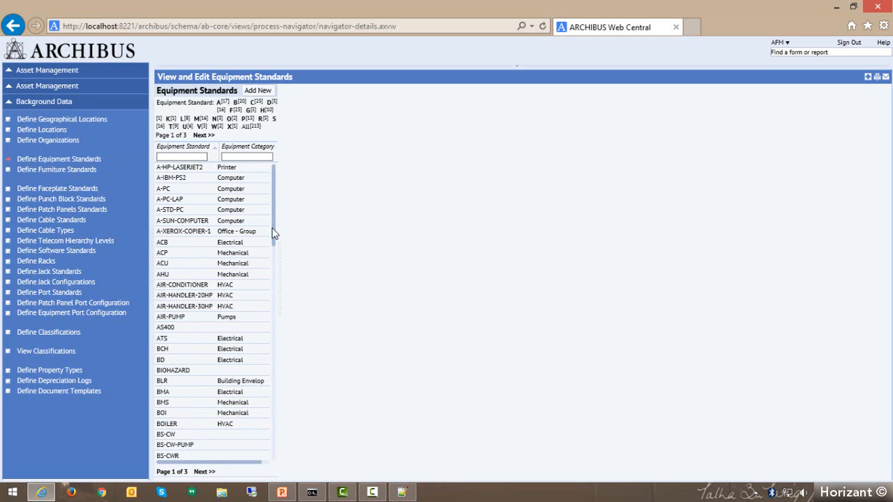
Open the EXHAUST-FAN record from the equipment standards list and examine its standard, description and category fields.
left_click(84, 161)
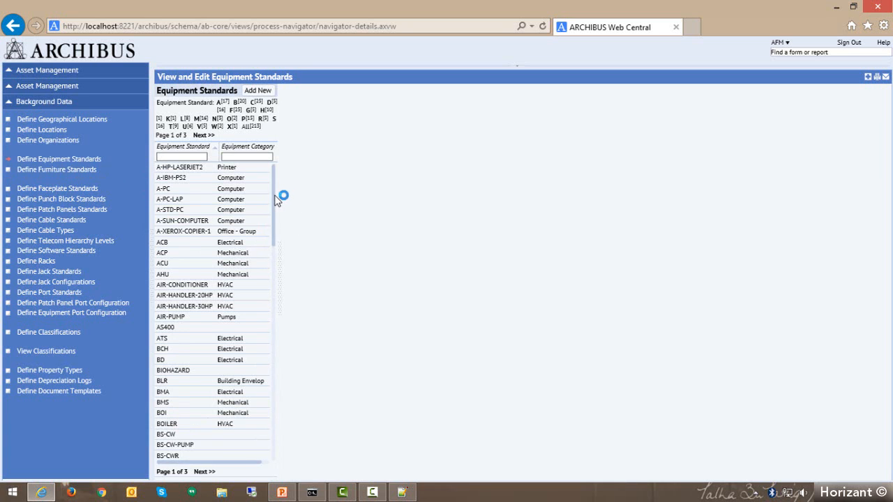
left_click_drag(275, 194, 267, 428)
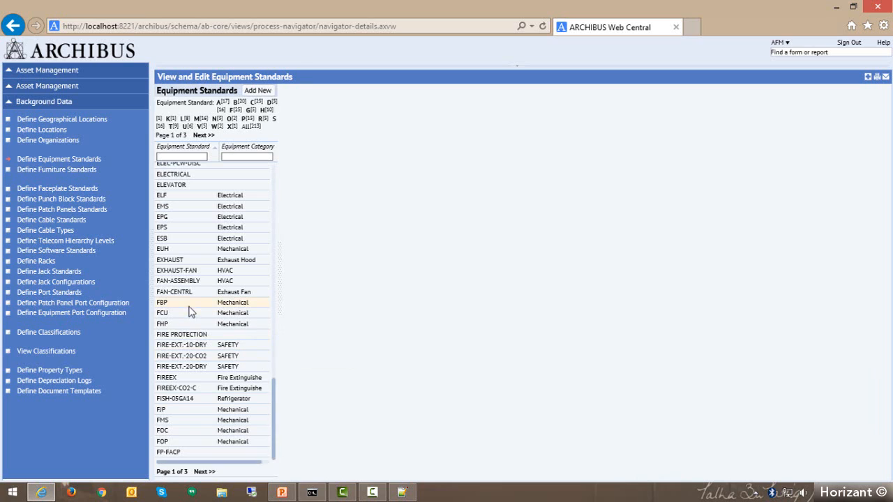
left_click(172, 271)
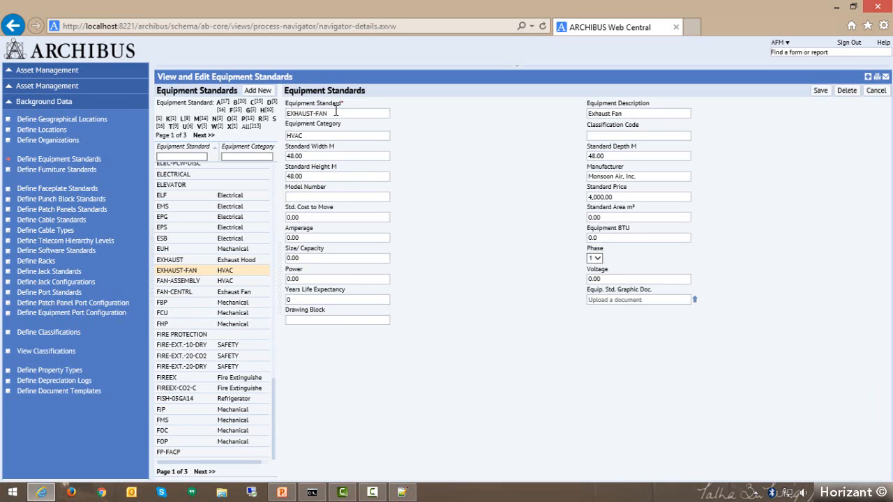
left_click_drag(335, 113, 271, 117)
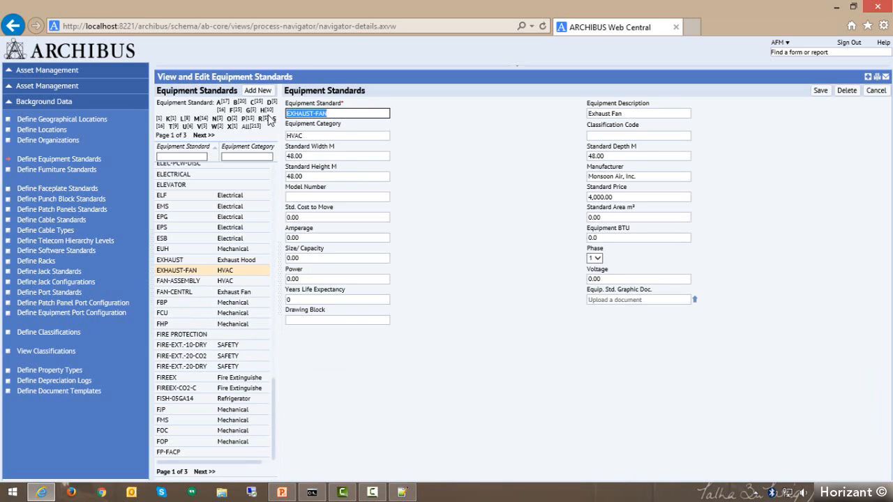
left_click(636, 111)
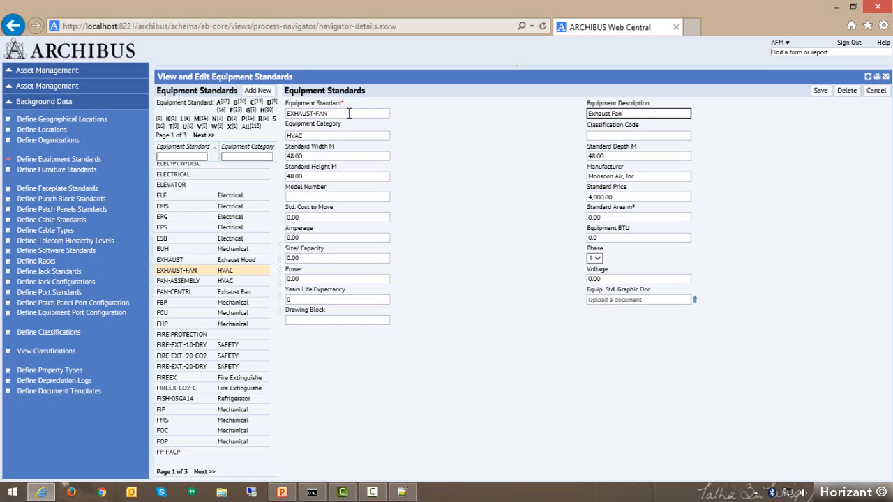
left_click_drag(354, 112, 257, 113)
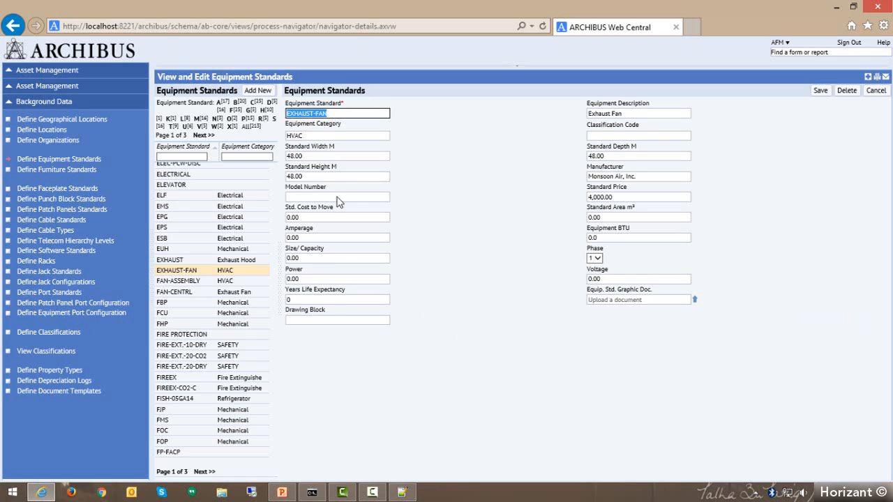
left_click(321, 135)
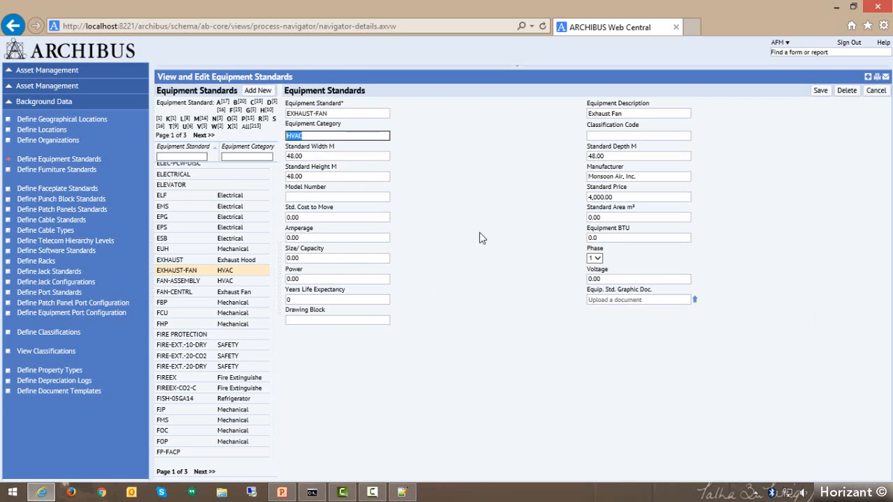
Filter the equipment standards list by the equipment category hvac.
left_click(239, 272)
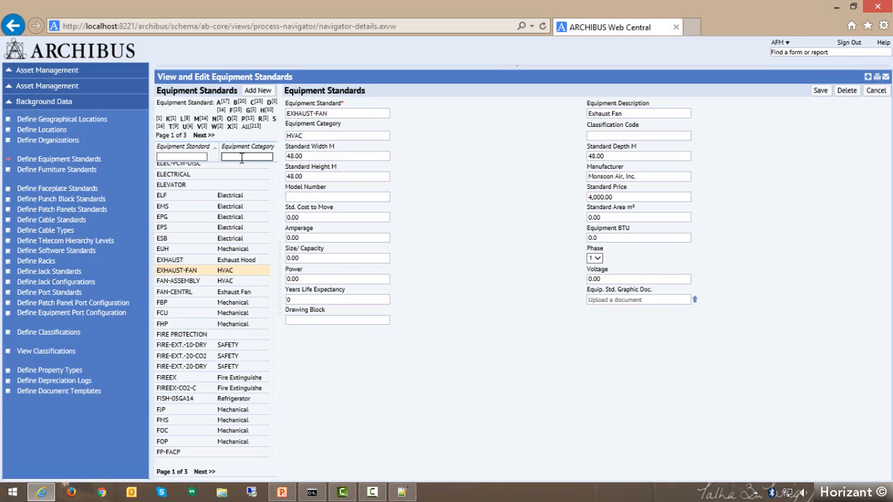
type("hvac")
key("Return")
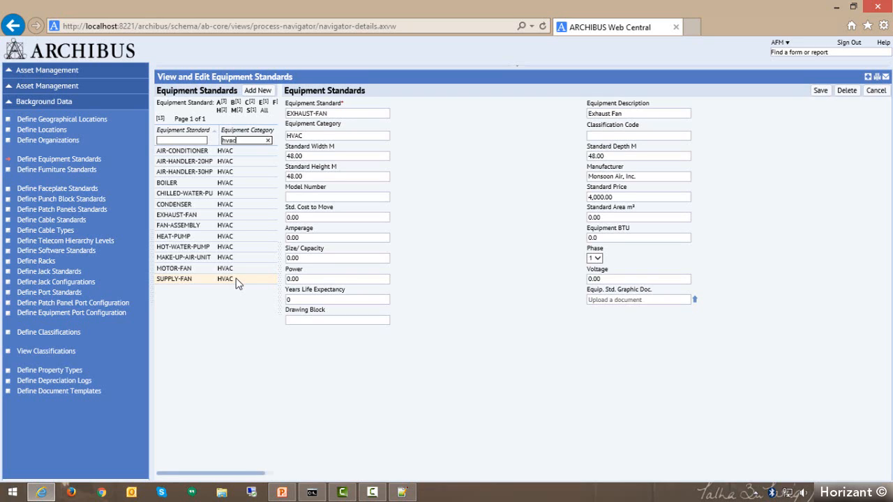
Review the category and classification code of the EXHAUST-FAN standard and clear its manufacturer.
left_click_drag(334, 134, 278, 140)
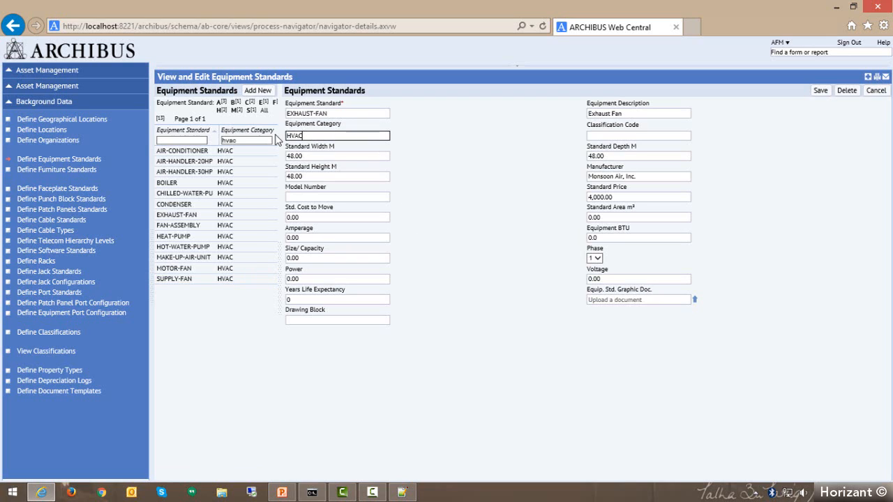
left_click(651, 136)
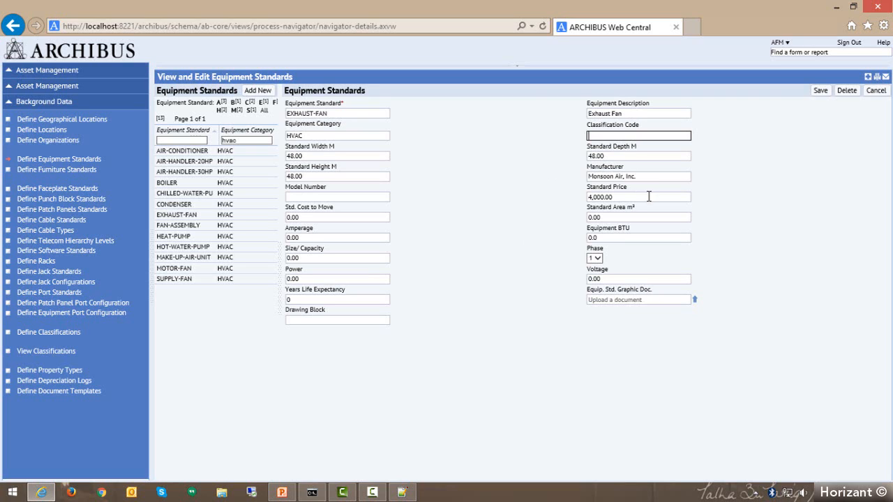
triple_click(645, 177)
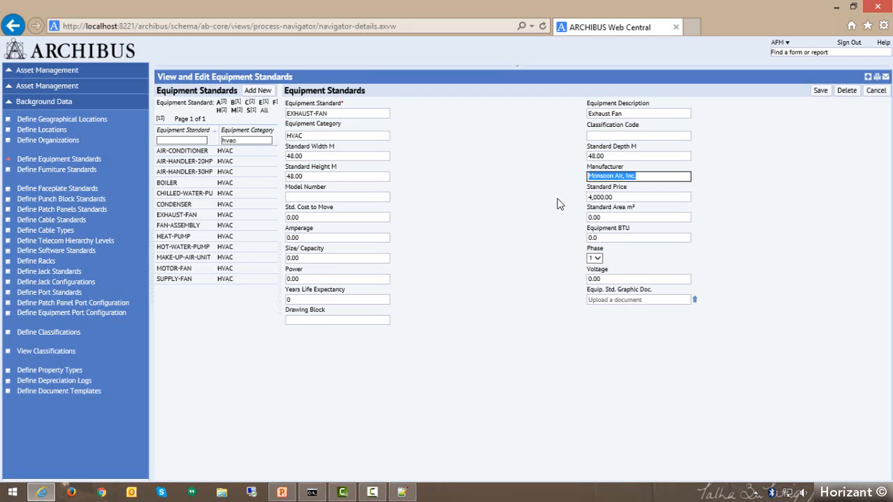
left_click(652, 175)
key("ctrl+a")
key("BackSpace")
Examine the EXHAUST-FAN standard's name, width, price, cost to move, area, amperage and BTU fields.
triple_click(352, 113)
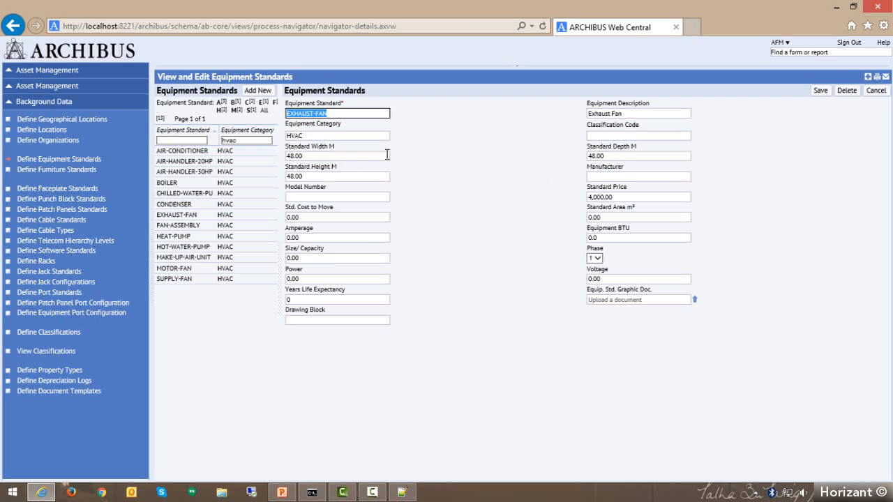
left_click(325, 154)
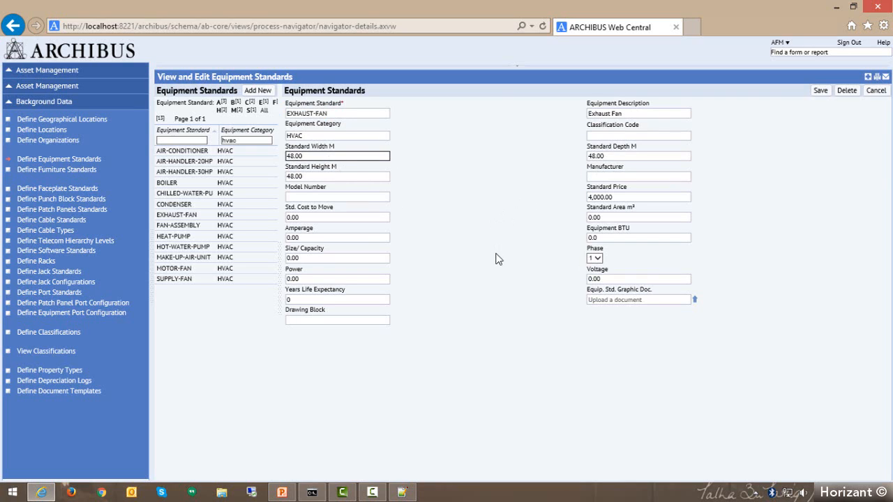
left_click(620, 197)
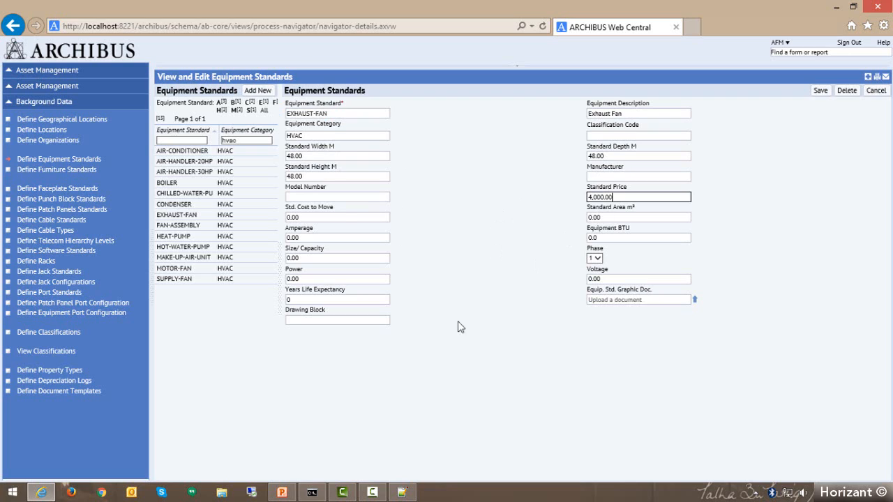
left_click(346, 217)
key("shift+Tab")
left_click(337, 218)
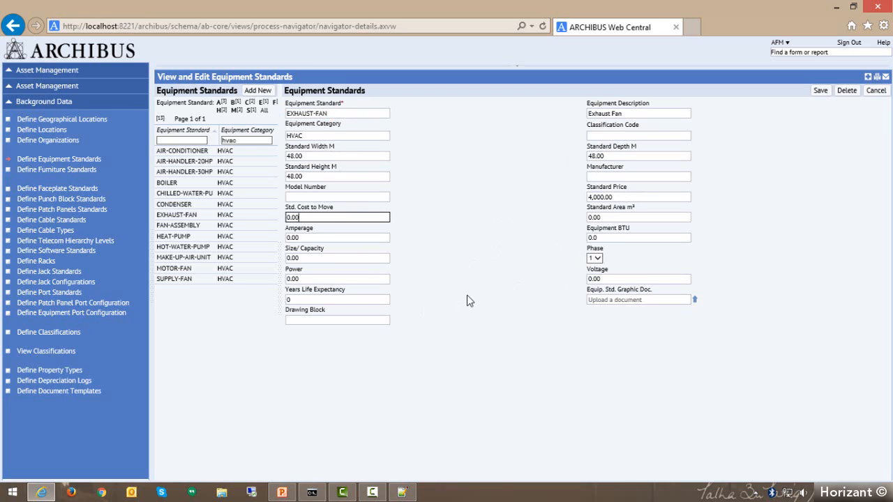
left_click(625, 217)
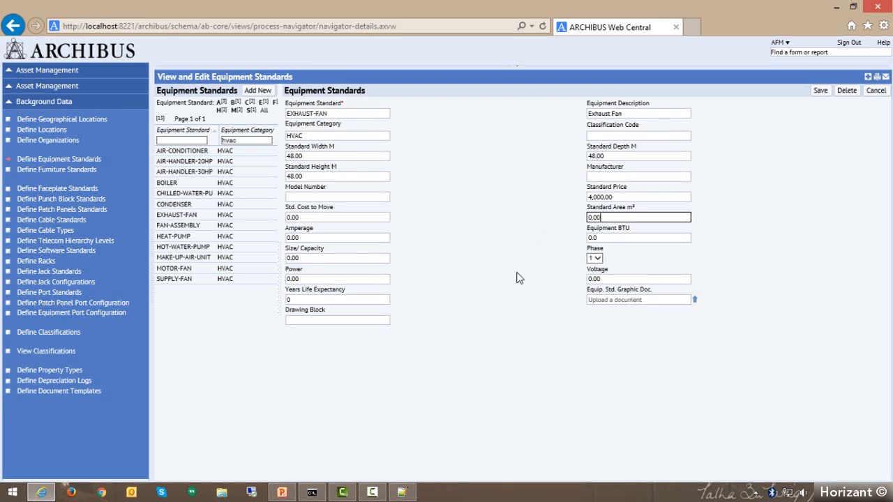
left_click(378, 238)
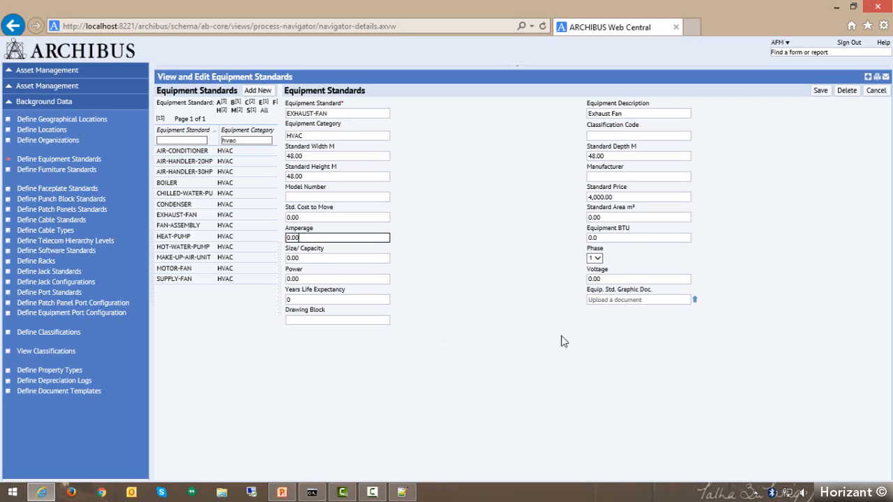
left_click(619, 239)
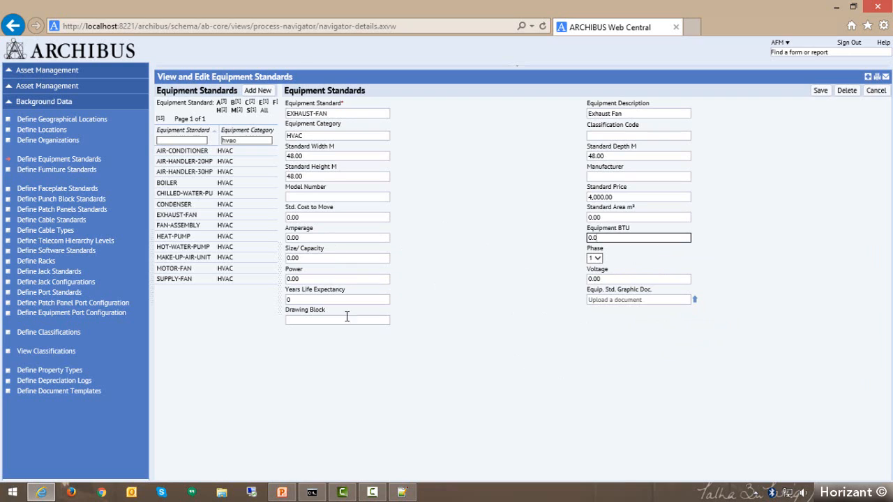
Set the EXHAUST-FAN standard's years life expectancy to 10, and open a blank equipment standard form without saving.
left_click(325, 299)
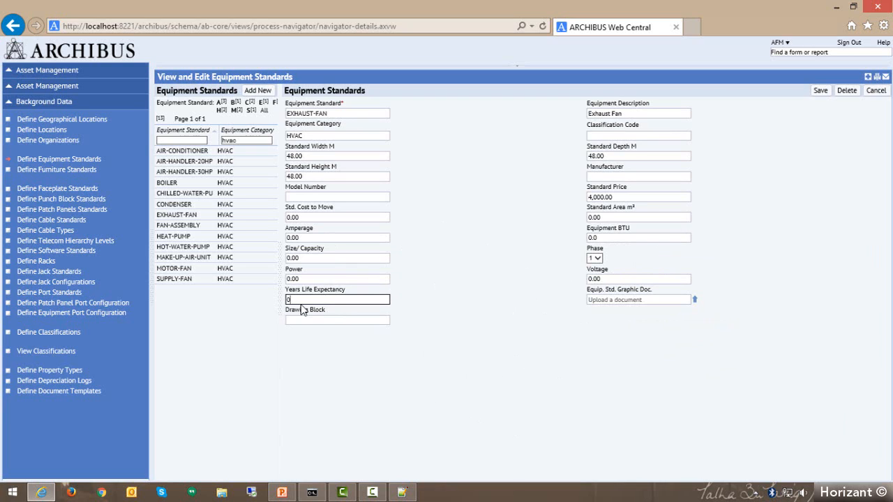
key("BackSpace")
type("10")
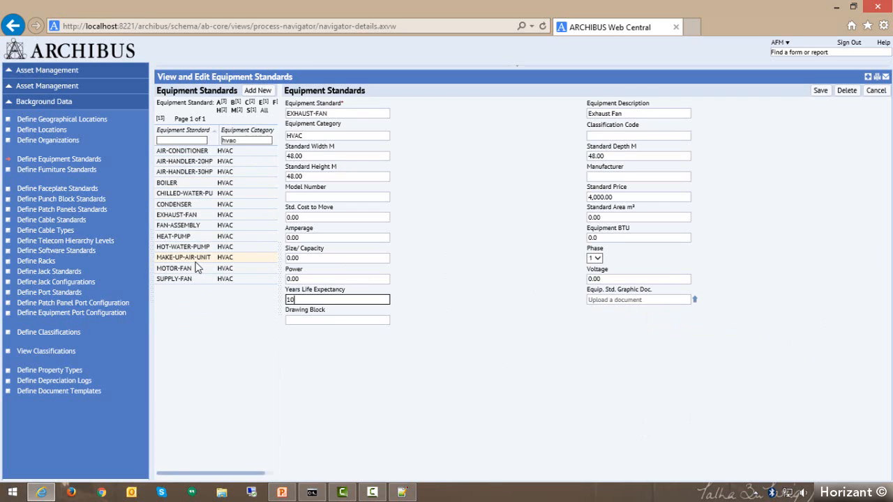
left_click(255, 92)
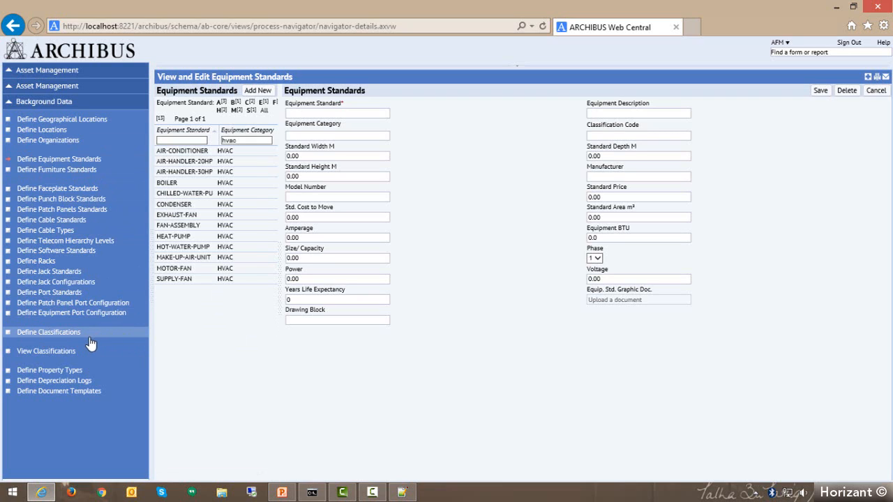
Open the classification definitions, expand 11000 EQUIPMENT under the top level and view the 11010 MAINTENANCE EQUIPMENT record.
left_click(50, 336)
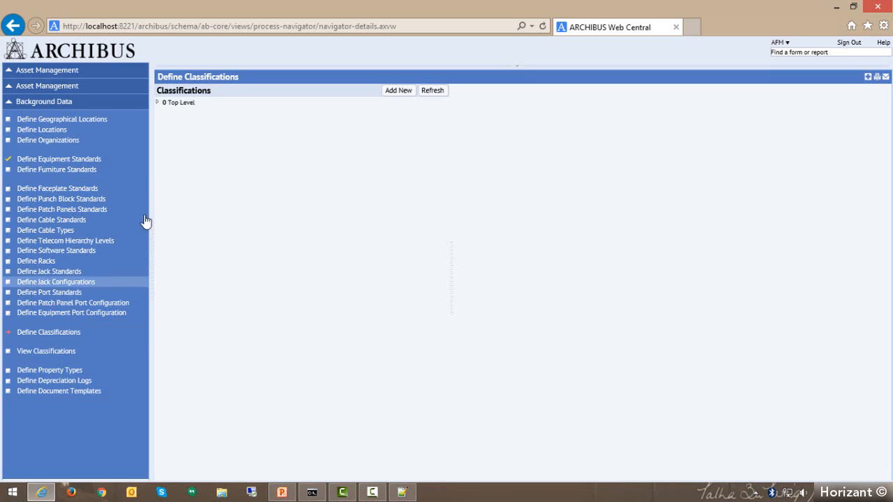
left_click(158, 102)
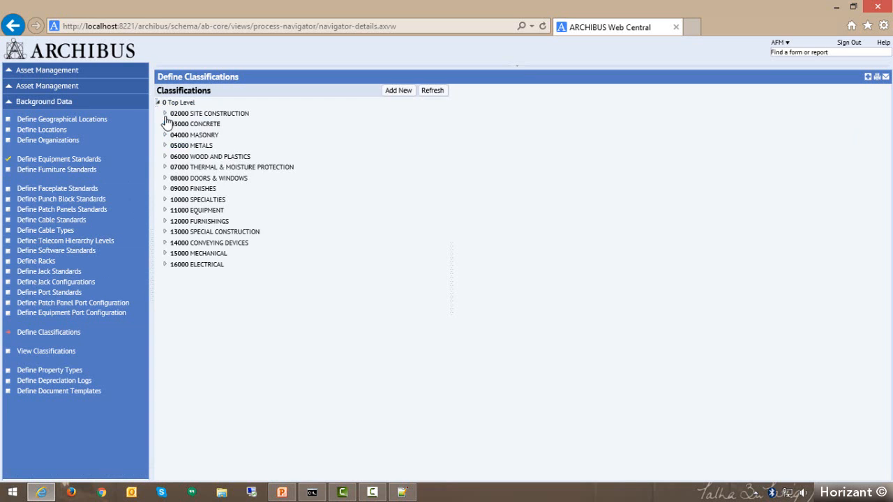
left_click(165, 210)
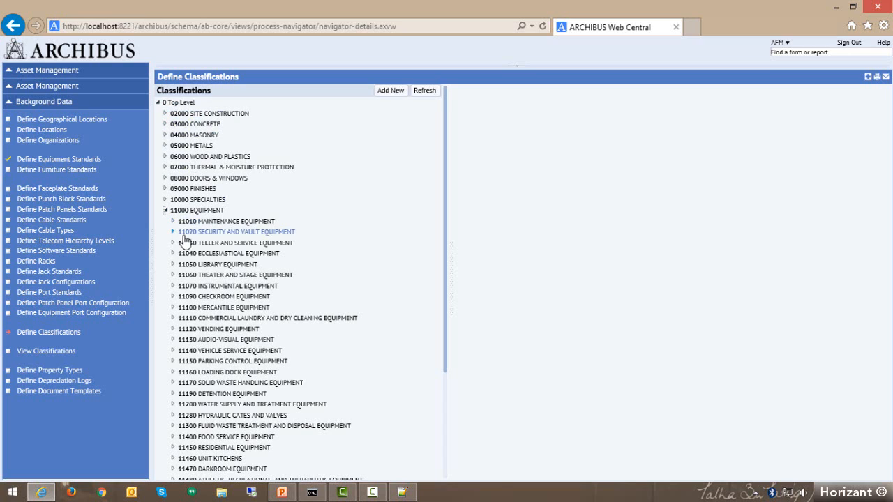
left_click(193, 222)
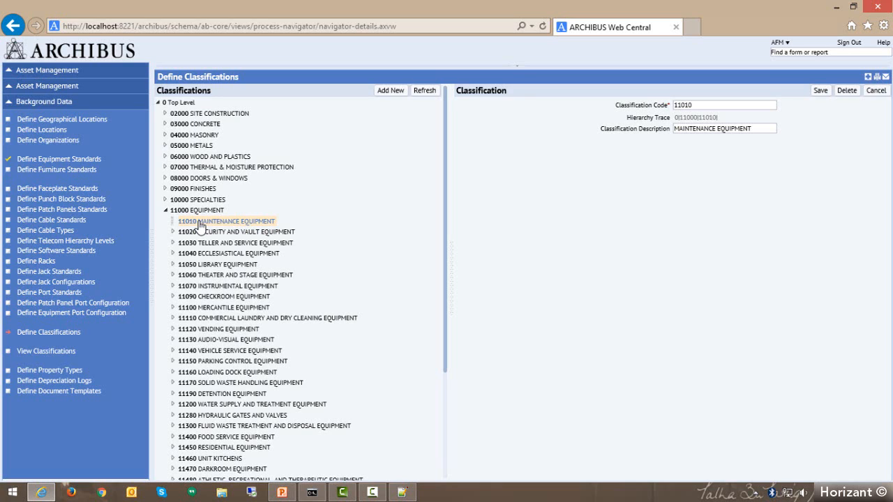
Open the Asset Manager's Asset Lifecycle Console, hide the navigation pane and list all registry assets without filter criteria.
left_click(89, 107)
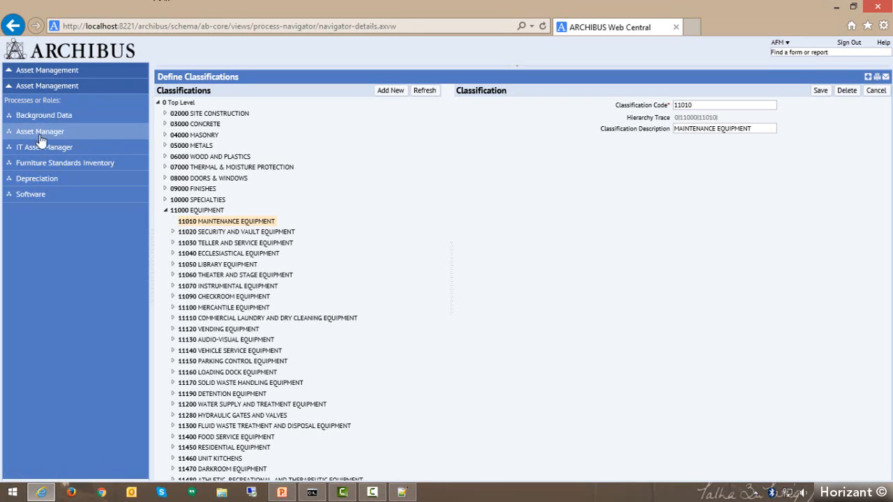
left_click(83, 139)
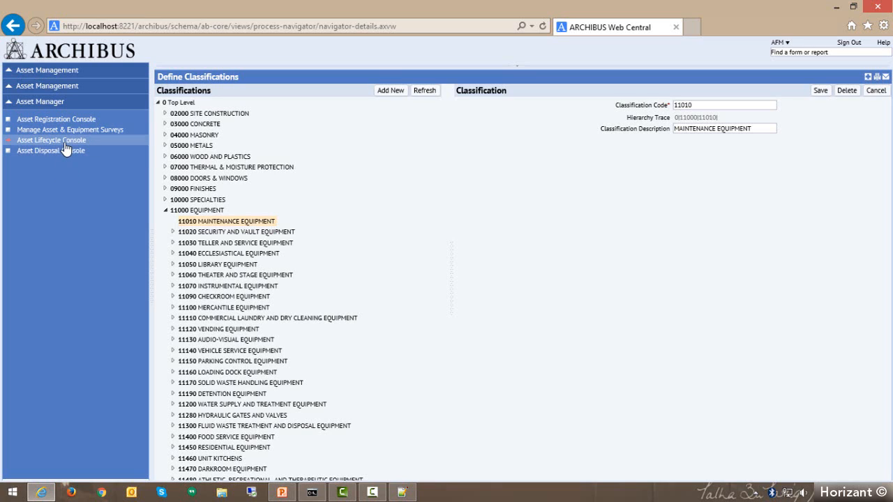
left_click(65, 149)
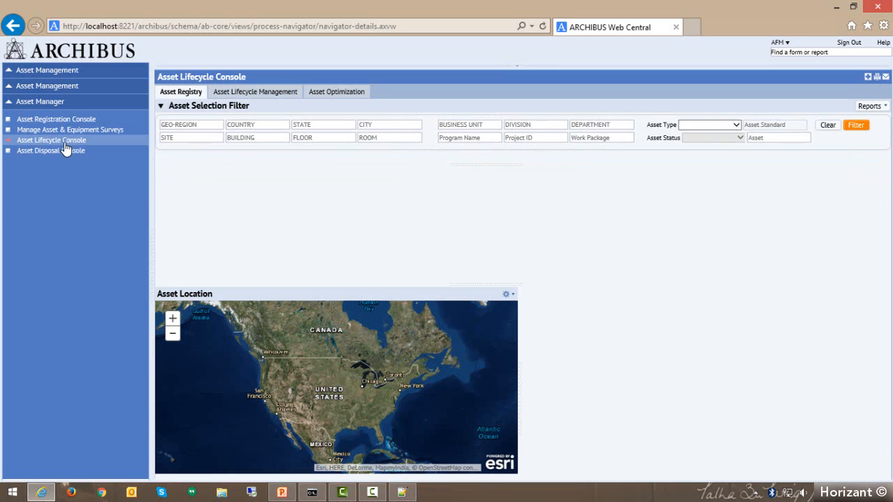
left_click(151, 258)
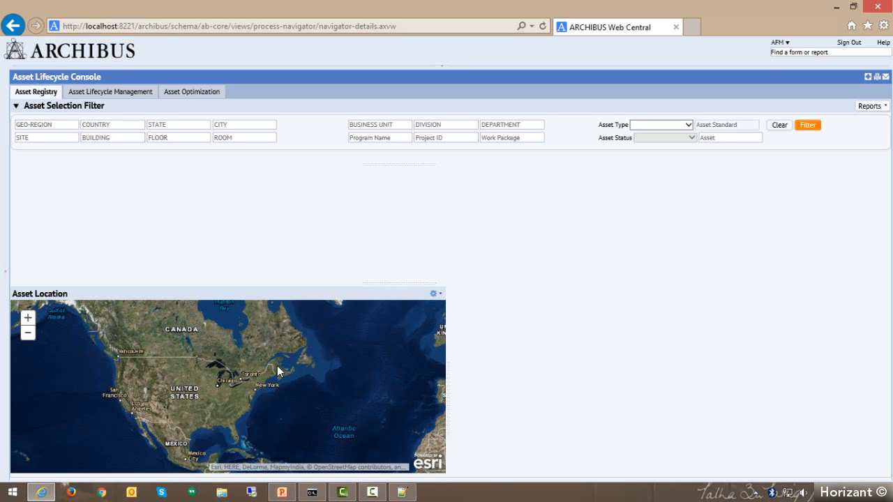
left_click(808, 127)
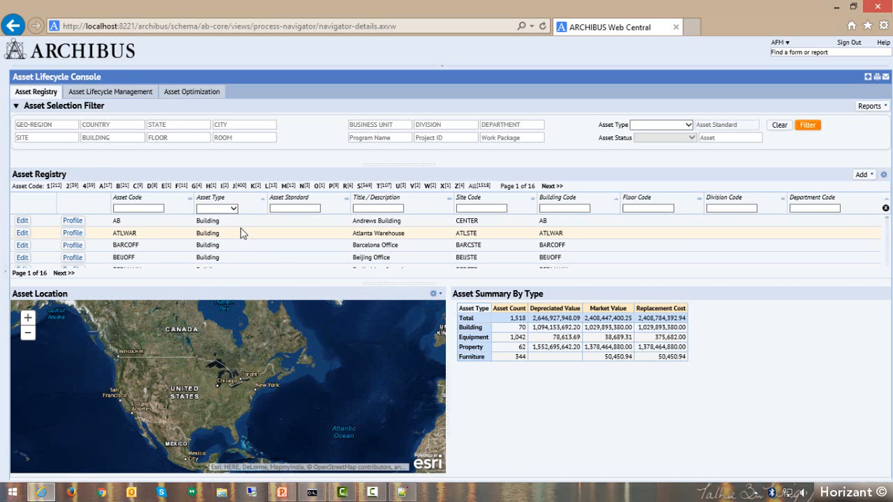
View the blank form for adding a building asset to the registry and close it without saving.
left_click(863, 175)
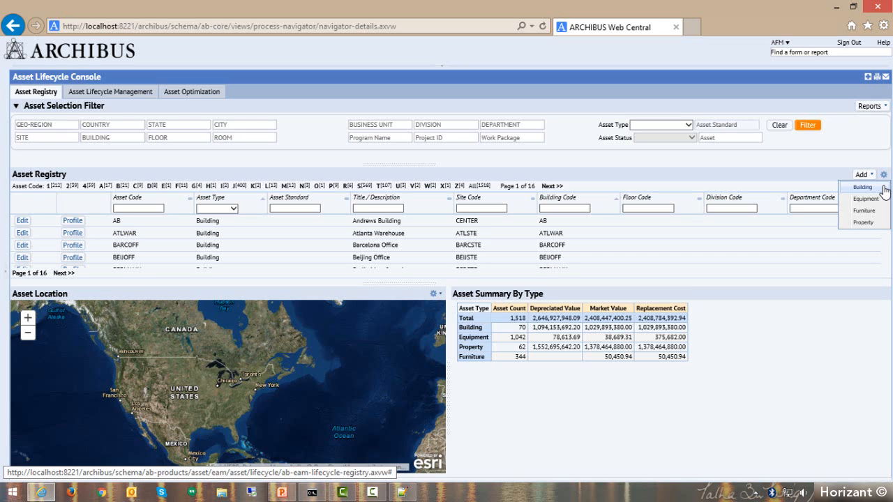
left_click(884, 191)
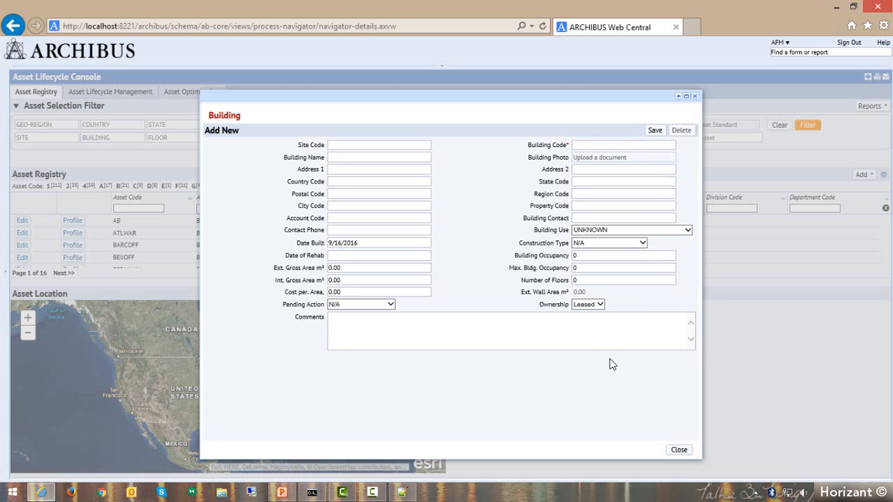
left_click(680, 451)
View the blank form for adding an equipment asset to the registry and close it without saving.
left_click(861, 175)
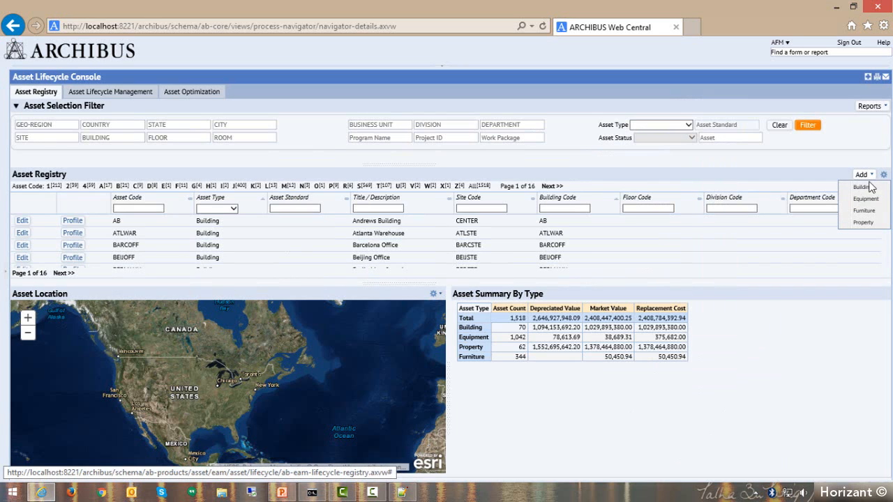
left_click(865, 200)
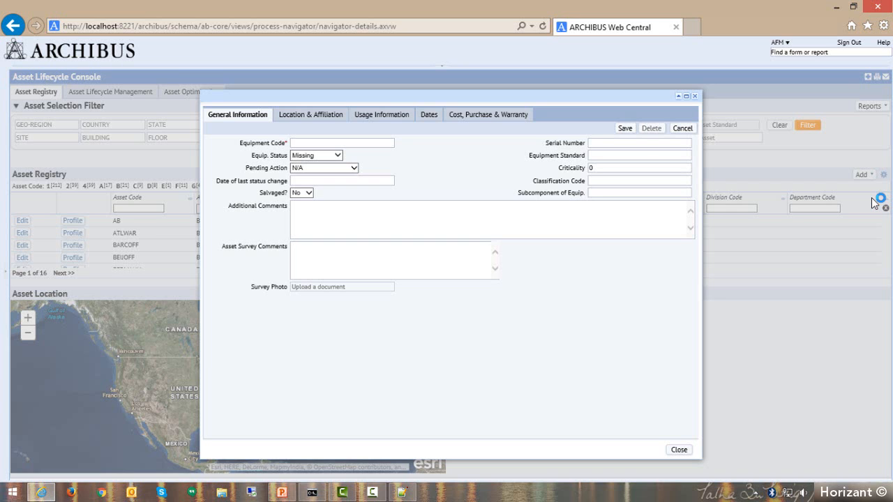
left_click(694, 97)
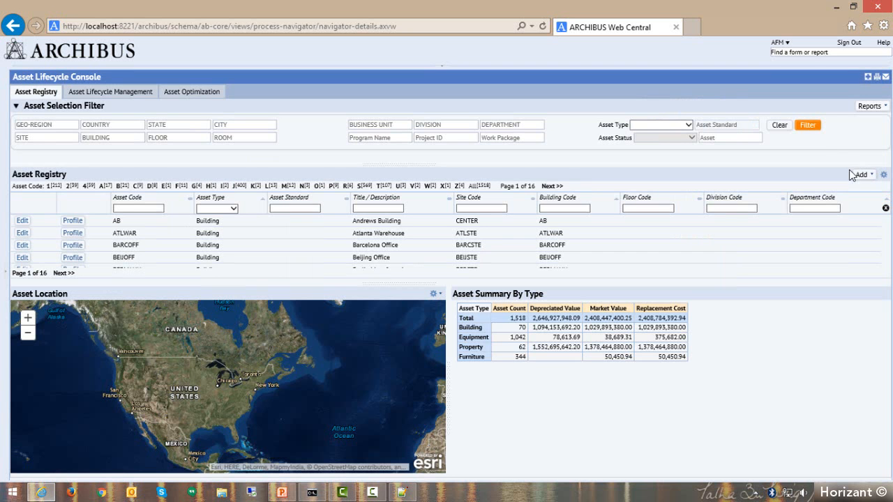
left_click(861, 175)
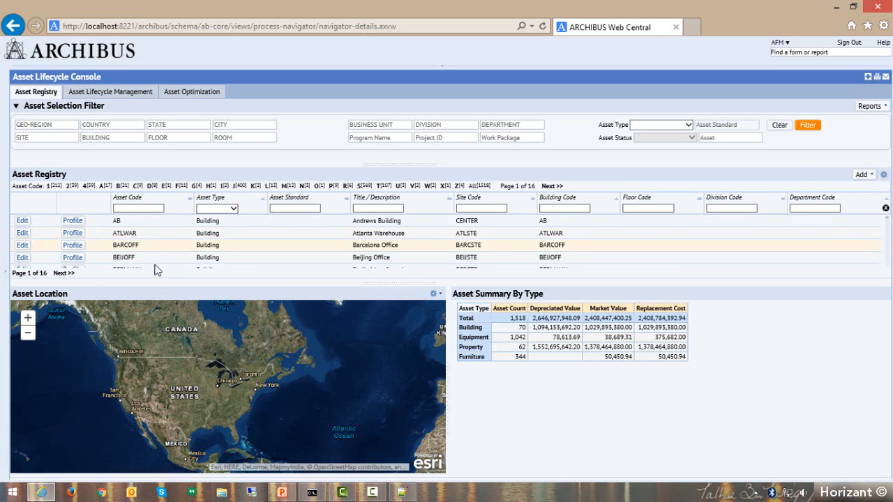
Browse the asset registry and restrict its list to the Equipment asset type.
scroll(174, 245, "down", 3)
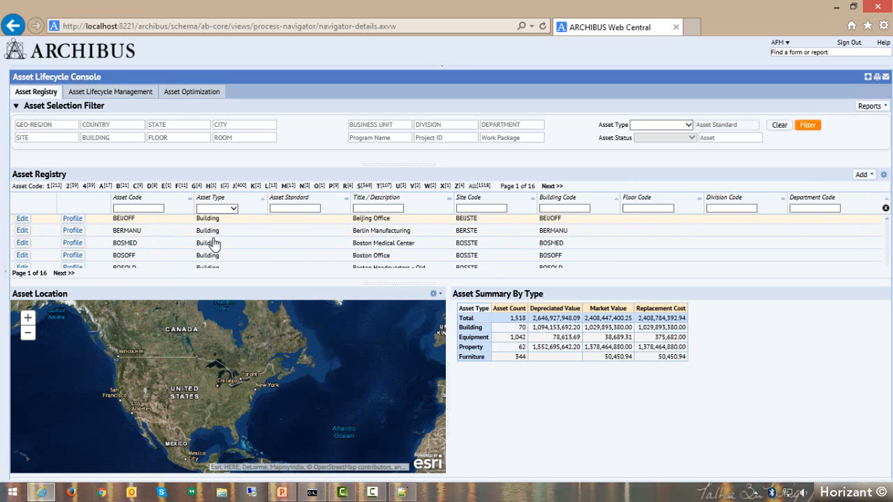
scroll(215, 257, "down", 10)
scroll(219, 251, "down", 15)
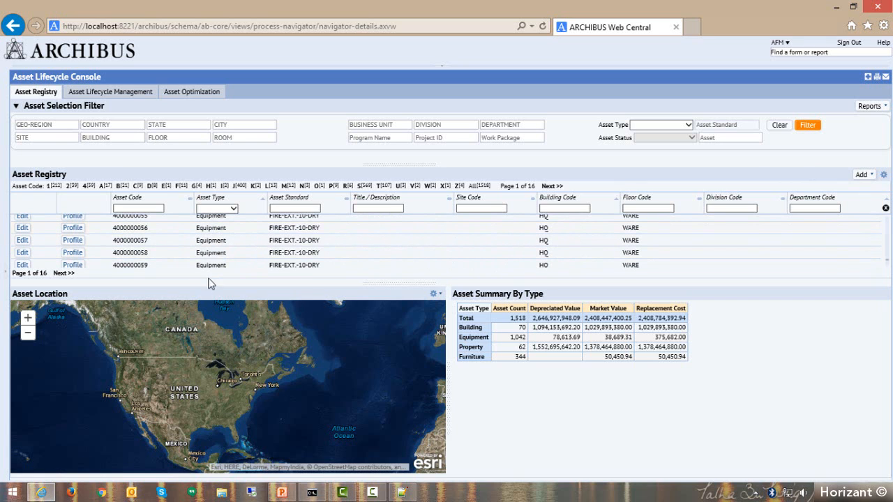
left_click(233, 210)
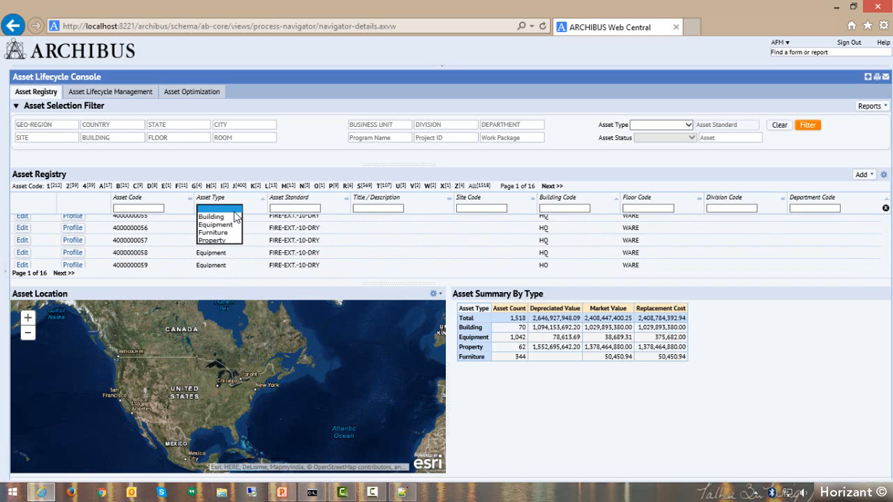
left_click(223, 225)
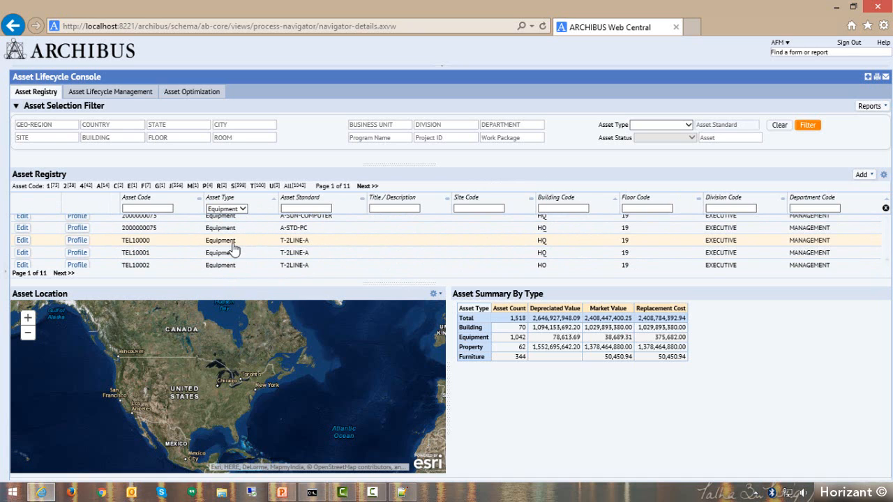
scroll(234, 249, "up", 3)
scroll(234, 250, "down", 5)
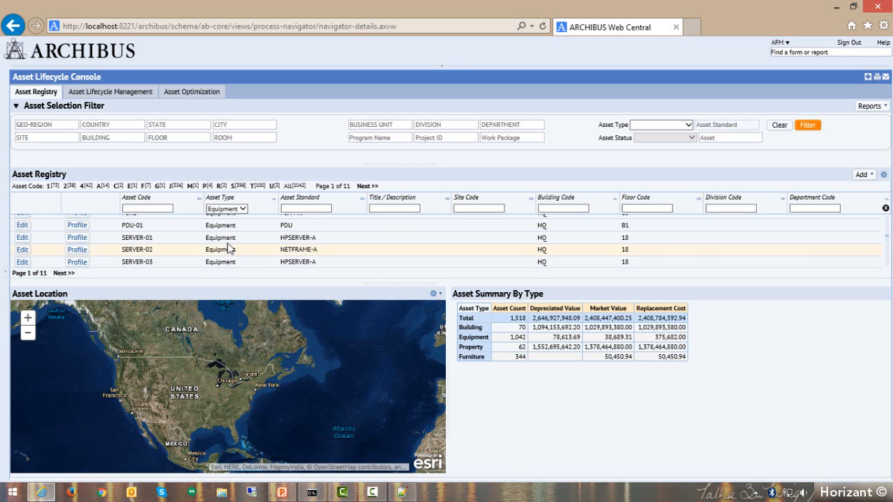
scroll(228, 248, "down", 2)
scroll(229, 248, "down", 5)
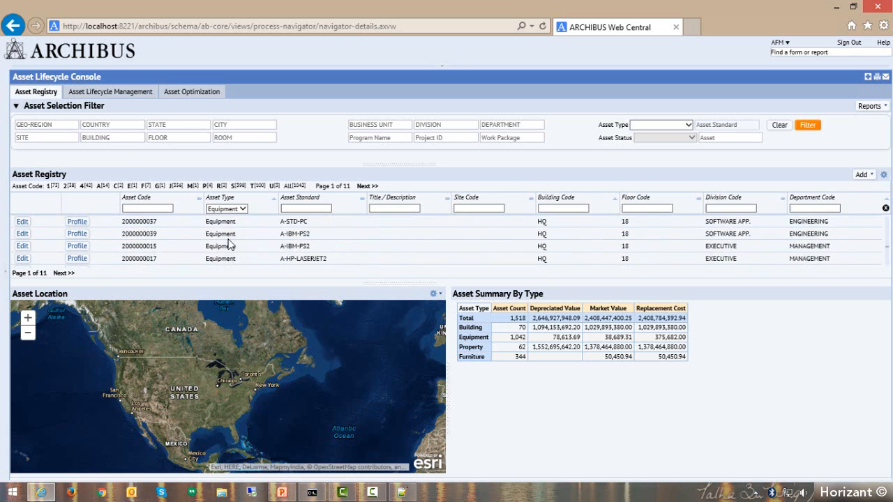
scroll(228, 240, "down", 3)
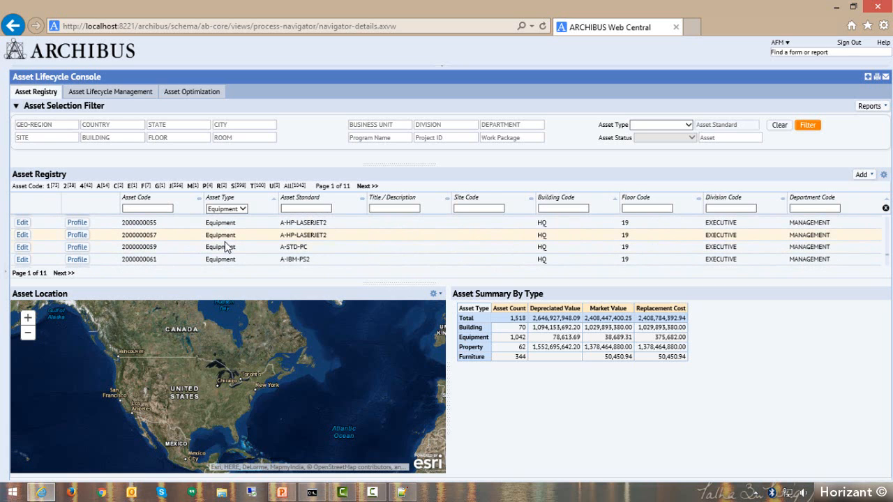
left_click(22, 238)
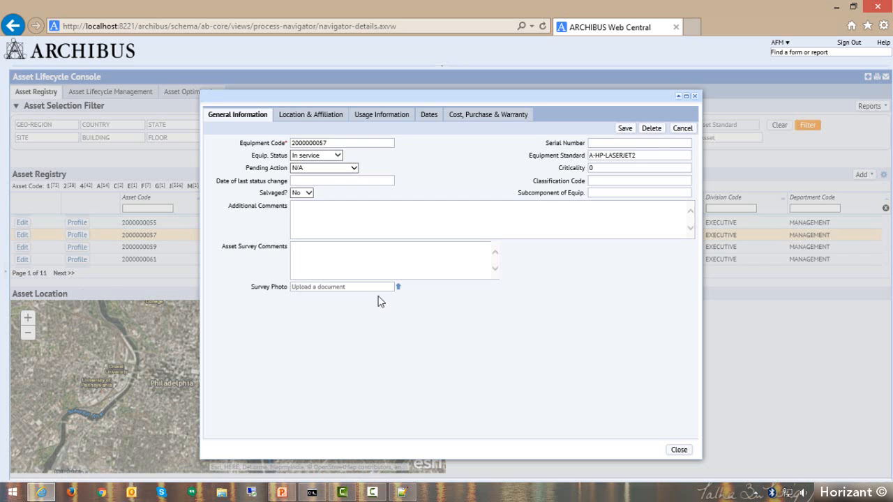
left_click(695, 98)
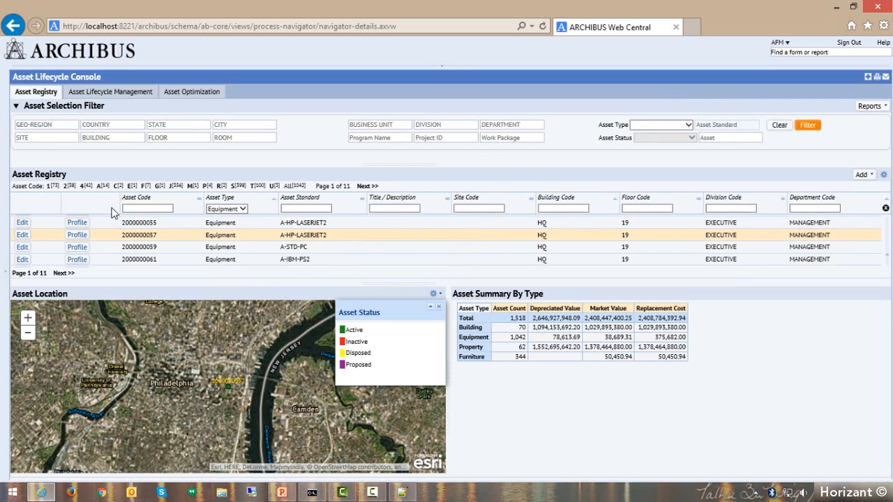
left_click(74, 237)
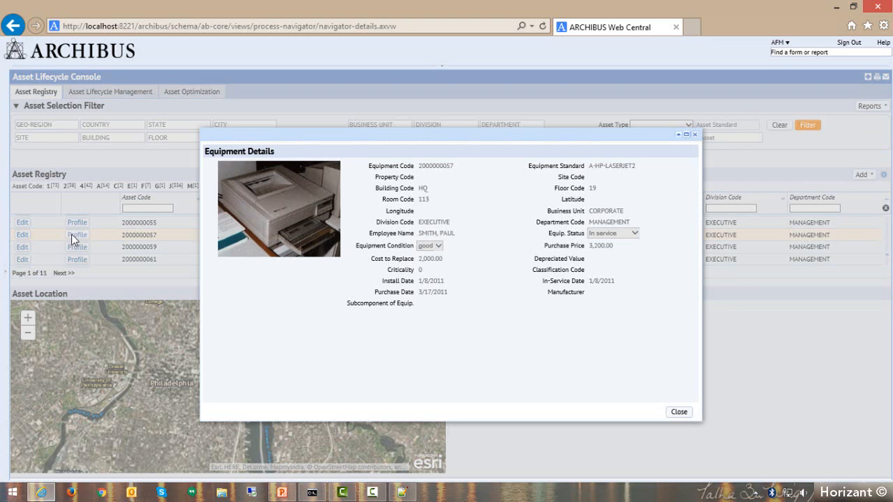
left_click(679, 413)
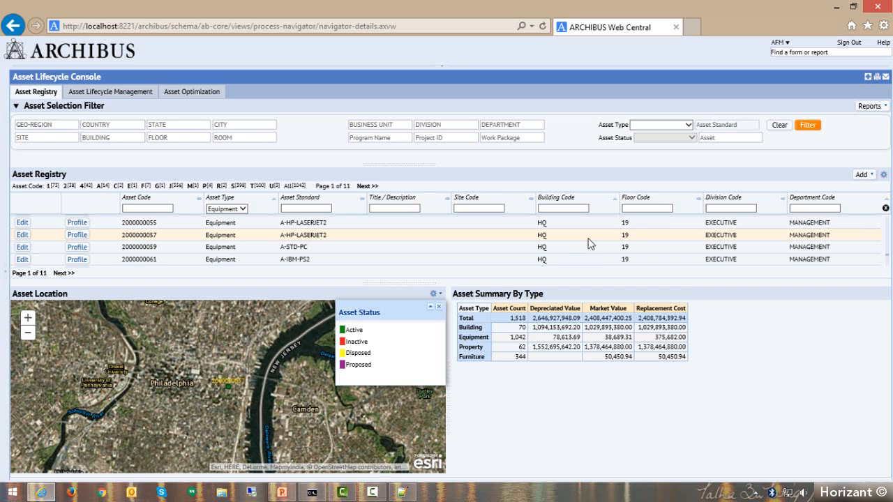
left_click(589, 235)
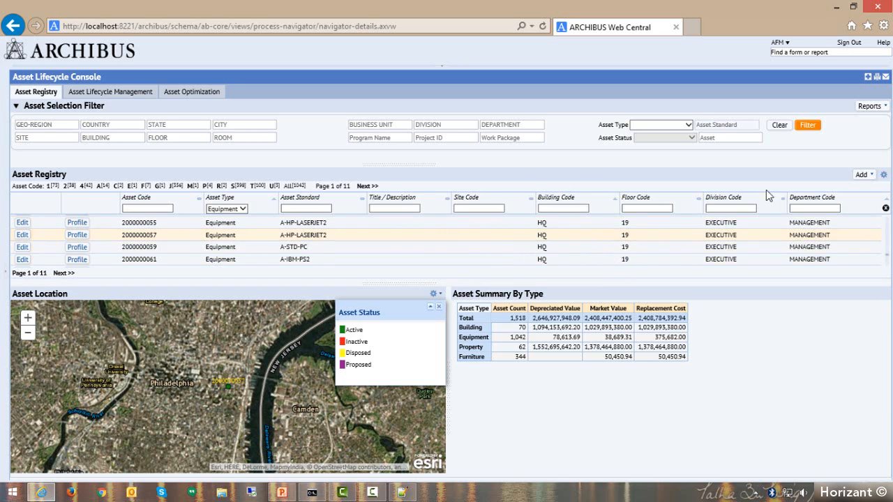
Add the City Code field to the registry's visible fields, place it directly before Asset Code and apply the new layout.
left_click(883, 176)
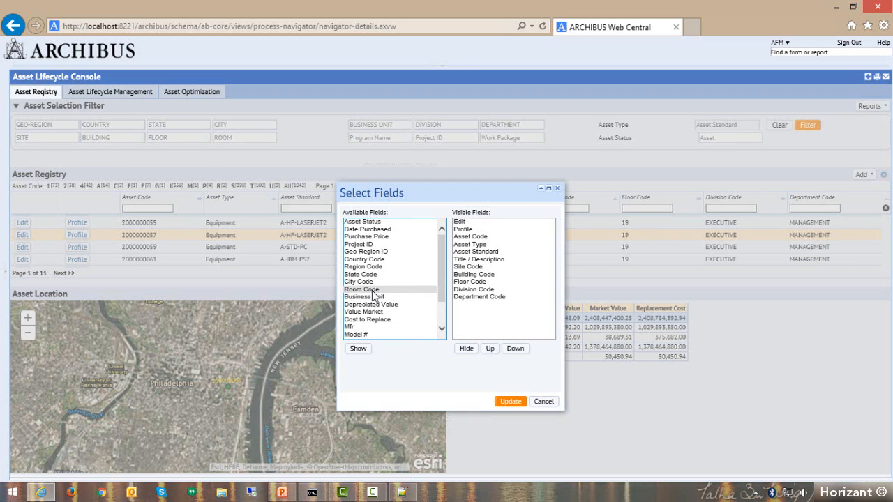
double_click(371, 281)
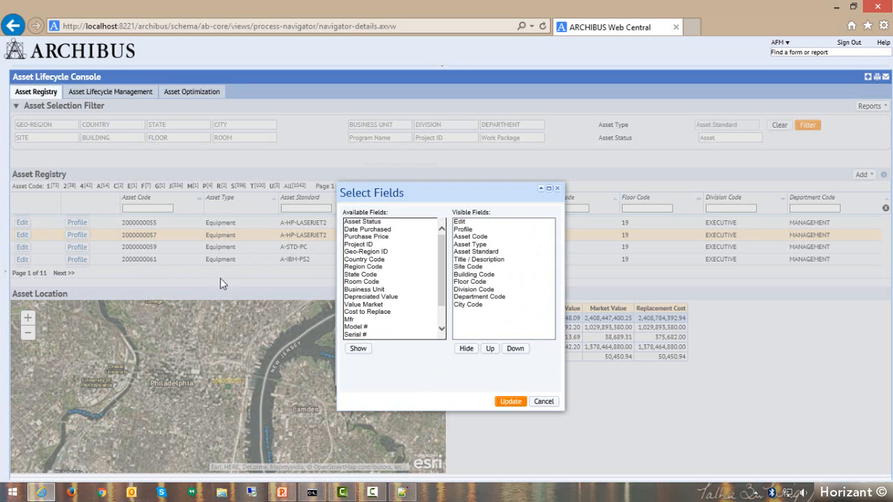
left_click(465, 307)
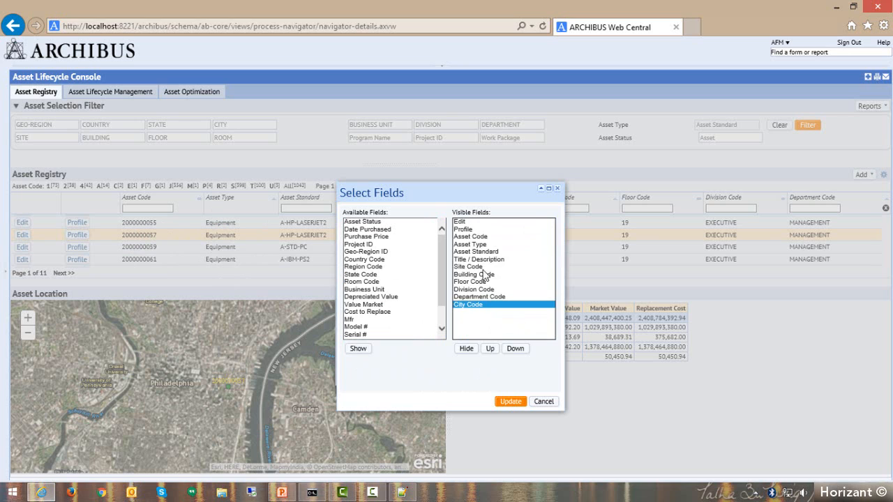
left_click(492, 351)
left_click(491, 351)
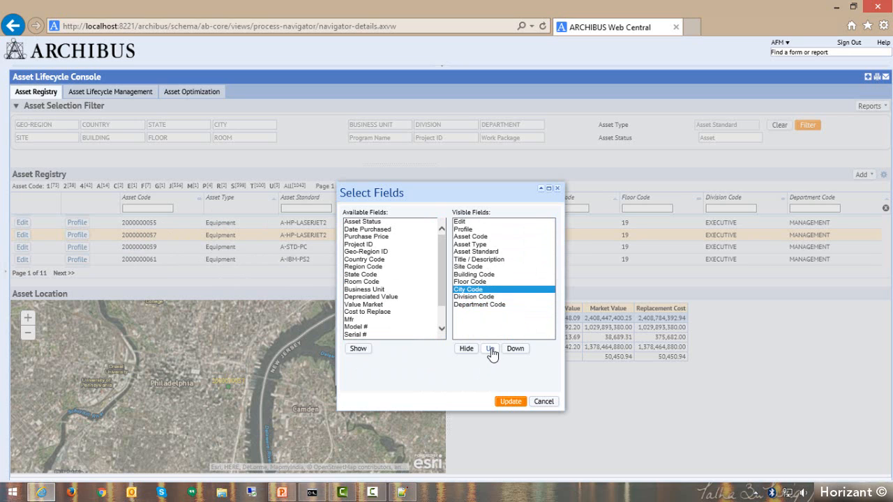
left_click(491, 350)
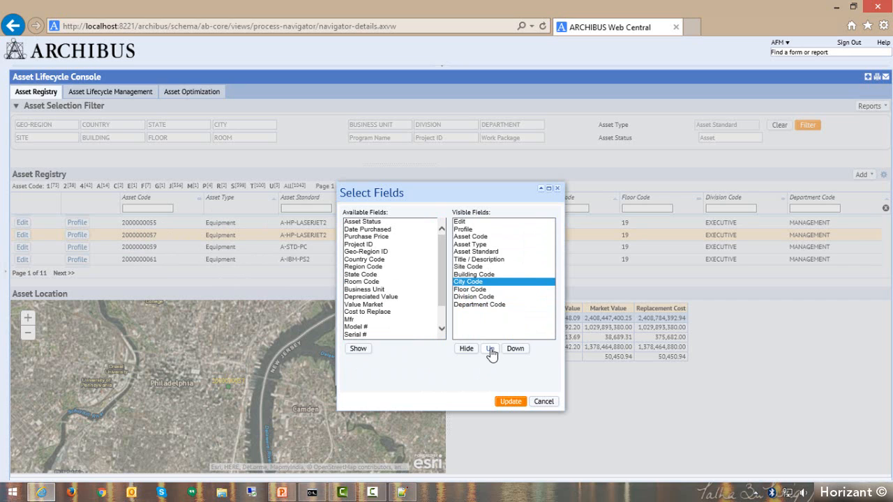
left_click(491, 351)
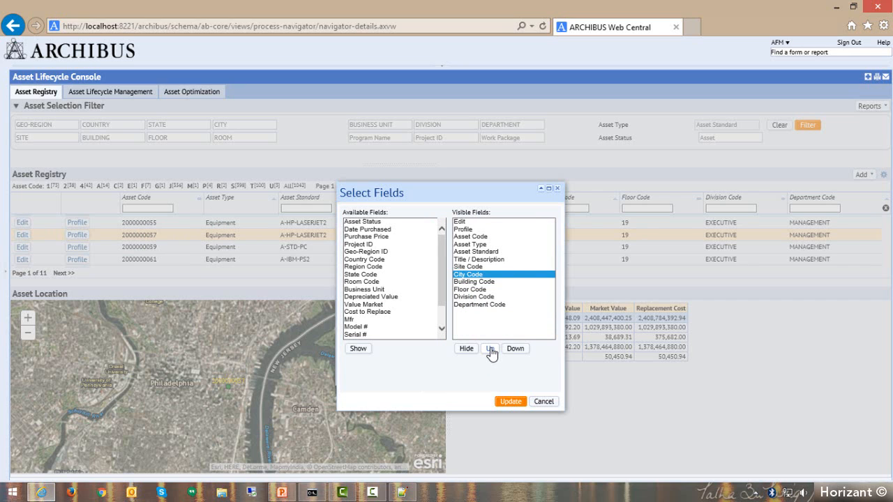
left_click(492, 351)
left_click(491, 351)
left_click(491, 351)
left_click(491, 350)
left_click(492, 351)
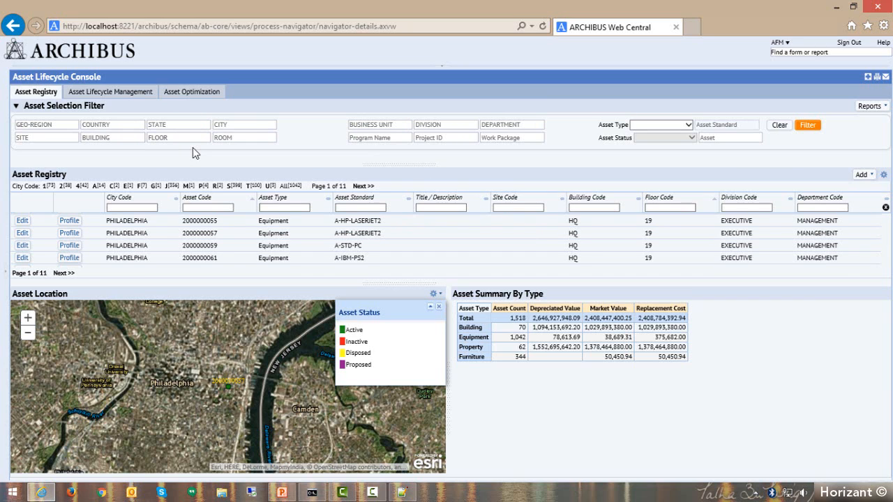
Filter the assets by city PHILADELPHIA in state PA and by the Equipment asset type.
left_click(241, 125)
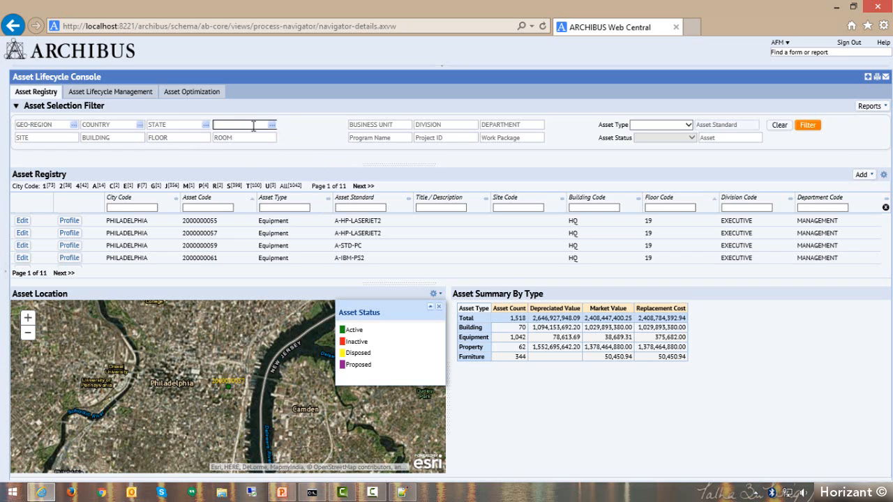
type("P")
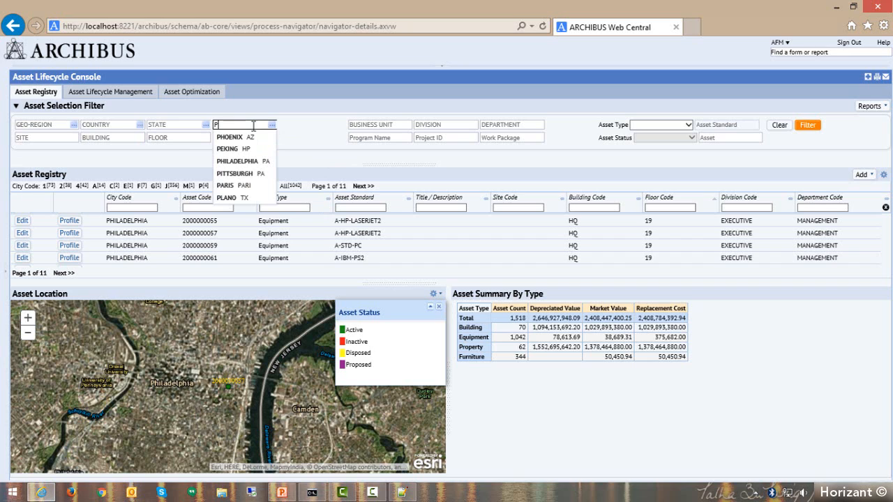
left_click(236, 161)
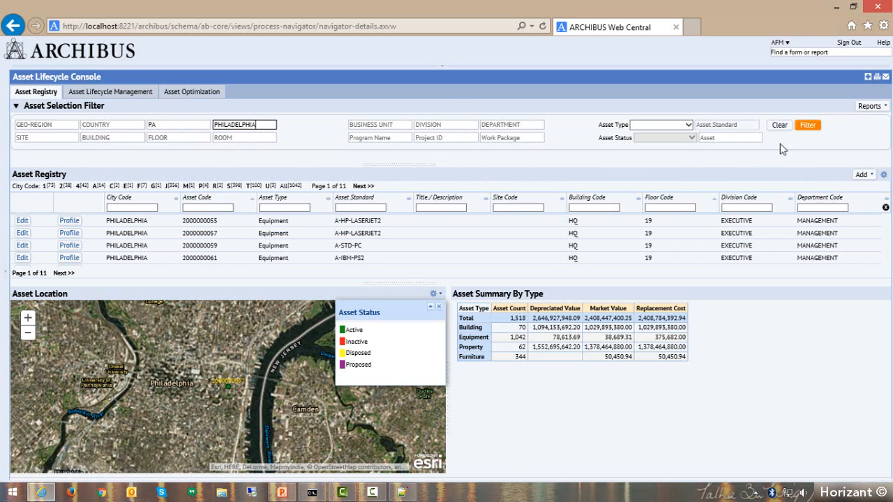
left_click(688, 126)
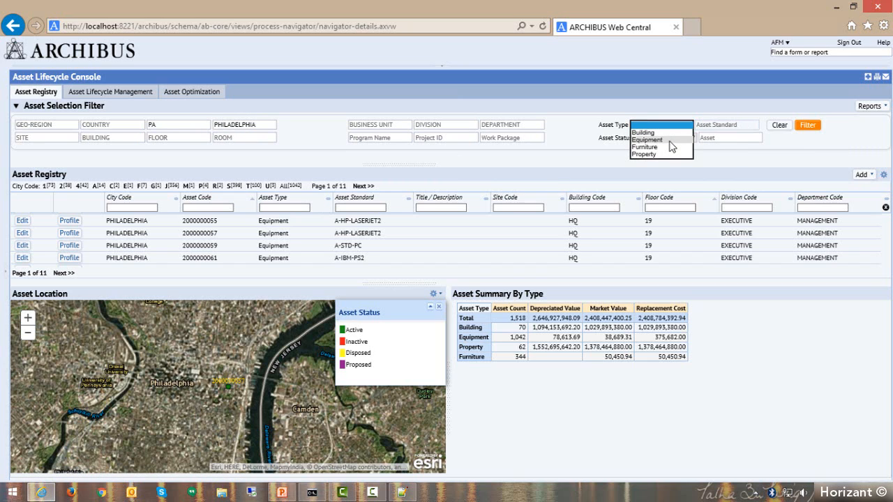
left_click(670, 141)
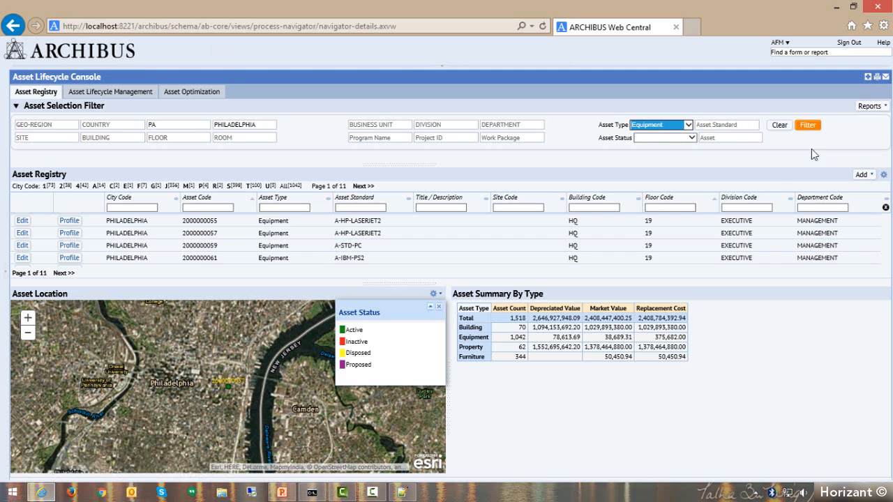
left_click(810, 127)
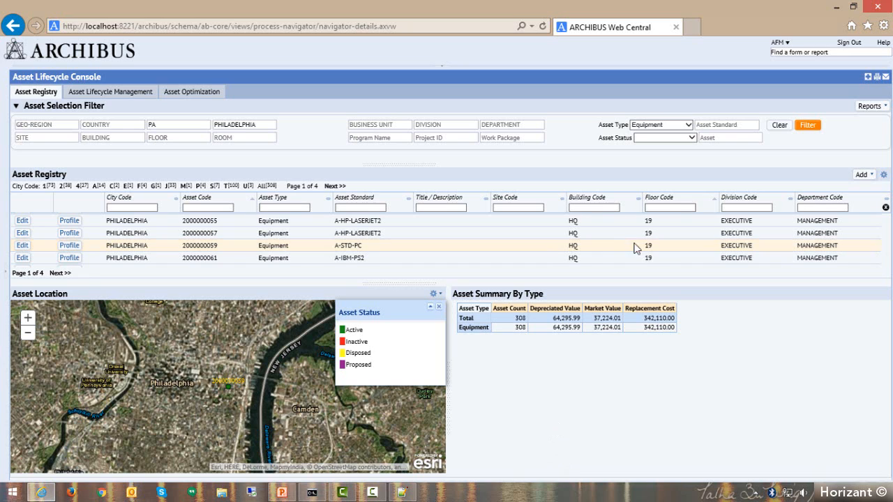
Clear the asset selection filter and filter the assets by building HQ.
left_click(776, 133)
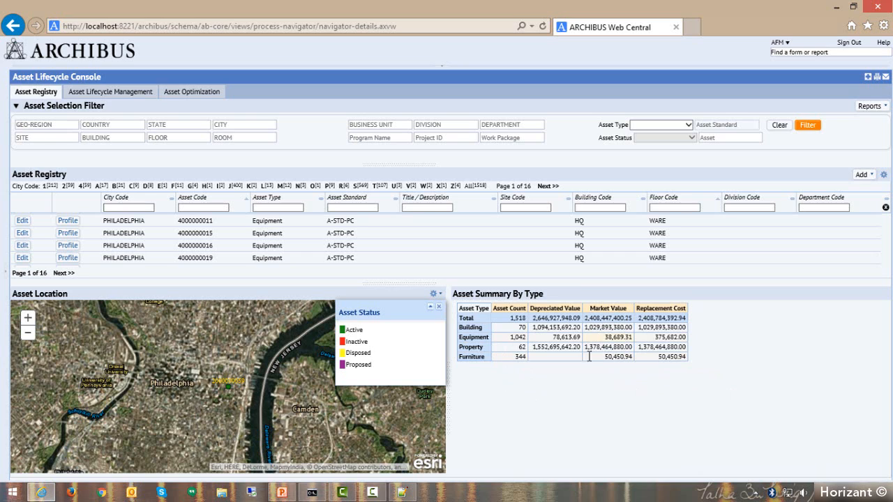
left_click(247, 123)
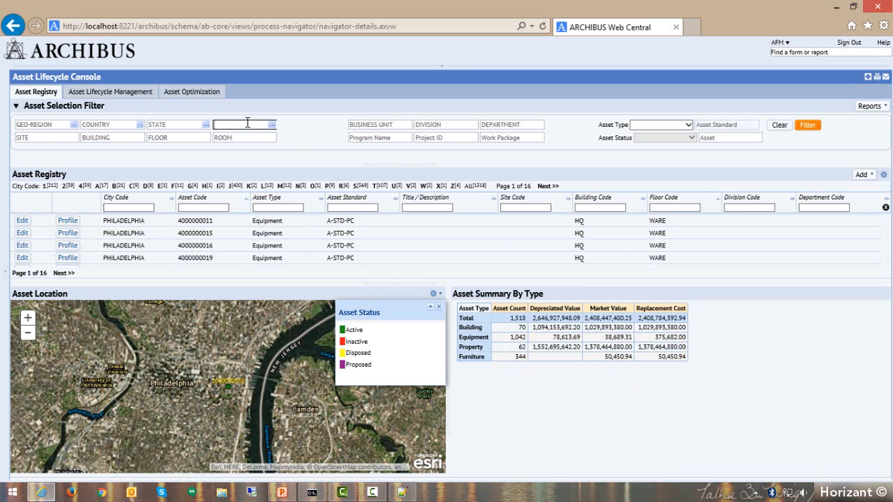
left_click(124, 138)
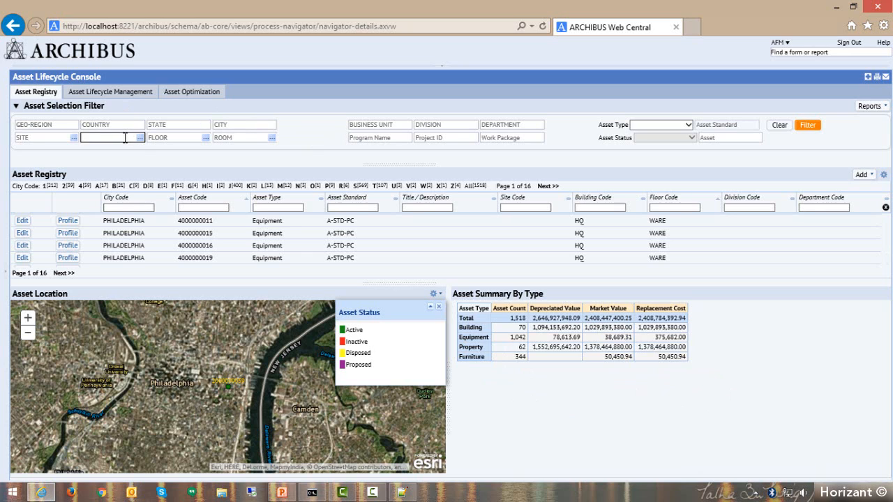
type("HQ")
left_click(89, 150)
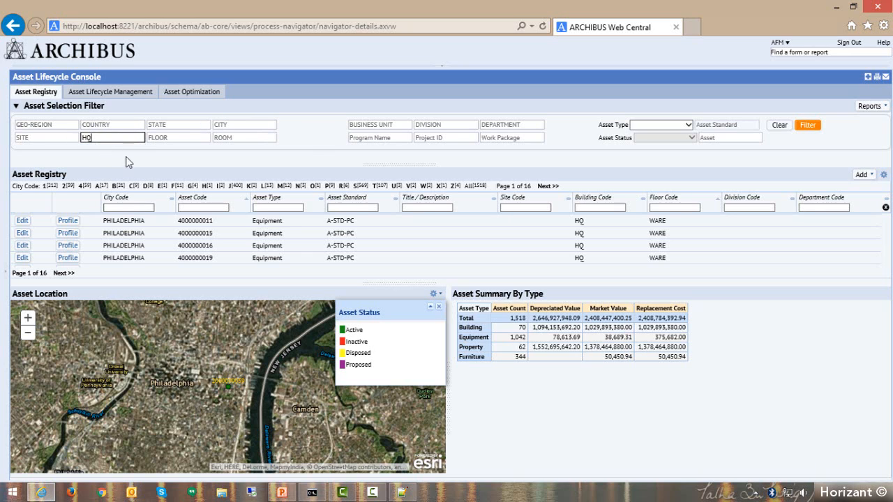
left_click(816, 127)
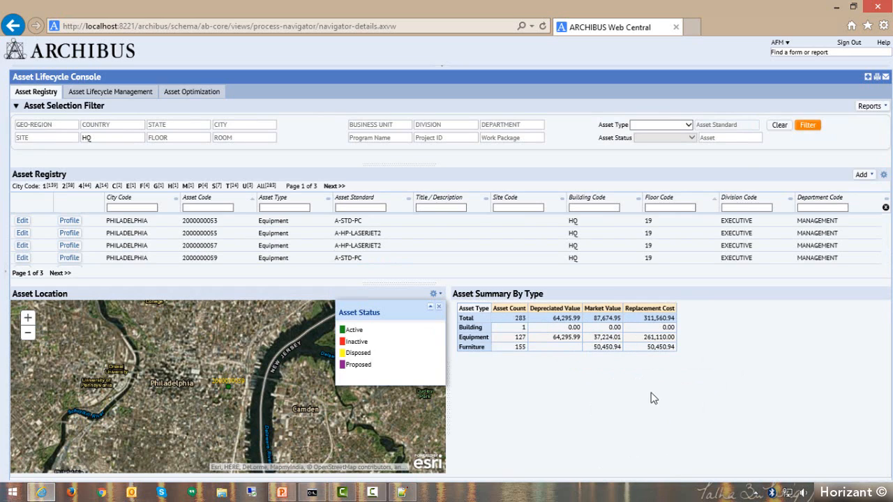
Remove the HQ building criterion from the asset selection filter, leaving the building blank.
double_click(90, 138)
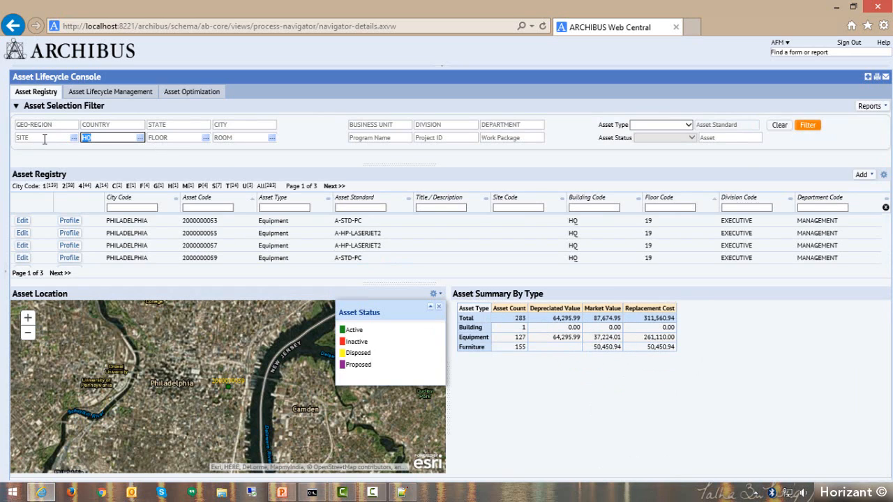
type("B")
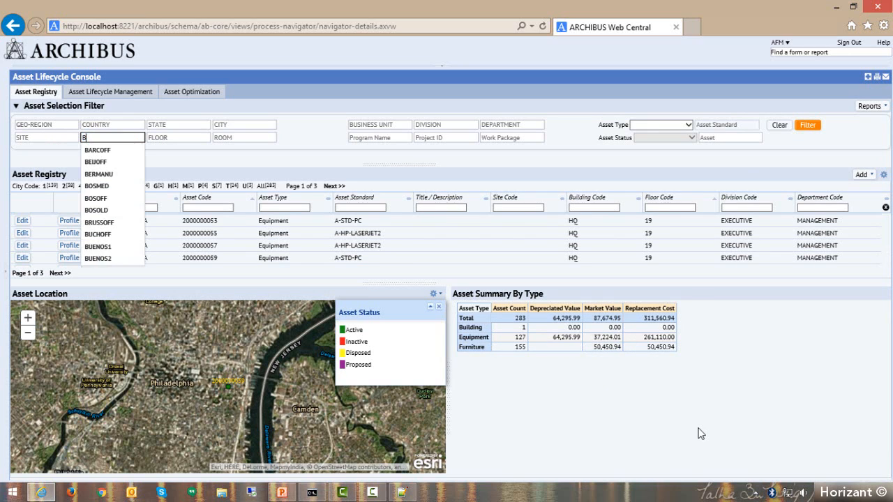
key("BackSpace")
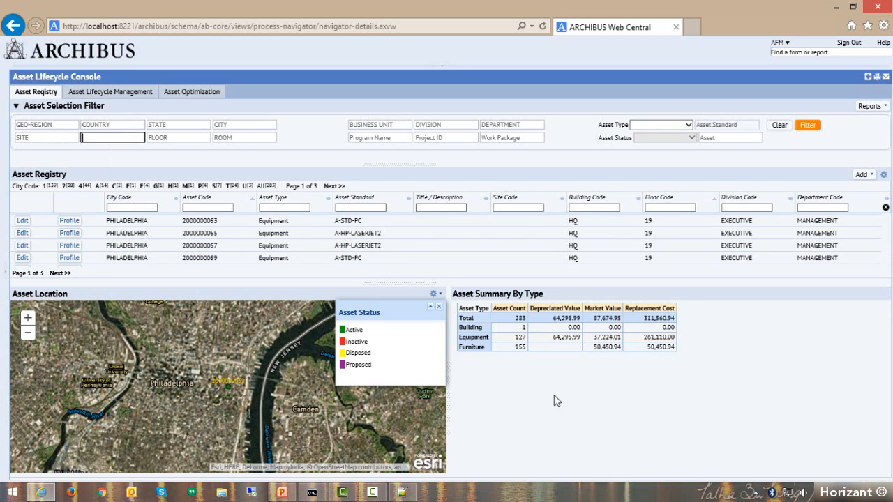
Filter the registry's assets by city PHILADELPHIA in state PA, without restricting the asset type.
left_click(253, 128)
type("PH")
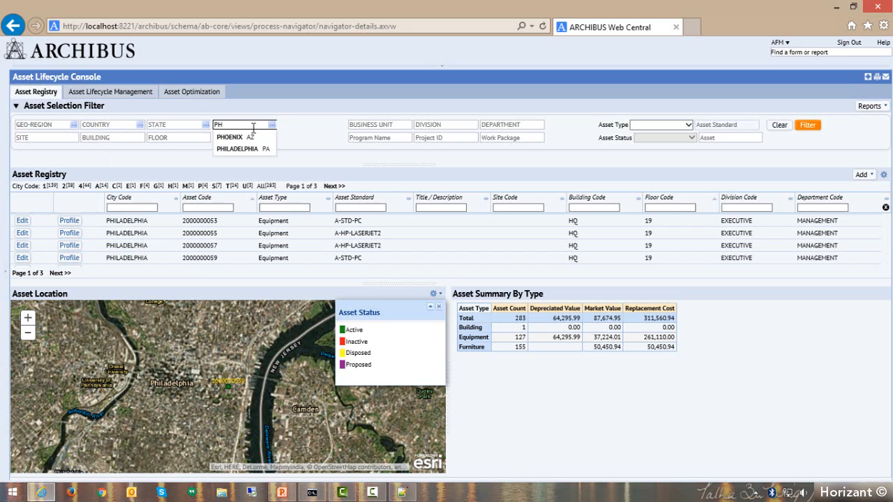
left_click(241, 149)
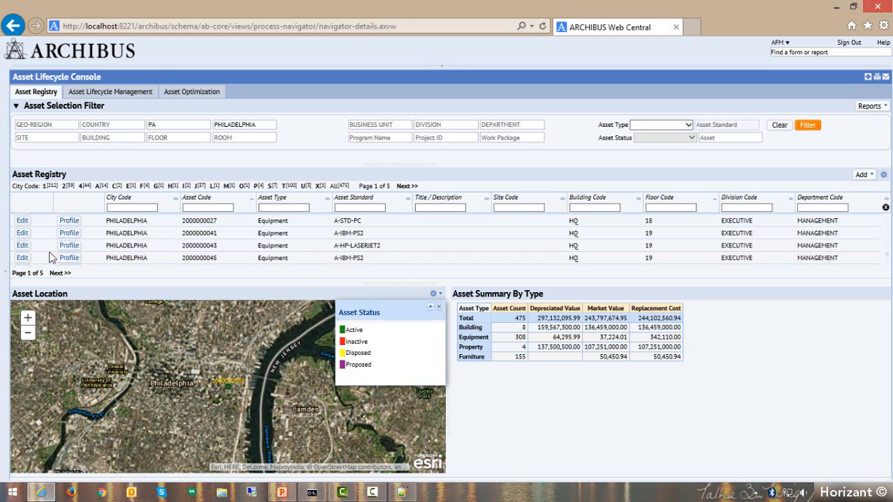
Look over the processes and roles of the Asset Management application and close the map's Asset Status legend.
left_click(3, 278)
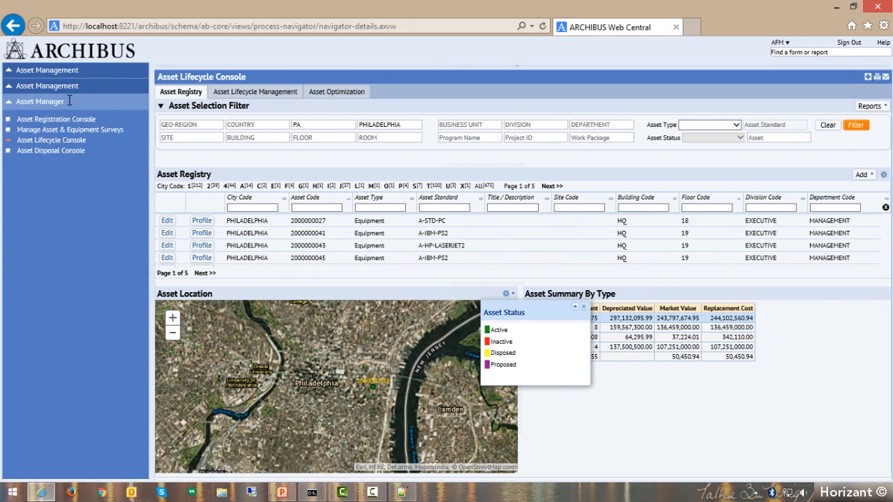
left_click(54, 103)
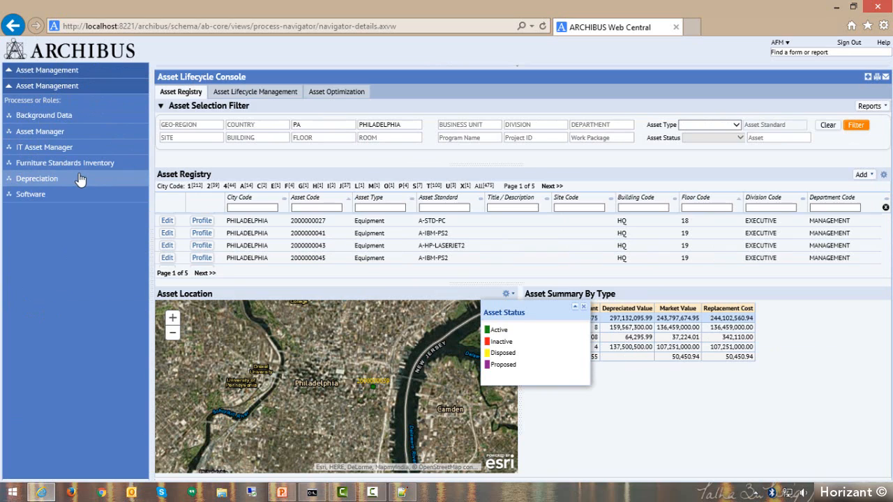
left_click(584, 309)
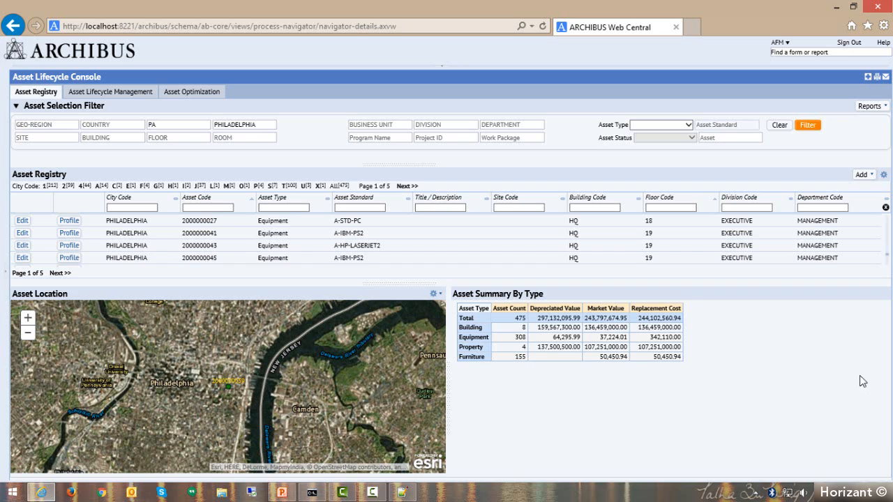
Review the failures and work requests of equipment SRL-0139 in the Equipment Failure Analysis report, then close the report.
left_click(877, 113)
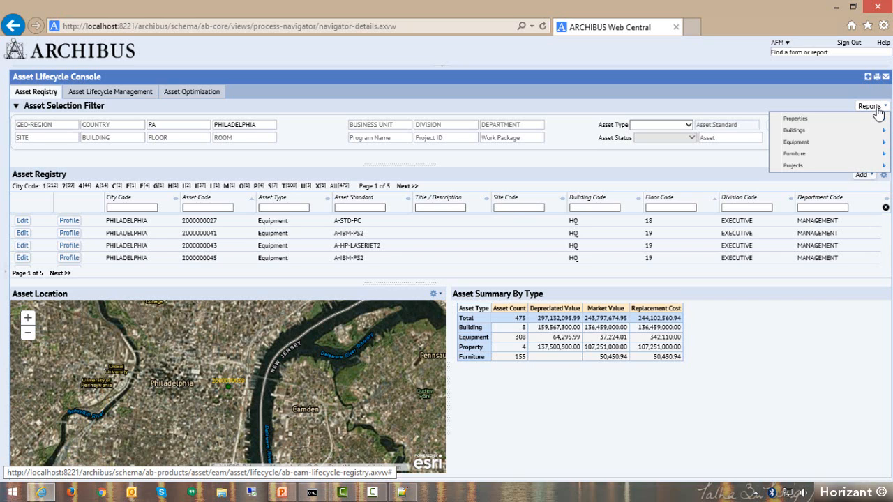
mouse_move(834, 145)
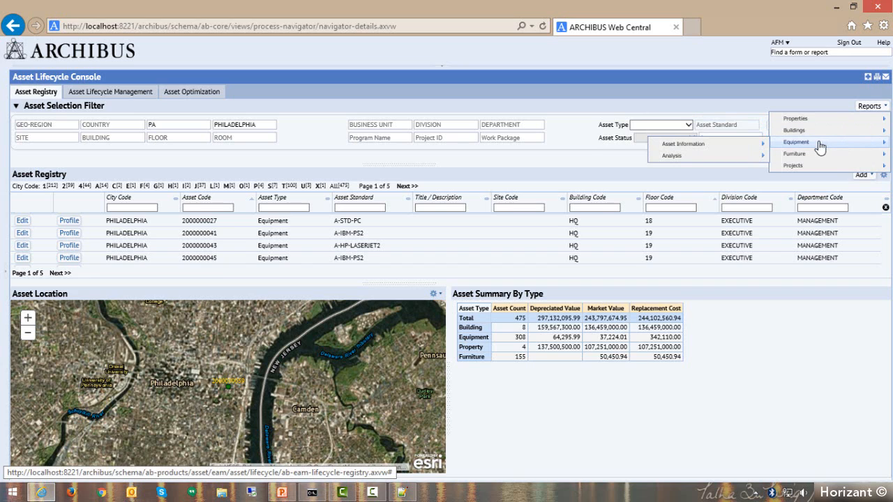
mouse_move(761, 144)
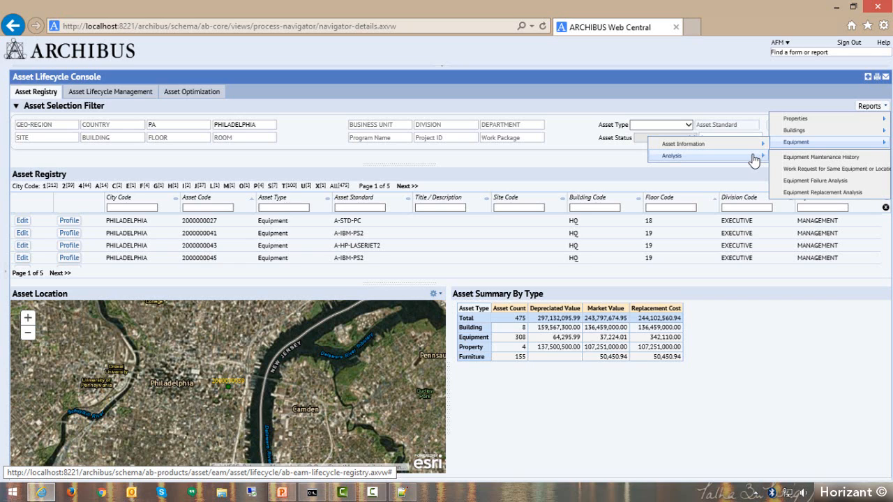
left_click(821, 185)
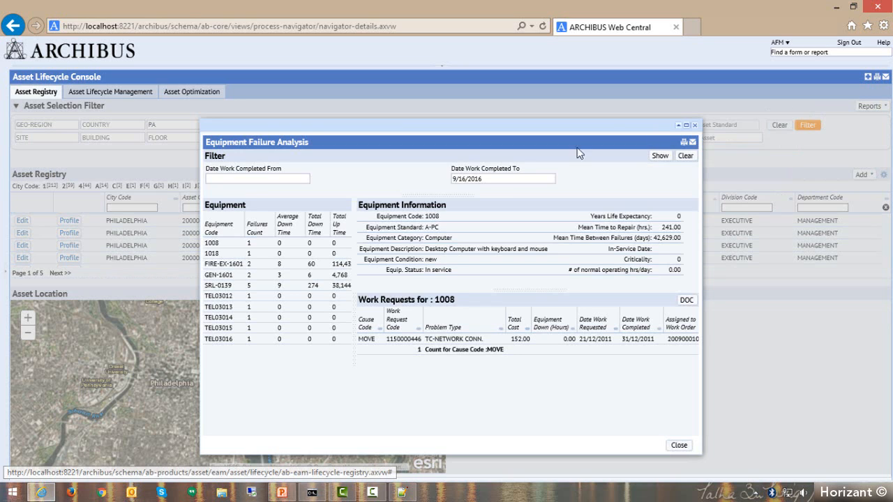
left_click(220, 285)
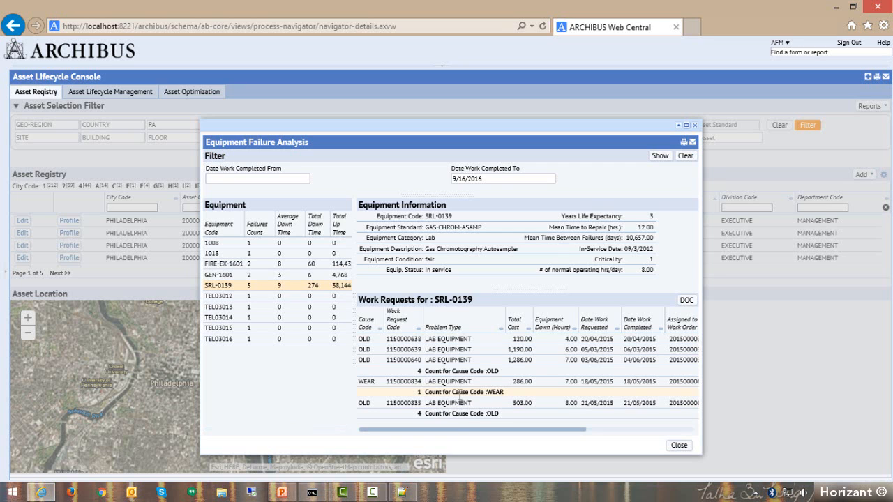
left_click(679, 445)
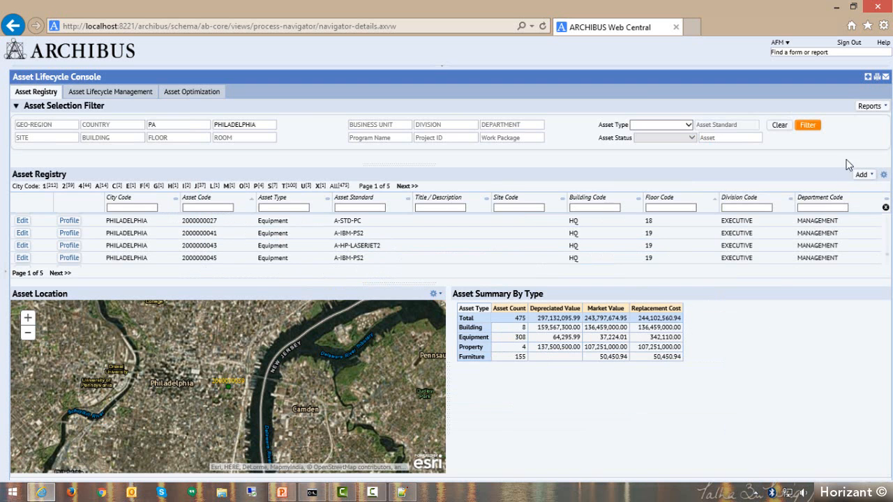
Look over the available Asset Information reports for equipment without opening one.
left_click(869, 107)
mouse_move(808, 150)
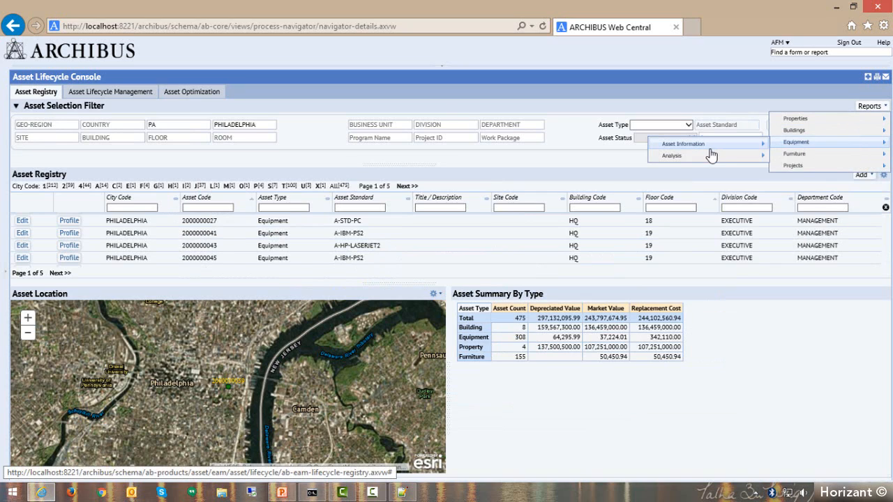
mouse_move(712, 152)
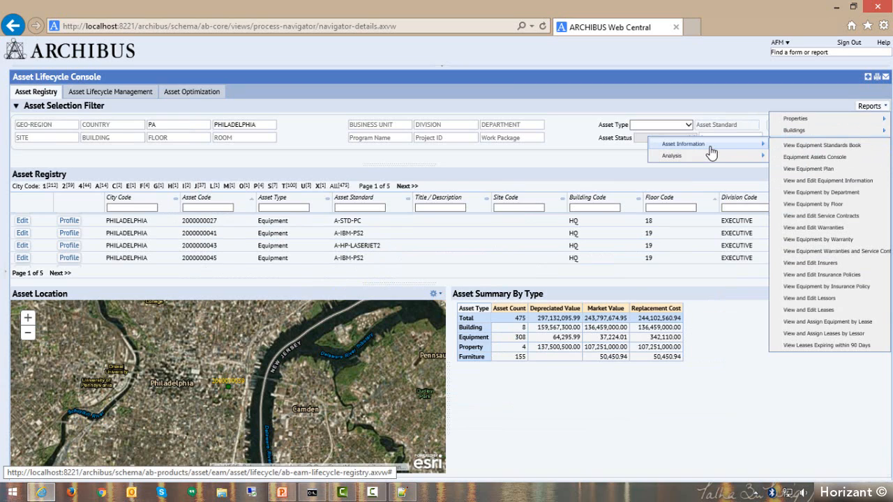
left_click(510, 177)
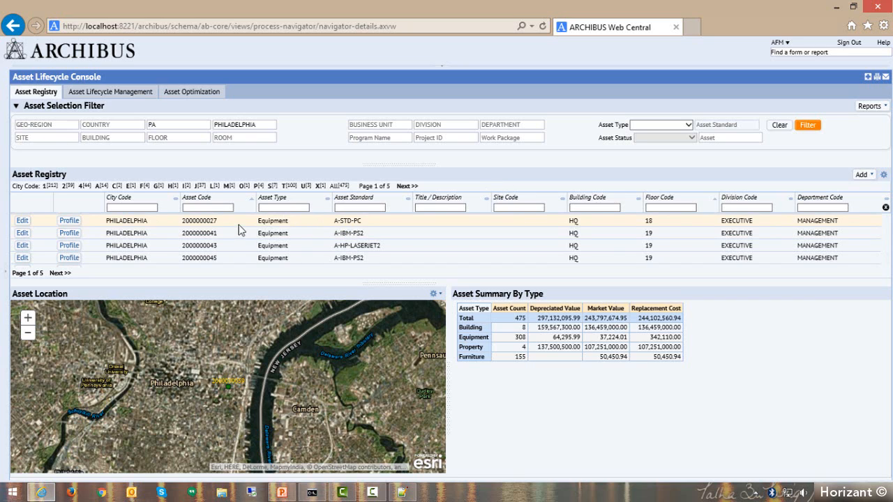
left_click(23, 221)
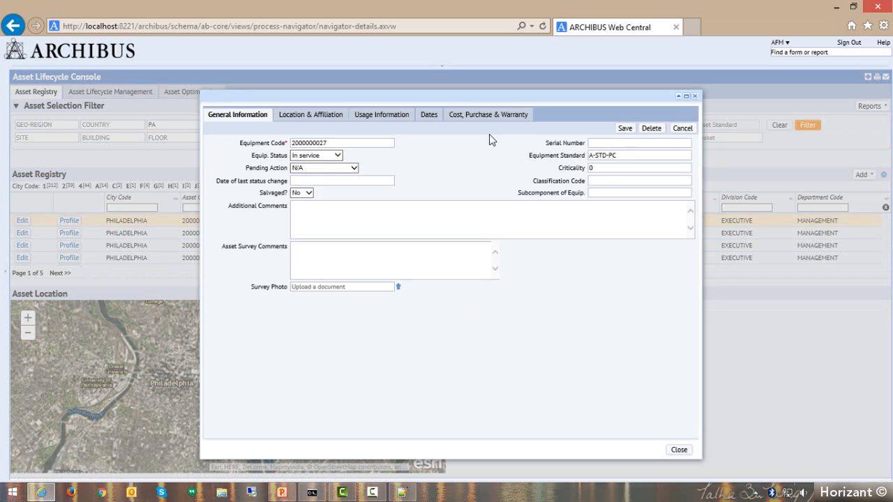
left_click(488, 116)
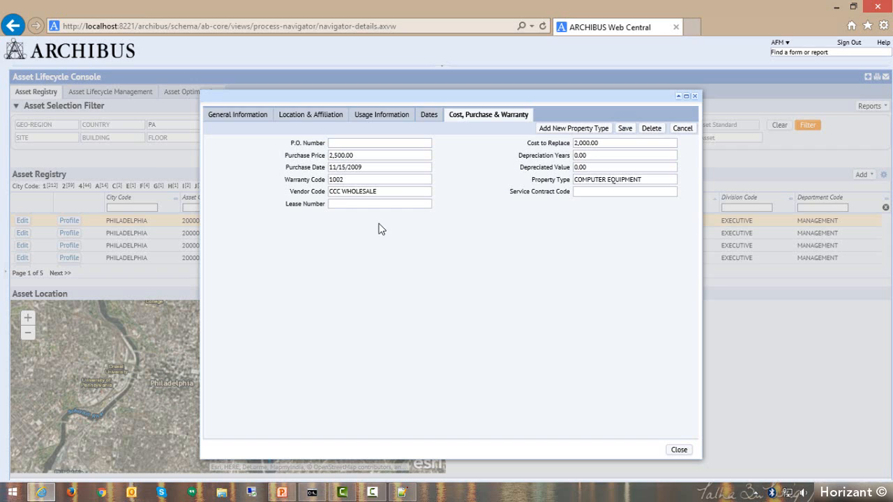
left_click_drag(286, 204, 322, 206)
double_click(295, 180)
triple_click(301, 192)
left_click(327, 237)
left_click(225, 120)
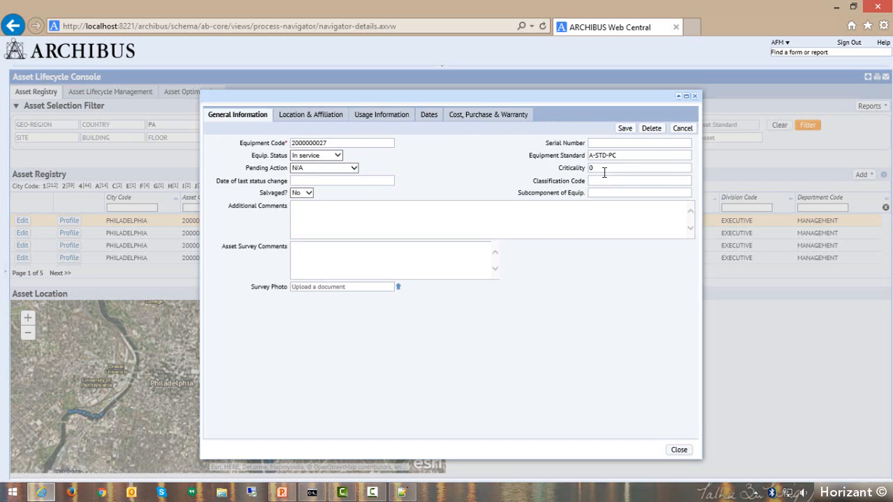
left_click(693, 97)
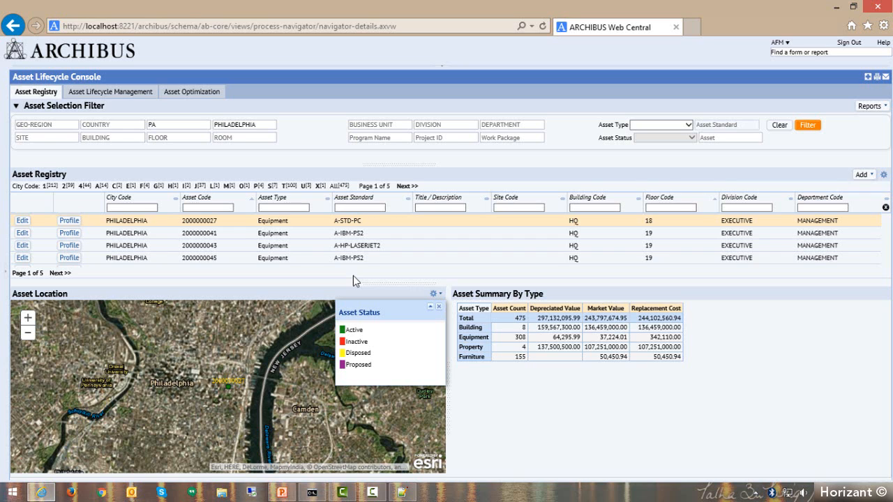
Open the AHU-01 air handler record for editing and enter 0123459 as its equipment code.
scroll(359, 244, "down", 5)
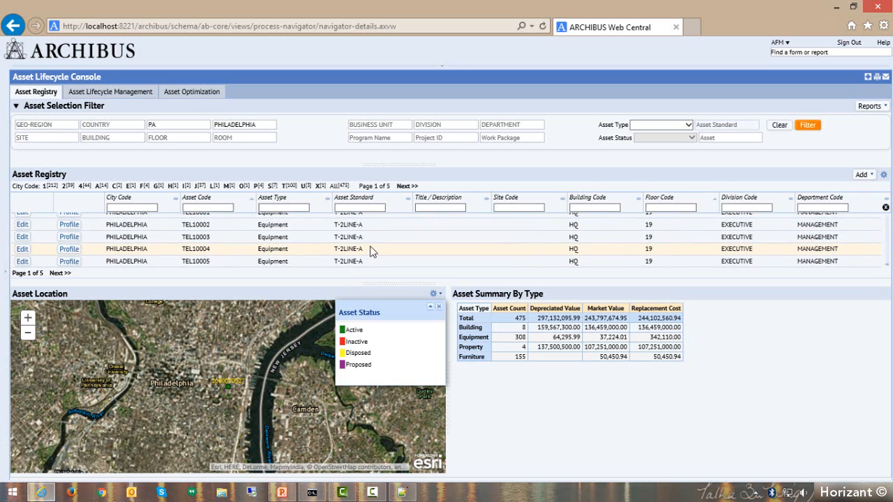
scroll(374, 251, "down", 5)
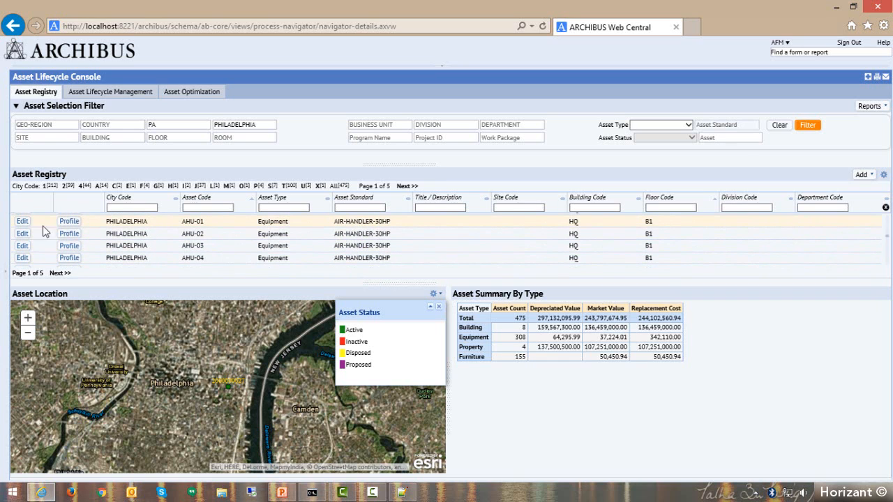
left_click(21, 222)
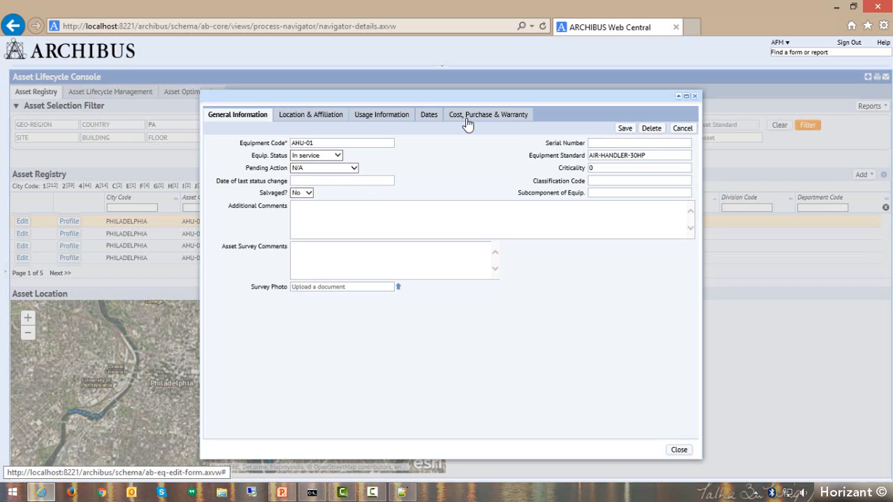
left_click(268, 142)
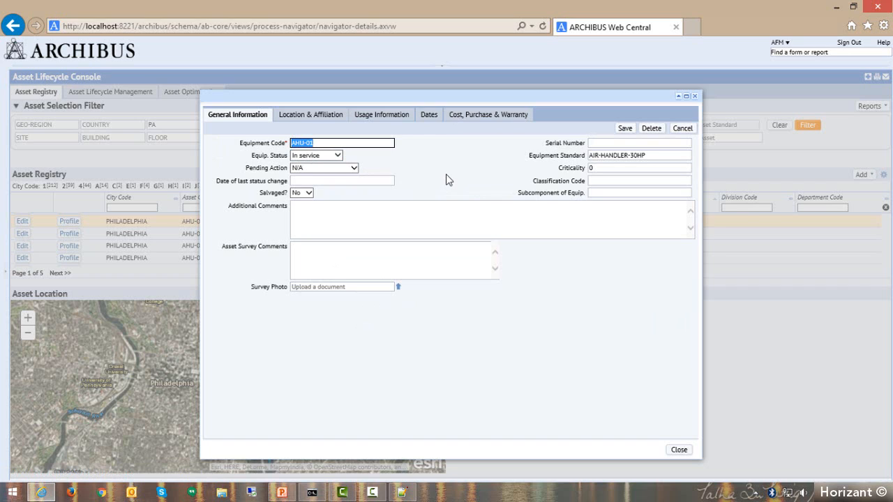
type("0123459")
Find the equipment standard AHU in the list of standards and assign it to the equipment record.
left_click_drag(670, 156, 547, 154)
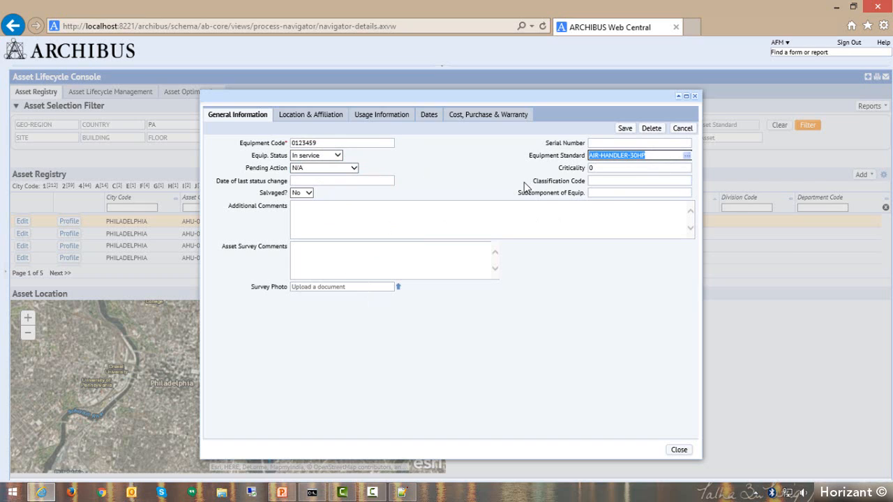
left_click(688, 160)
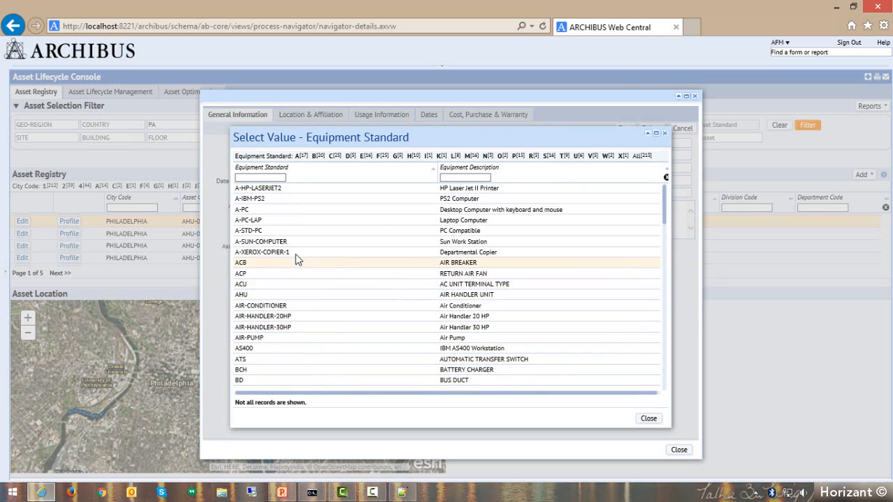
scroll(314, 328, "down", 3)
scroll(314, 328, "down", 10)
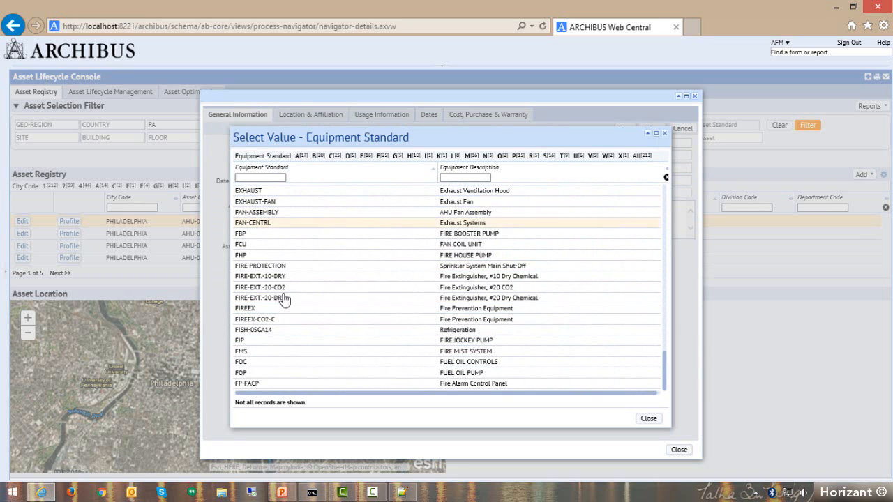
scroll(283, 338, "up", 3)
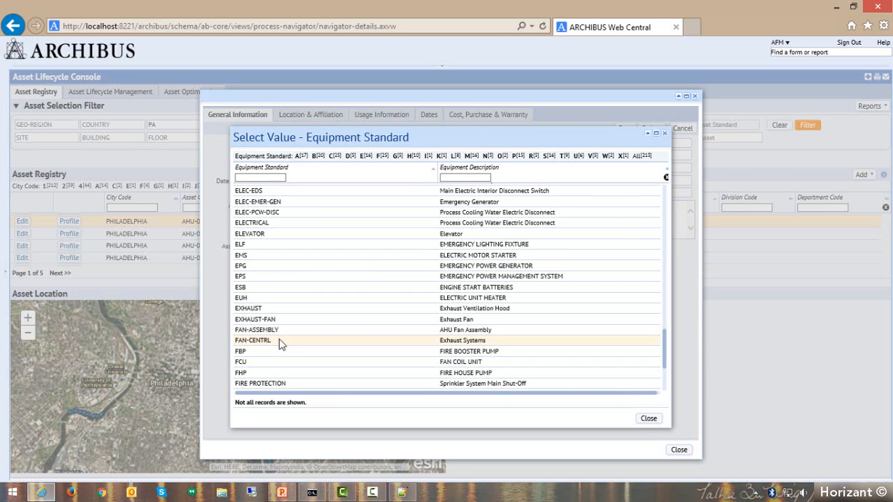
scroll(286, 312, "down", 2)
scroll(286, 312, "down", 1)
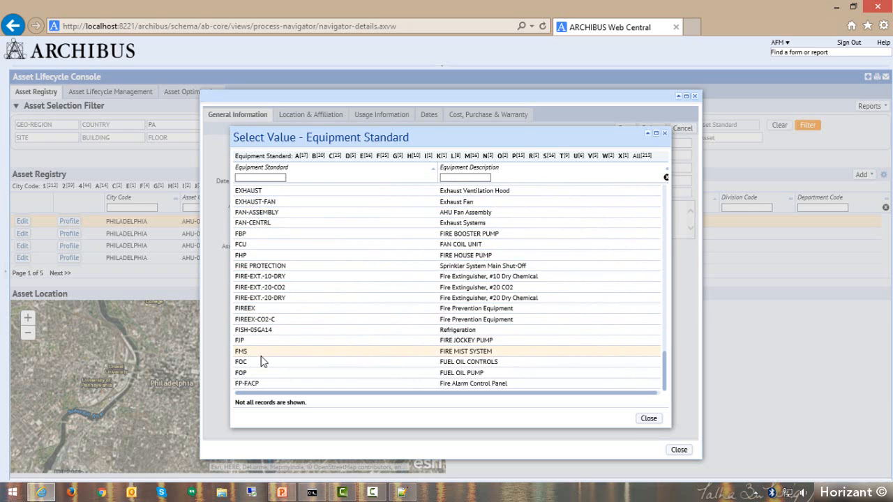
scroll(274, 346, "up", 6)
scroll(270, 358, "up", 4)
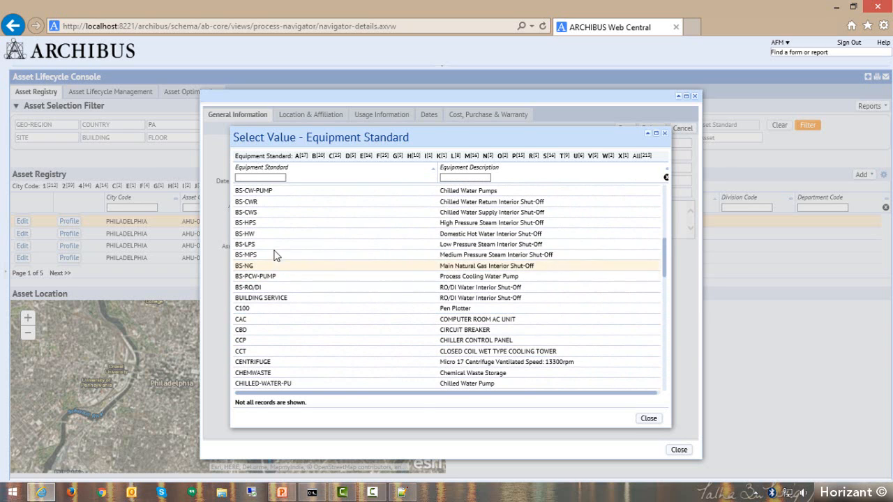
type("ahu")
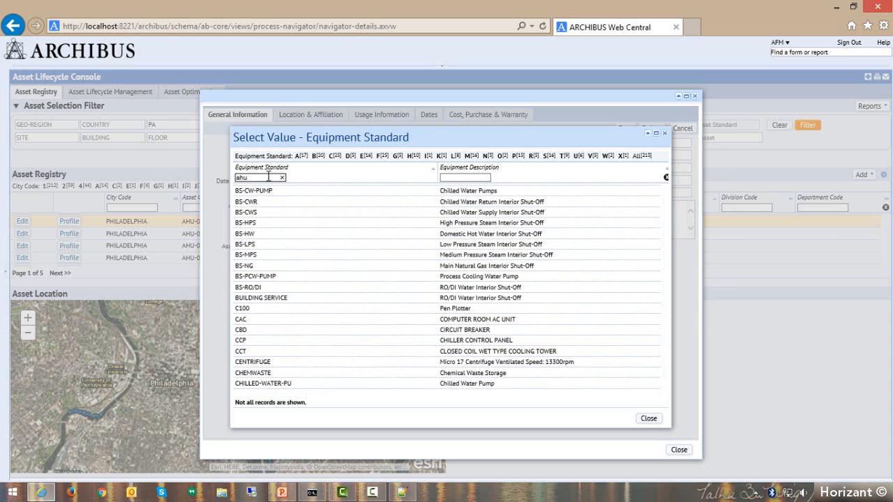
key("Return")
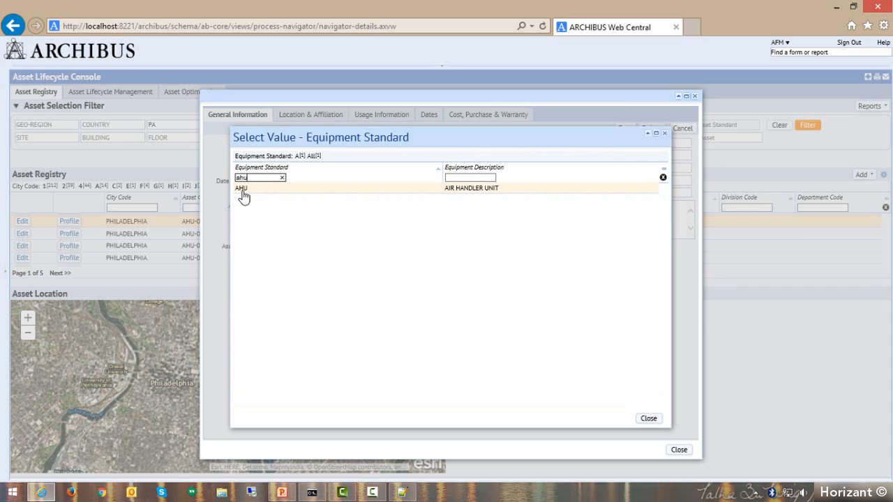
left_click(243, 193)
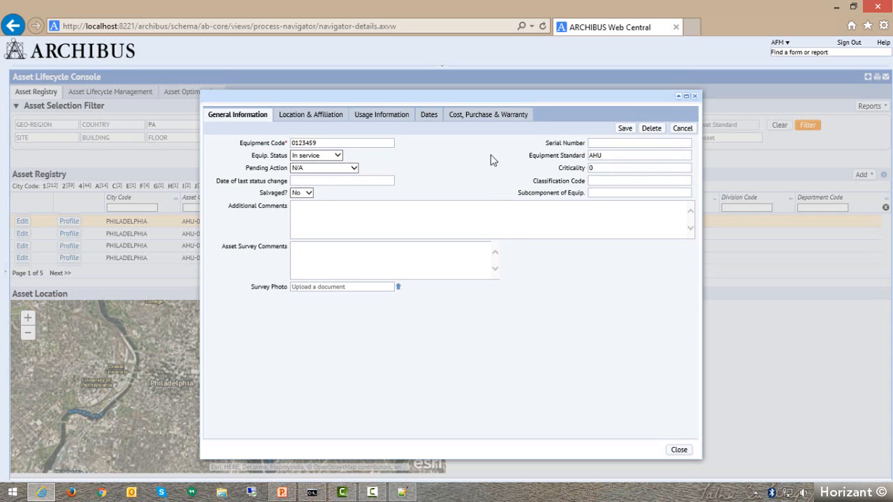
Enter 123sdfg123sdfg as the equipment's serial number and choose In service as its equipment status.
left_click(615, 143)
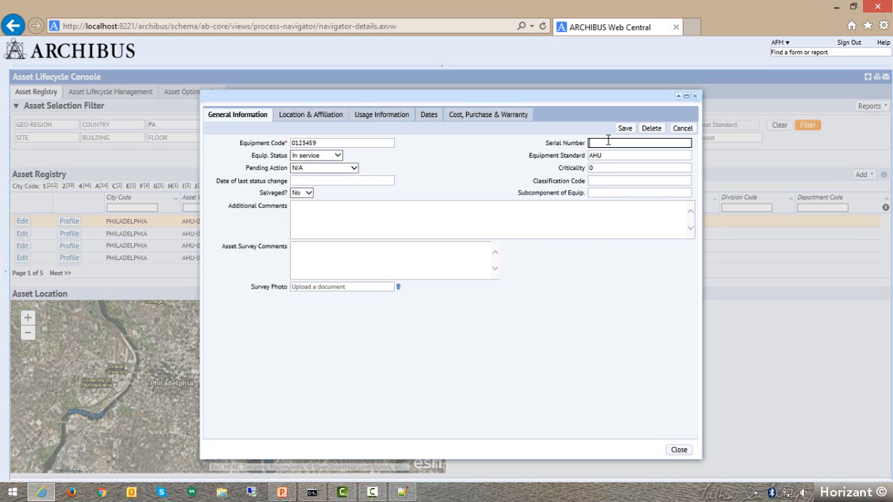
type("123sdfg123sdfg")
left_click_drag(248, 155, 288, 156)
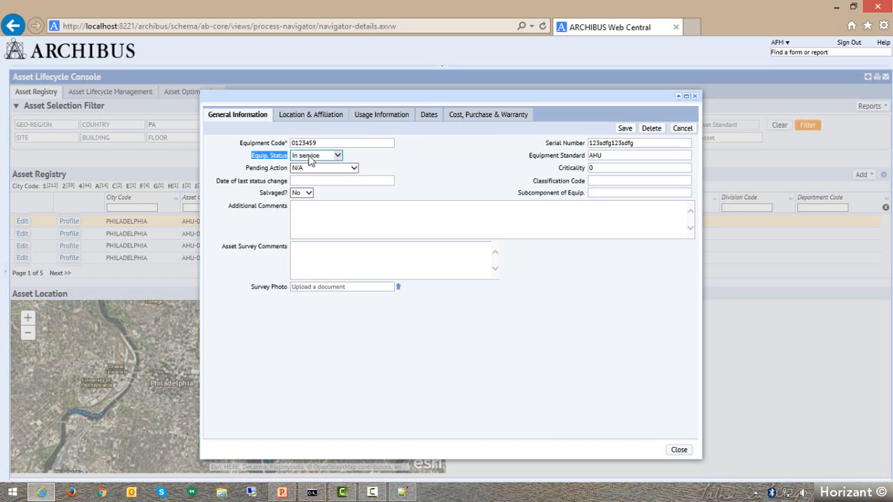
left_click(313, 155)
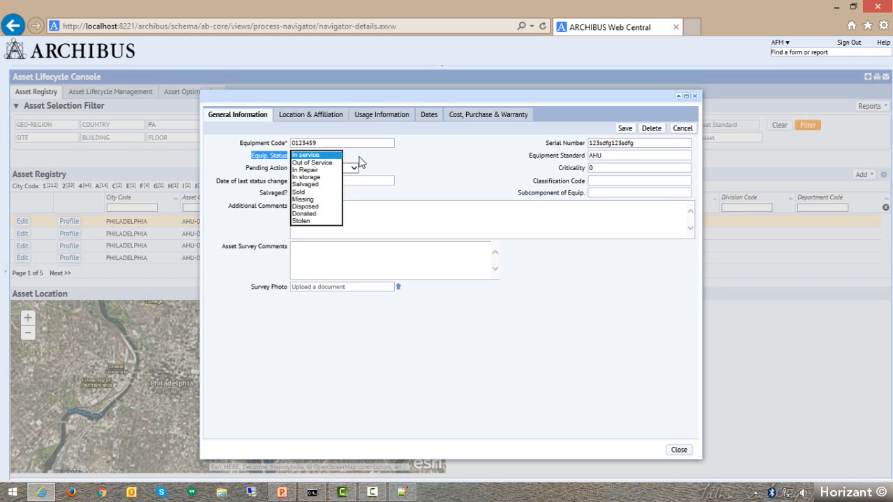
left_click(320, 156)
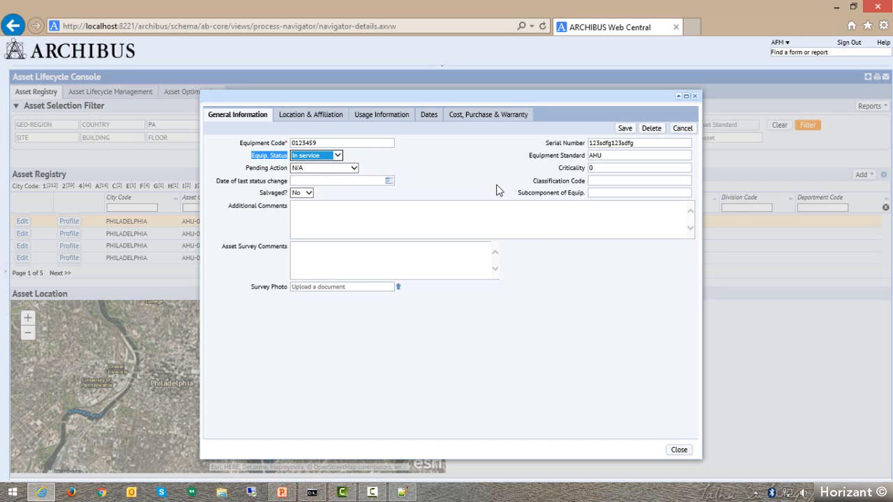
Check the pending action choices, keeping N/A, and set the equipment's criticality to 2.
left_click(248, 168)
left_click(354, 168)
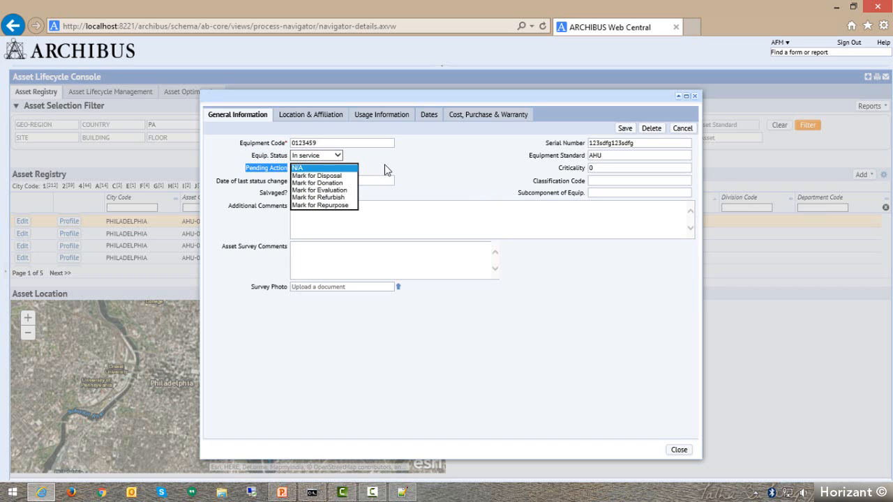
left_click(425, 168)
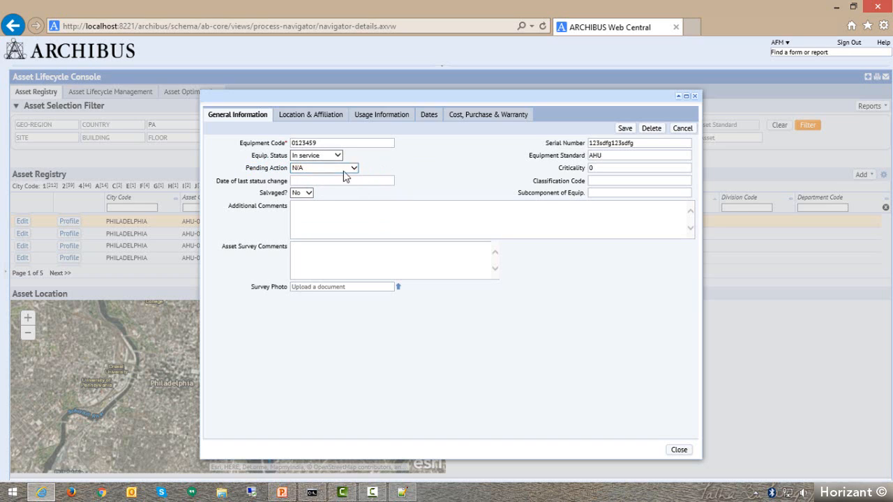
left_click(597, 168)
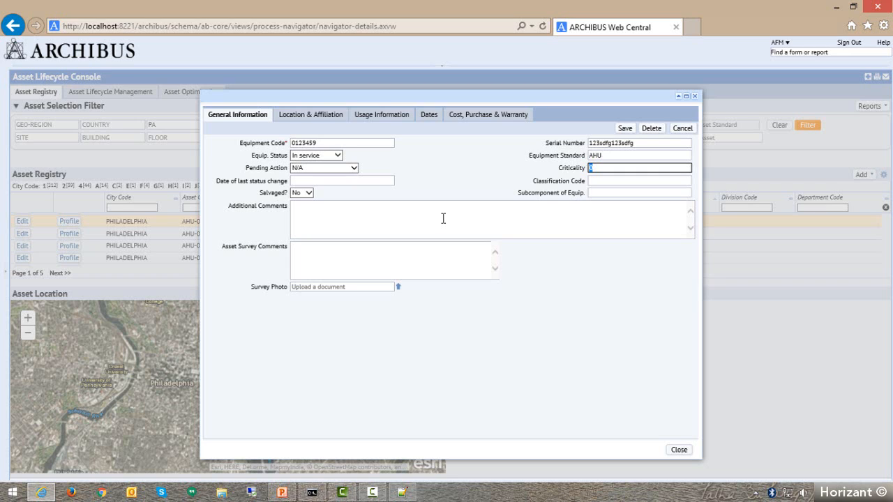
type("2")
left_click(341, 178)
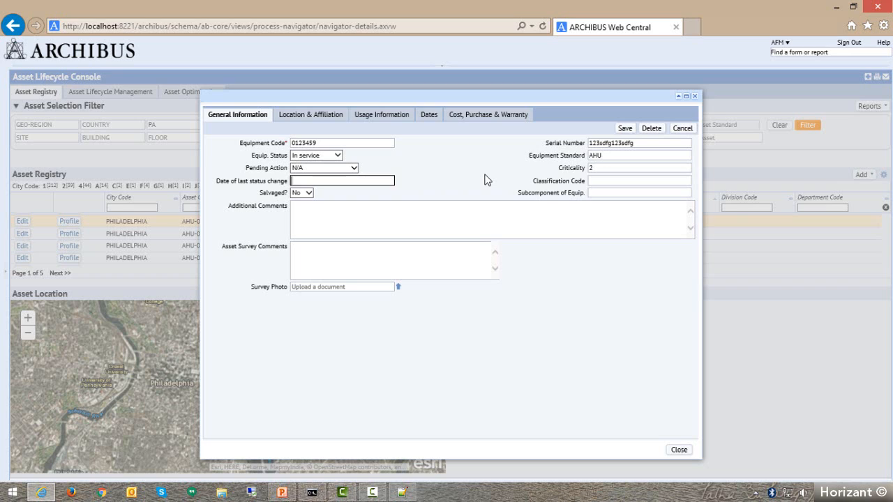
Assign classification code 11010 Maintenance Equipment, found under 11000 Equipment in the classification hierarchy, to the equipment record.
mouse_move(393, 184)
left_click(633, 180)
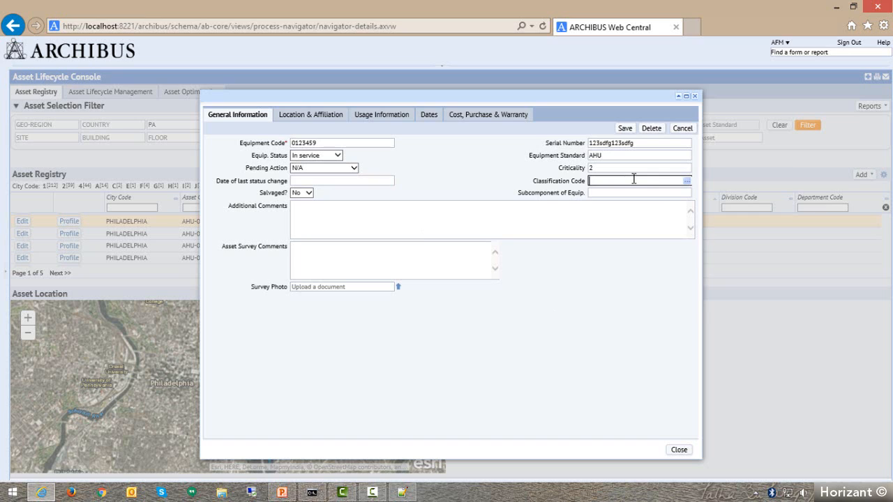
left_click(688, 185)
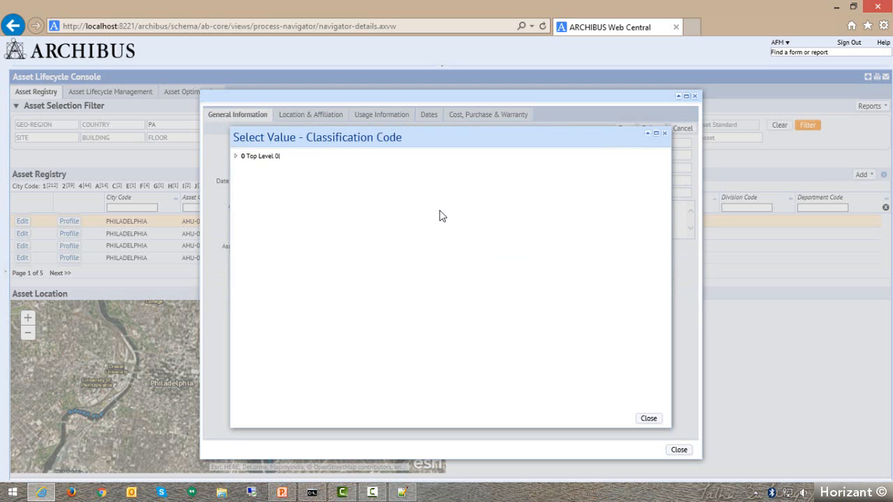
left_click(236, 157)
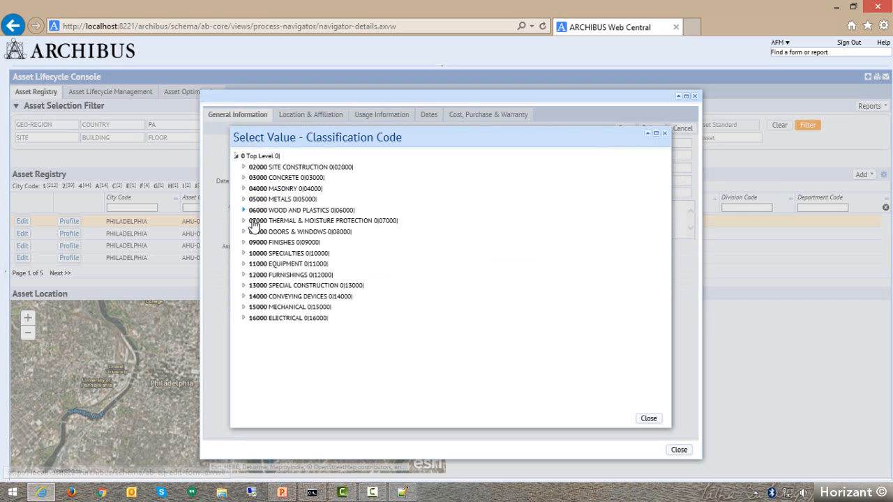
left_click(244, 264)
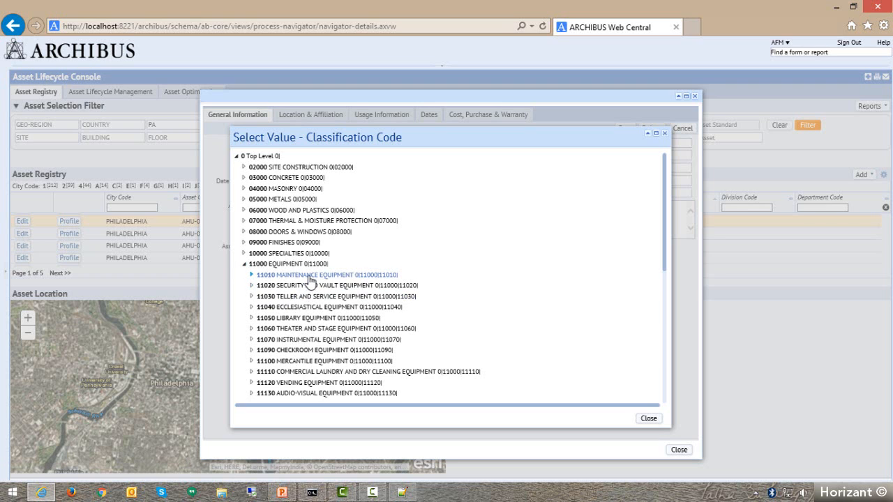
scroll(342, 363, "down", 1)
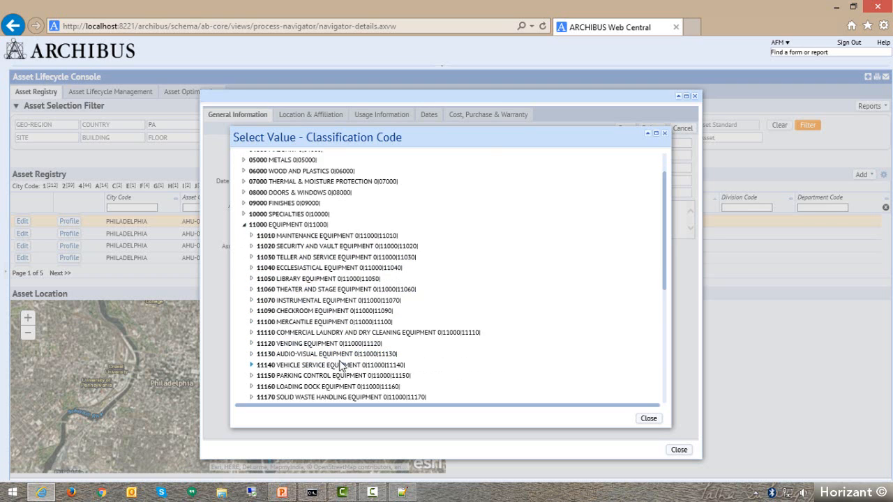
scroll(341, 366, "down", 5)
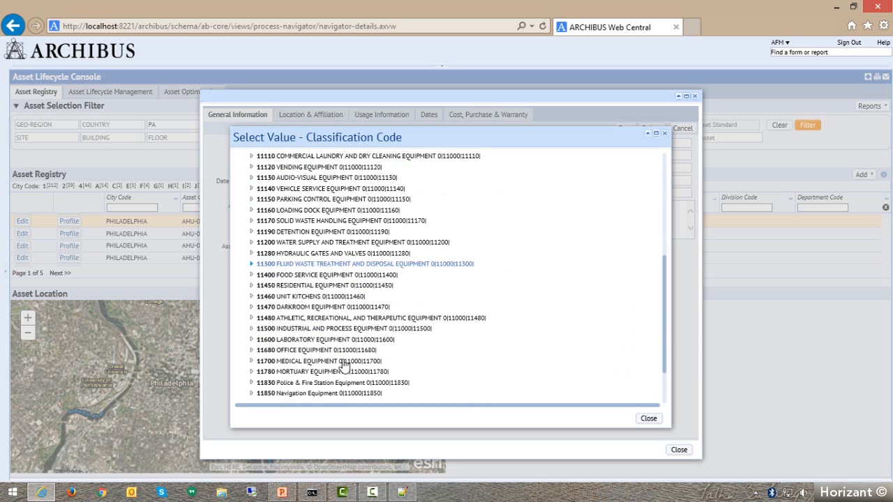
scroll(341, 360, "down", 1)
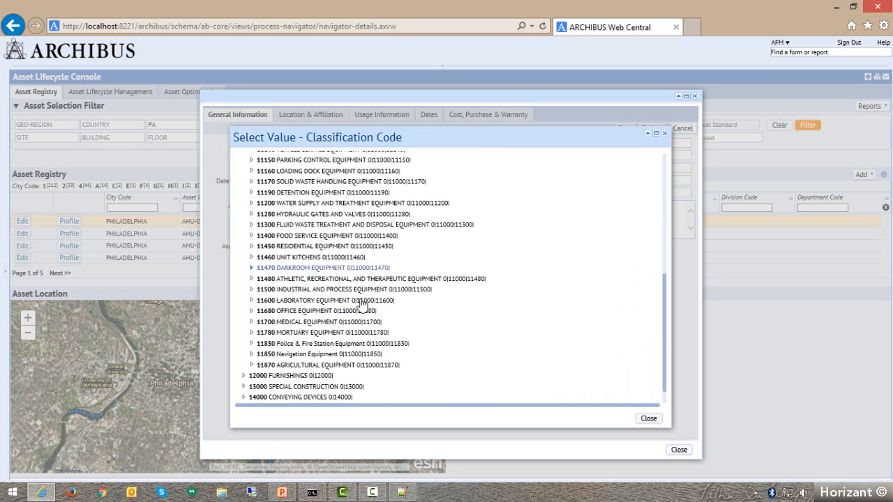
scroll(361, 305, "up", 6)
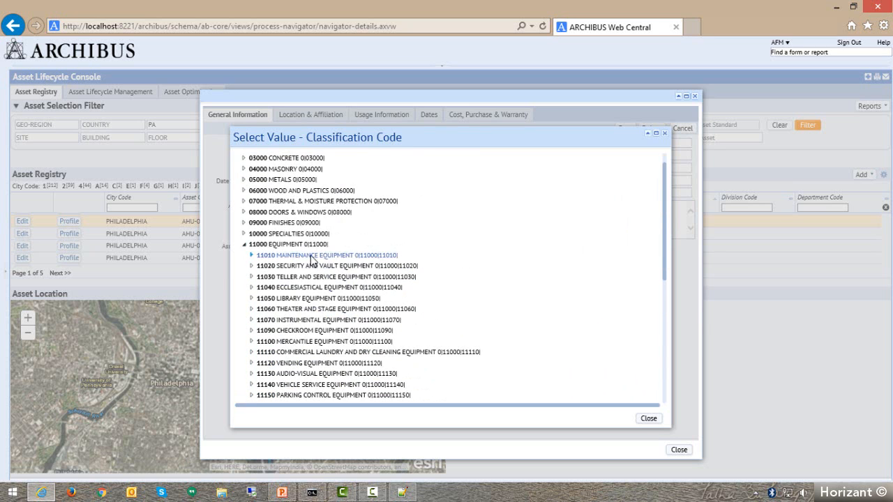
left_click(313, 256)
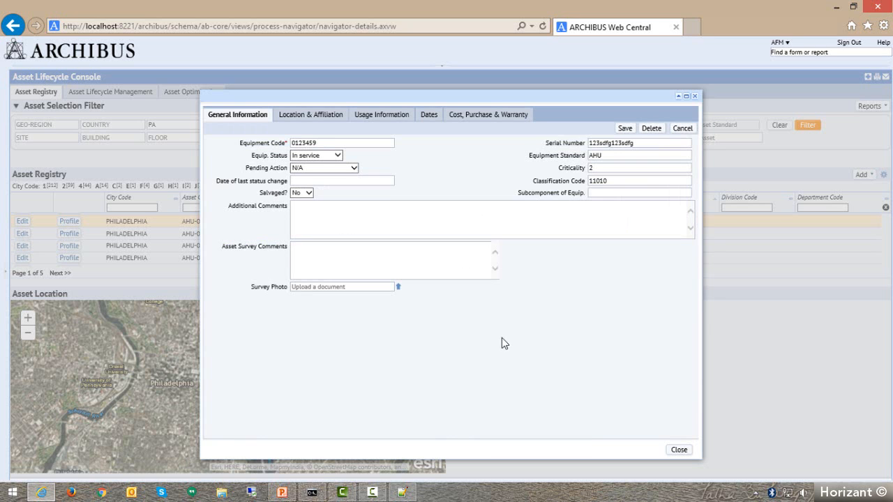
double_click(619, 181)
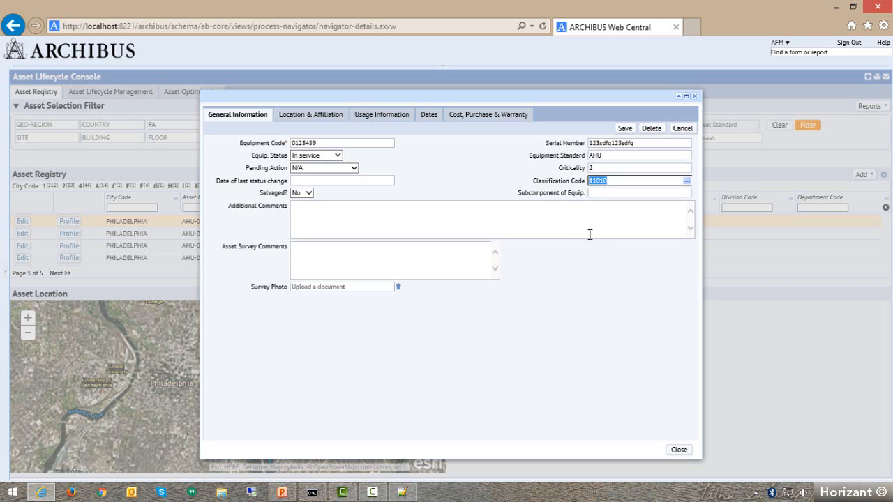
left_click(609, 156)
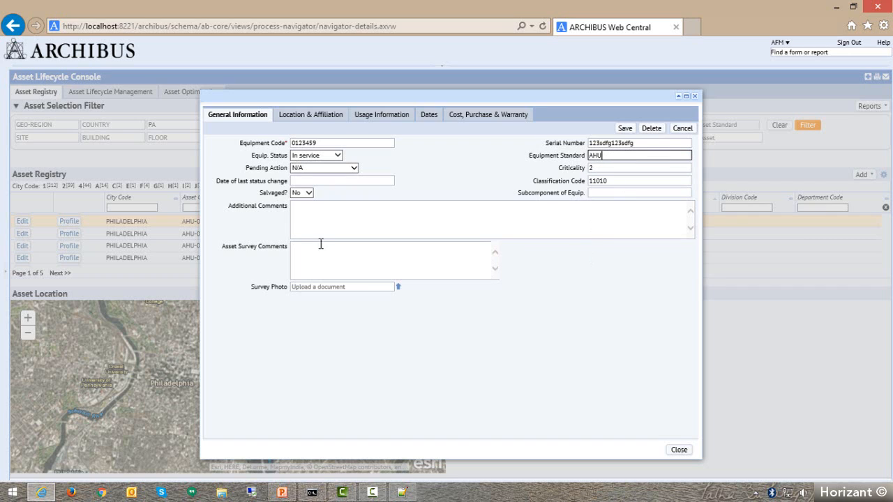
Check the salvaged choices, keeping No, and assign AHU-15 as the equipment that this asset is a subcomponent of.
left_click(309, 195)
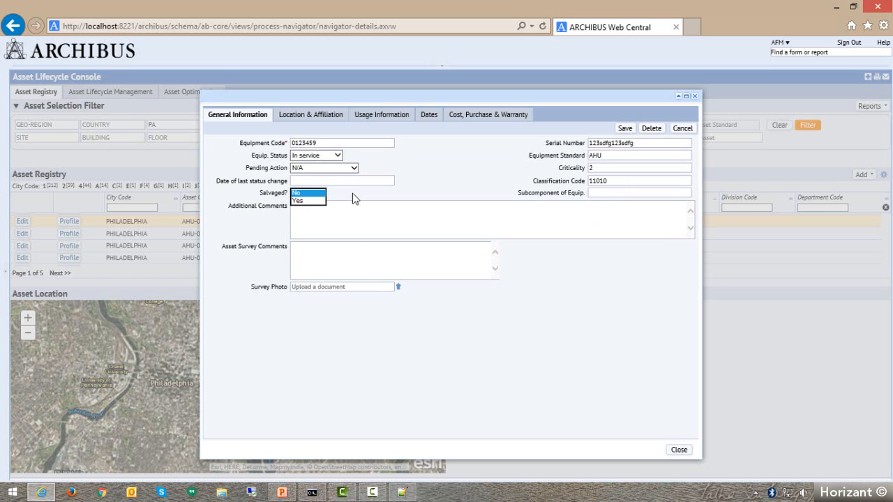
left_click(355, 199)
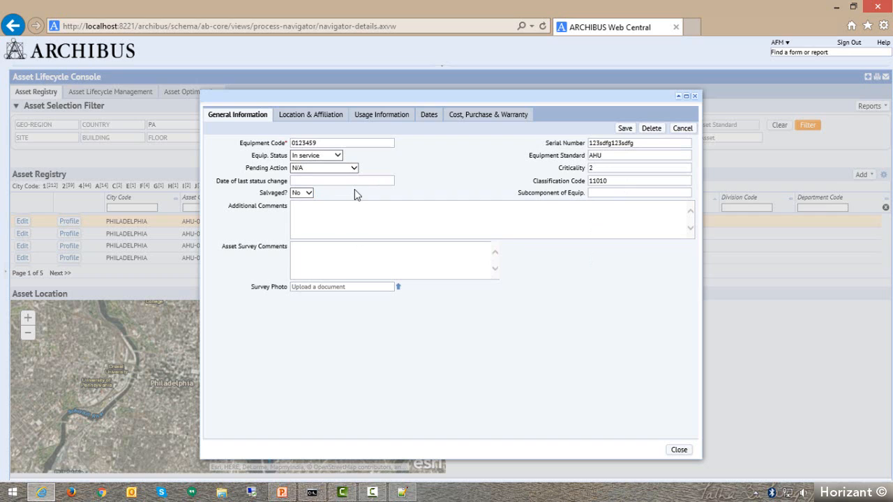
left_click_drag(517, 193, 613, 204)
left_click(681, 194)
left_click(686, 195)
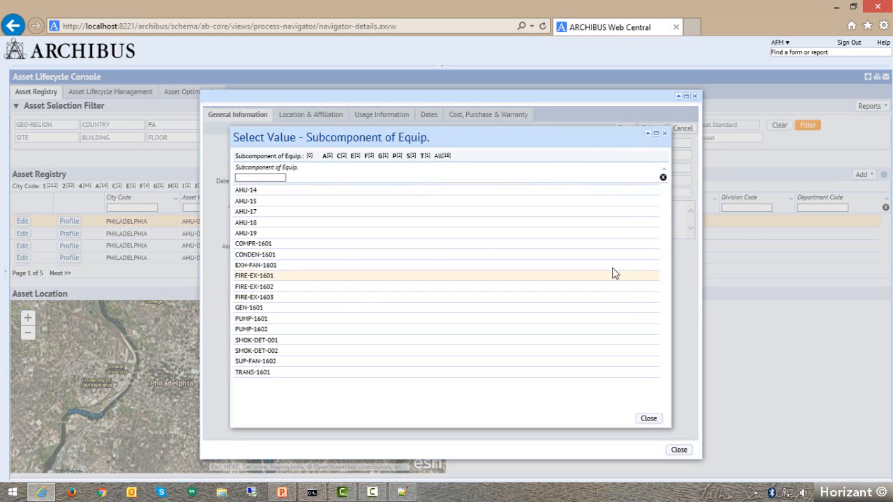
left_click(244, 202)
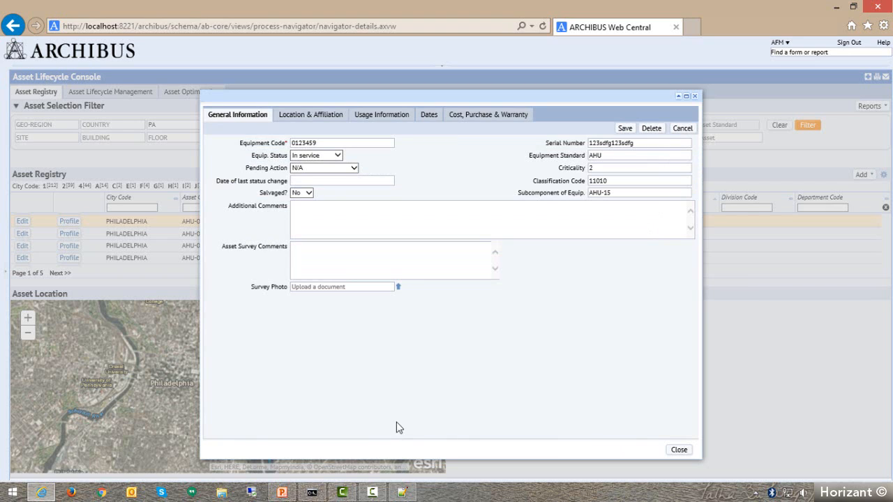
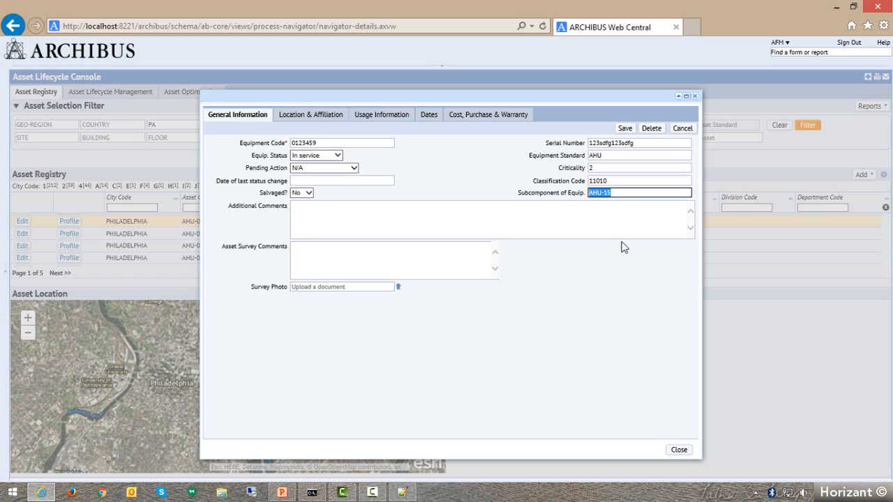
Clear the entry for the equipment this asset is a subcomponent of, and open its location and affiliation details.
key("BackSpace")
left_click(553, 227)
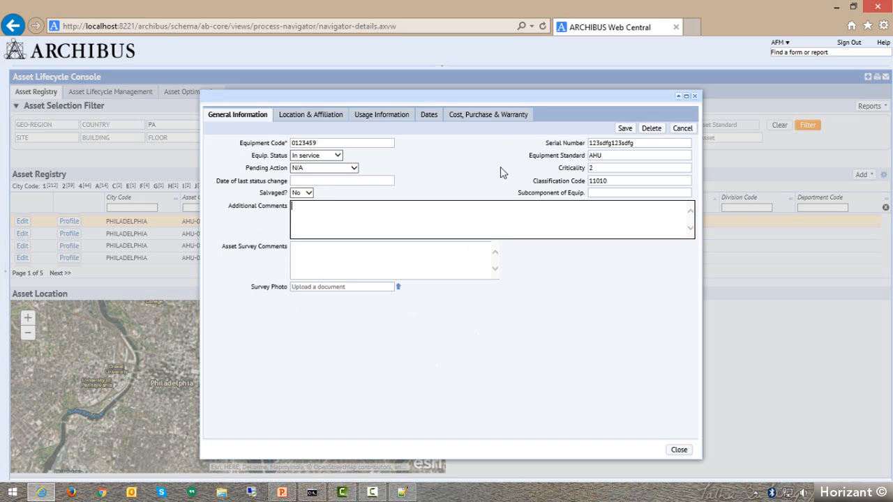
left_click(303, 119)
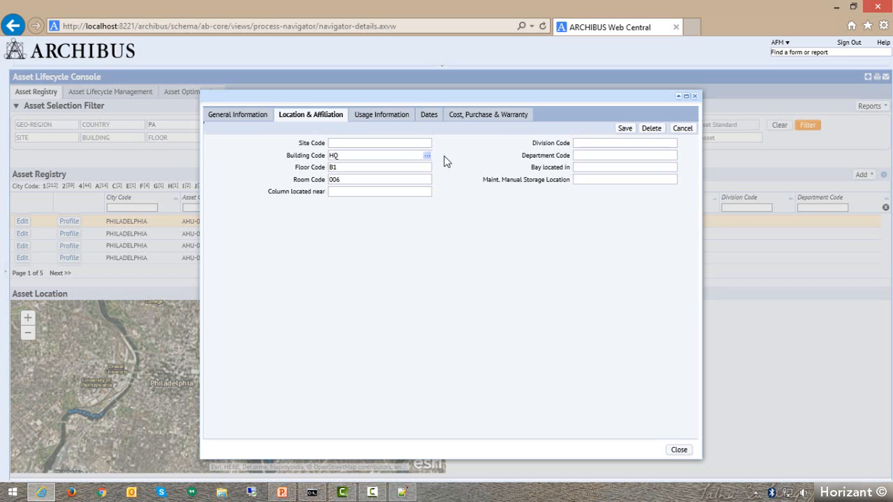
left_click(331, 190)
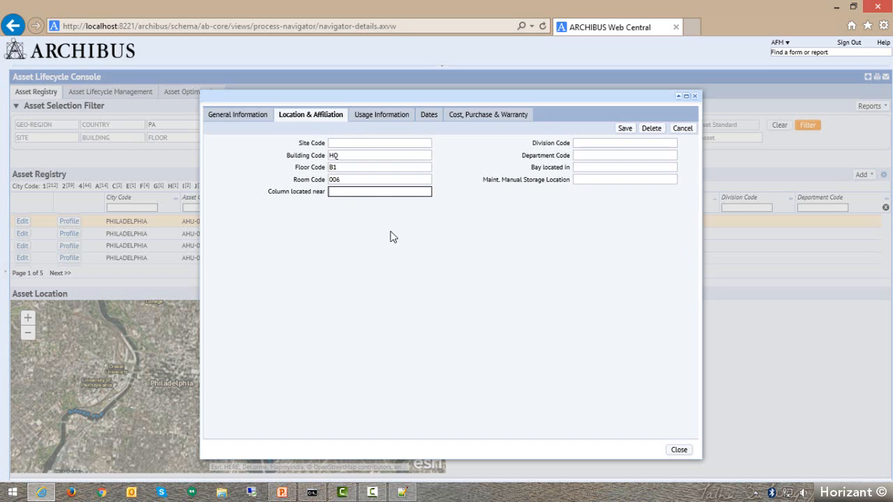
type("AJKLSDFLKJ")
key("ctrl+a")
key("BackSpace")
Replace the asset's room code with 001 on floor B1 of building HQ, chosen from the available rooms.
left_click(395, 181)
key("ctrl+a")
key("BackSpace")
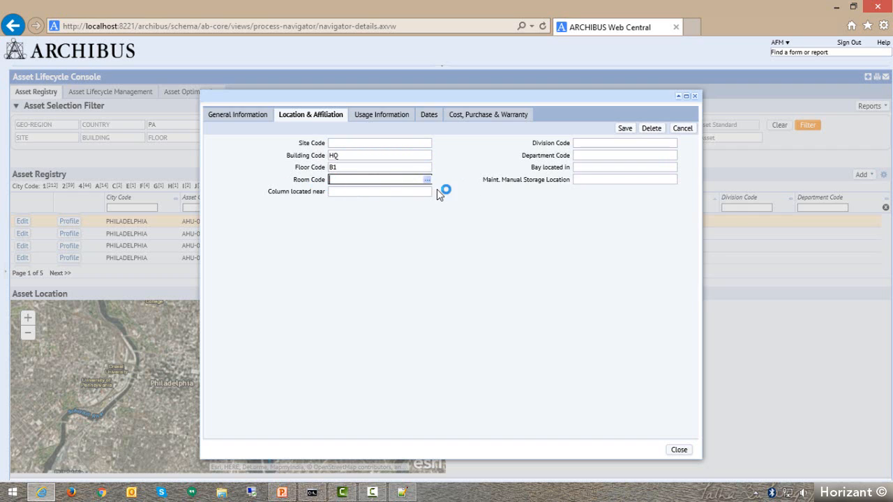
left_click(427, 180)
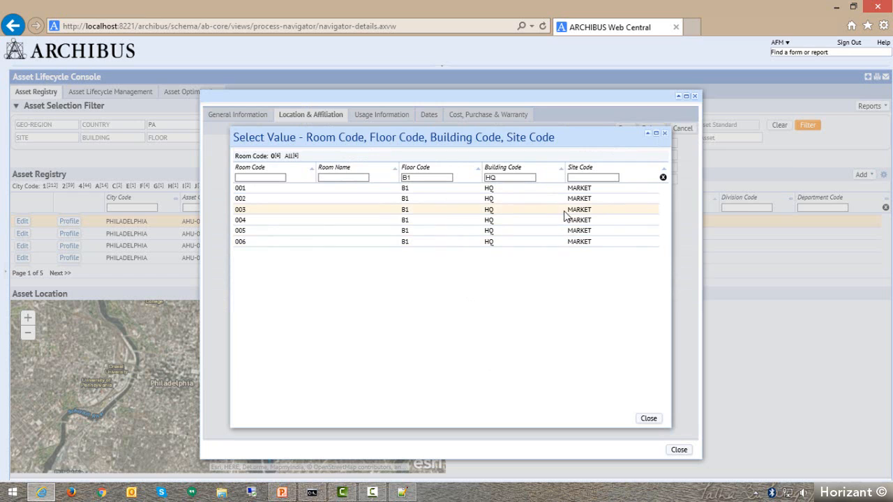
left_click(240, 188)
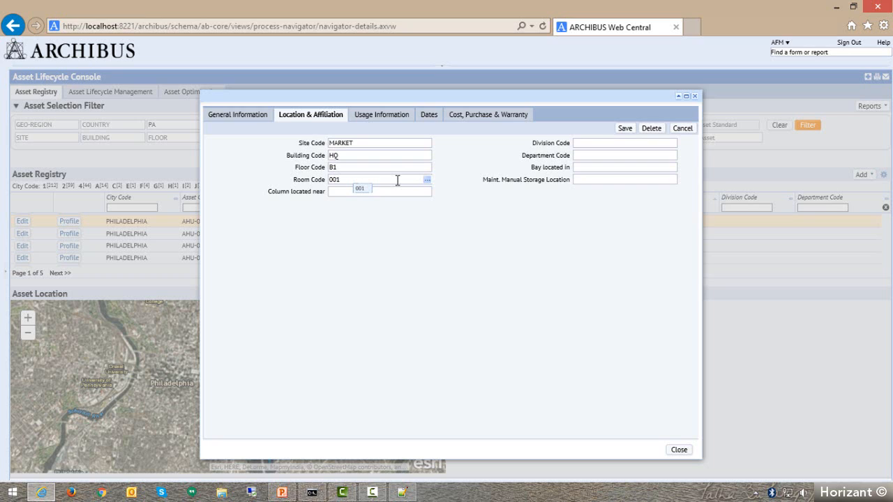
Review the division code, department code, bay and maintenance manual storage location fields.
triple_click(558, 144)
triple_click(551, 155)
left_click_drag(530, 169, 576, 167)
left_click(586, 168)
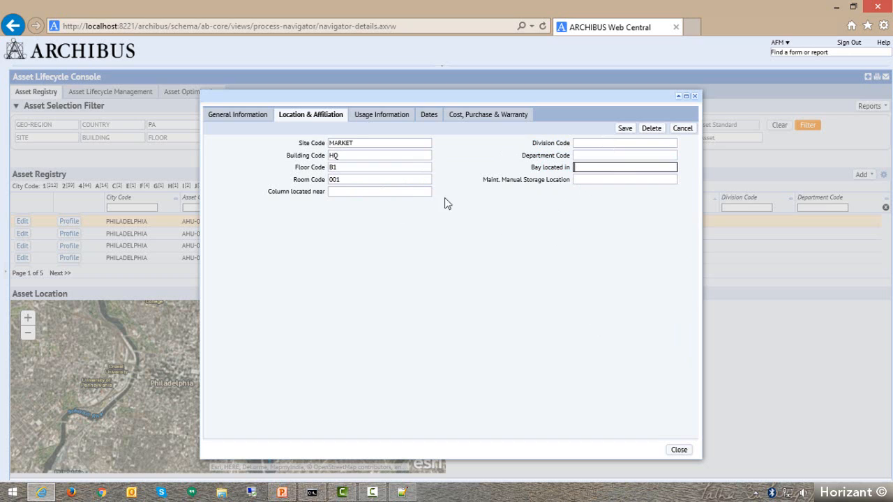
left_click(593, 180)
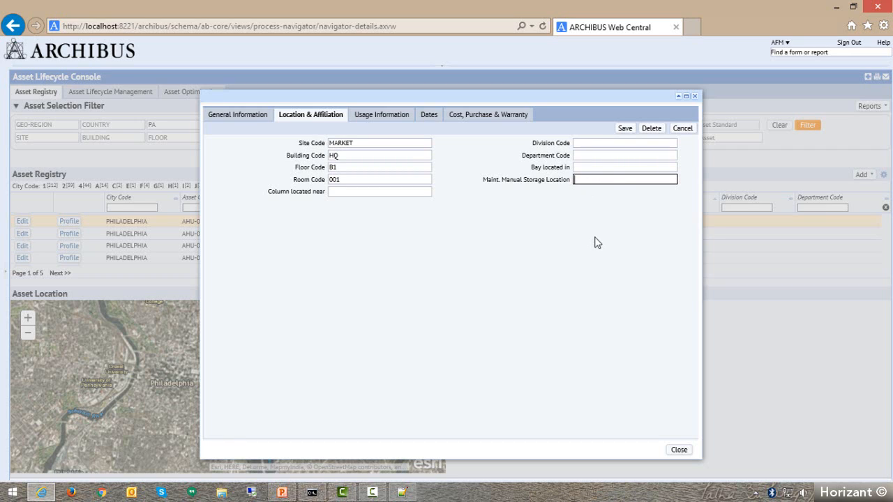
Set the equipment condition to good in the usage information and check the meter unit choices, keeping Hours.
left_click(381, 120)
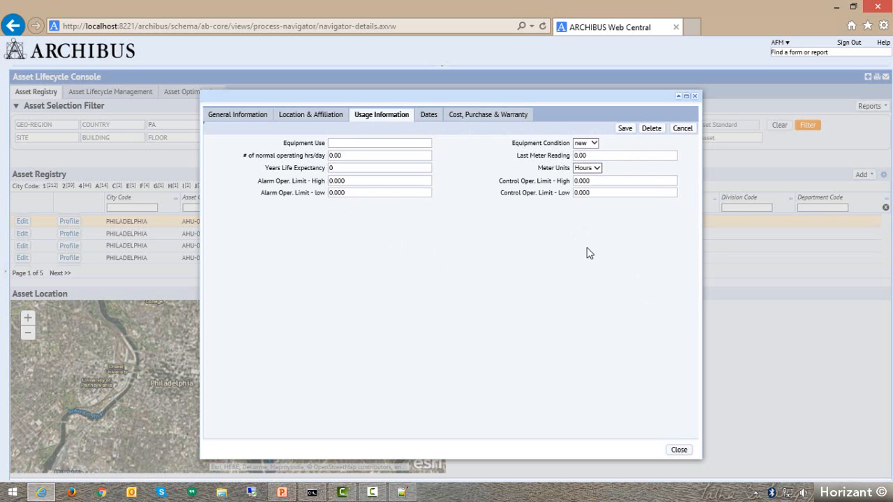
left_click(590, 155)
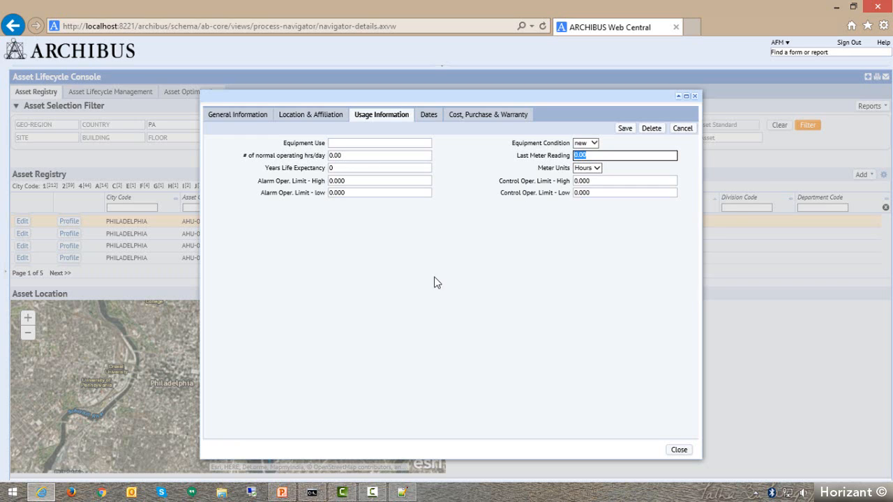
left_click(593, 143)
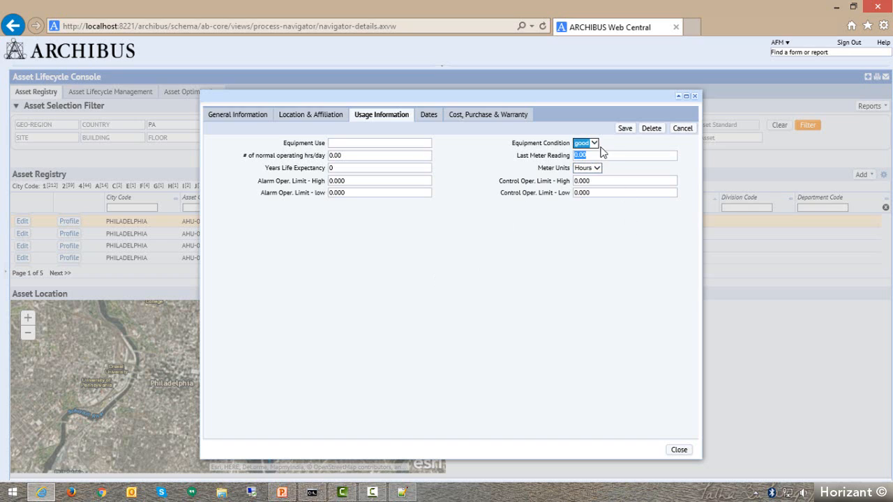
left_click(541, 149)
left_click(595, 169)
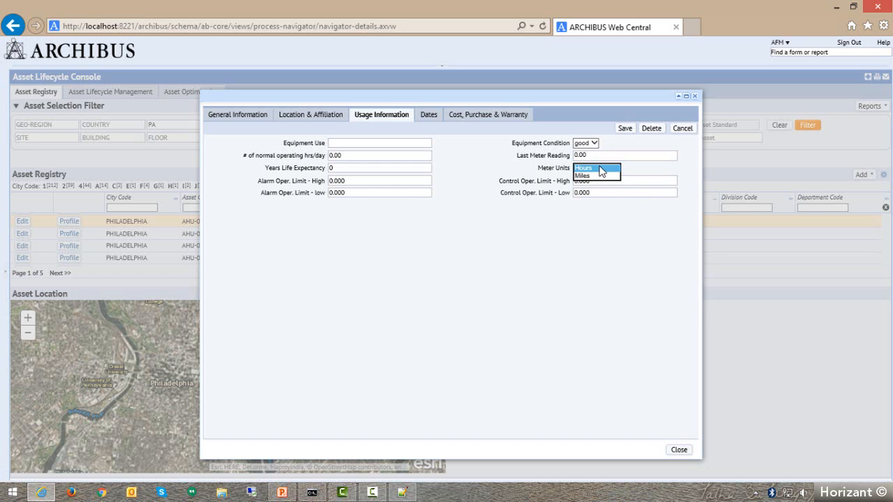
left_click(540, 166)
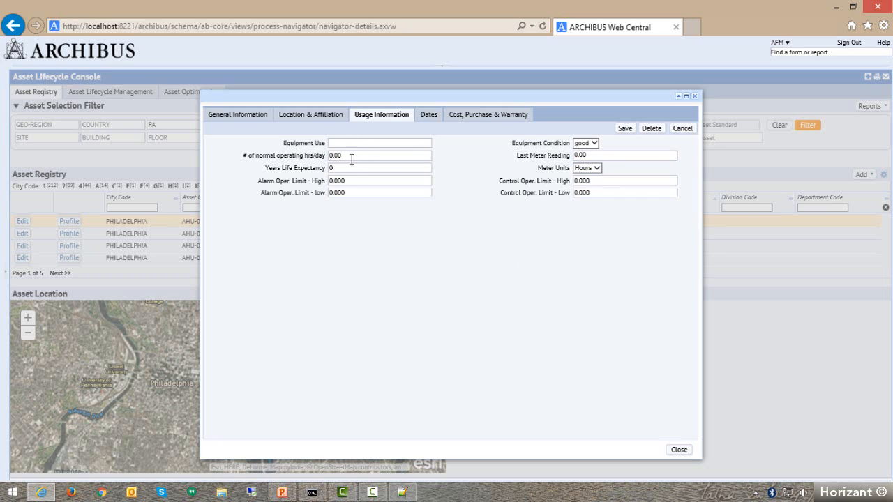
Set the equipment's life expectancy to 10 years, leaving the normal operating hours per day as they are.
left_click(351, 159)
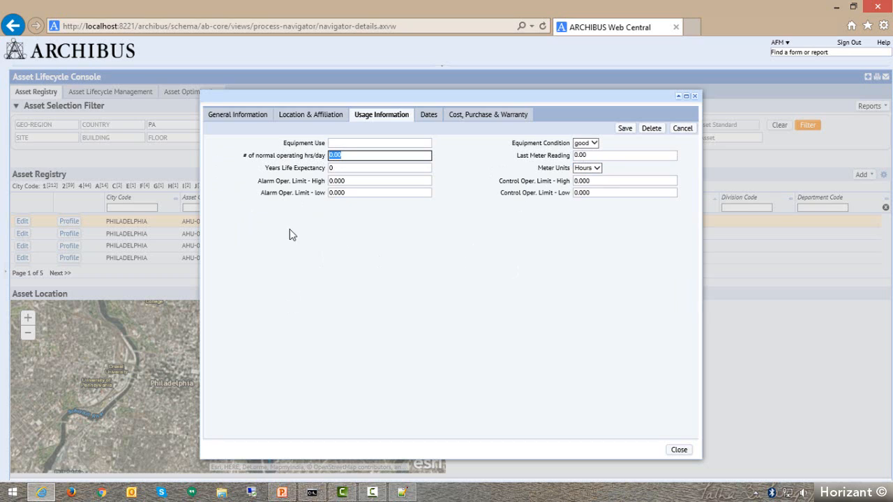
key("Tab")
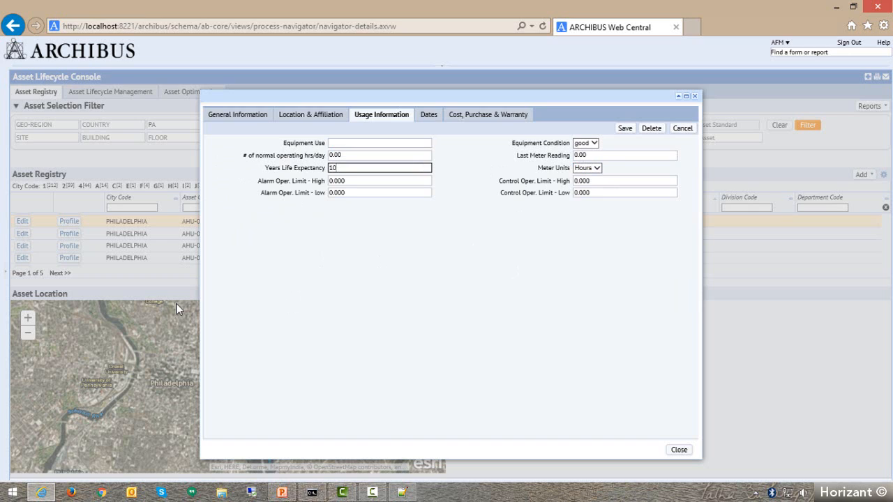
type("10")
left_click(509, 273)
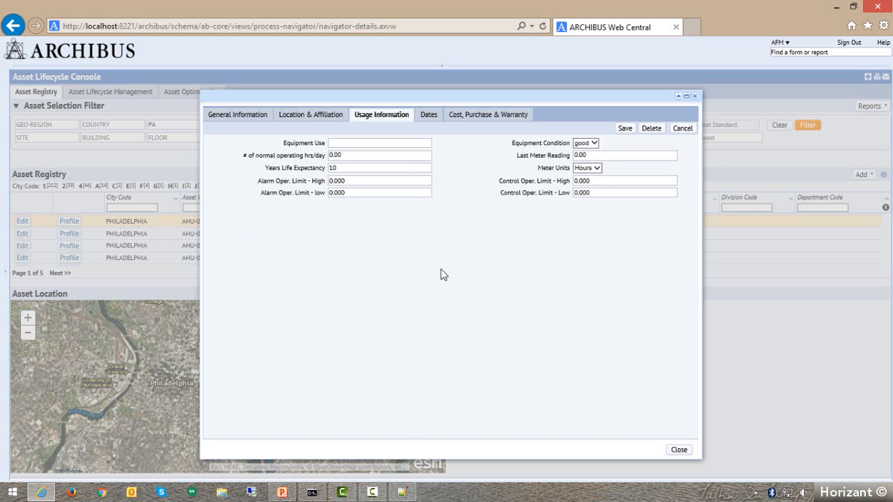
Review the manufacture, install, in-service, repair, storage, meter reading, salvage and sale date fields, and open the cost, purchase and warranty details.
left_click(430, 117)
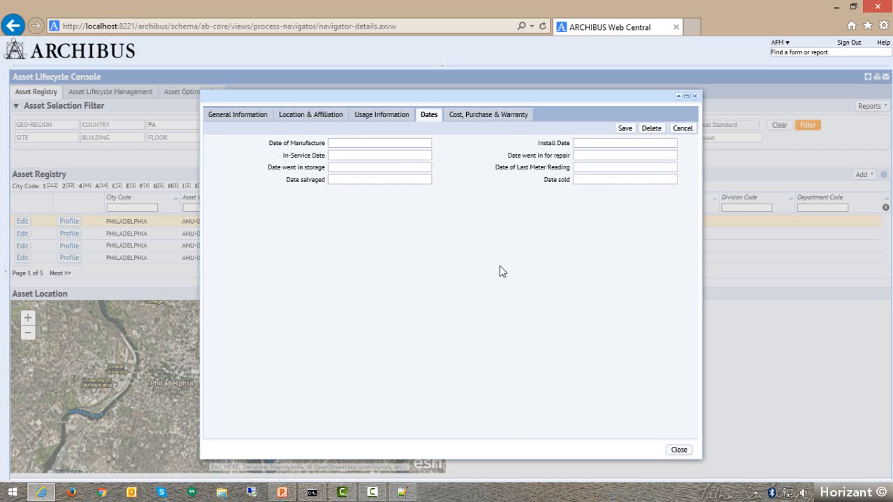
left_click(335, 143)
left_click(584, 145)
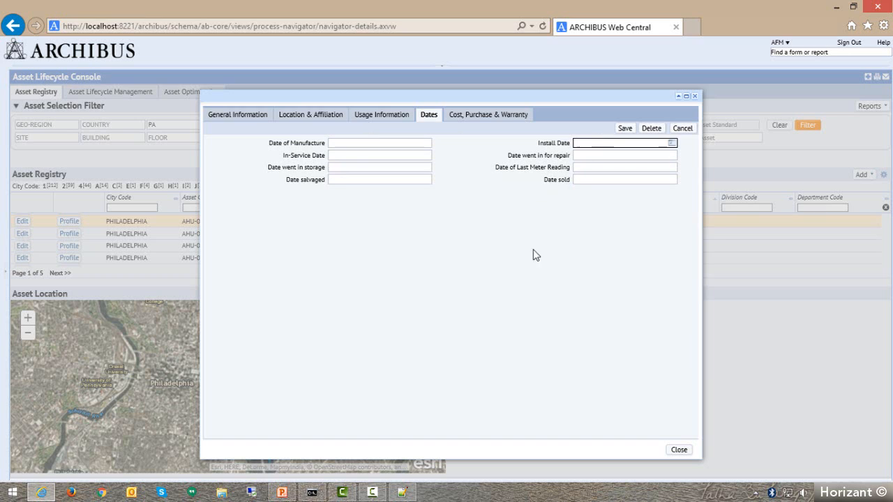
left_click(390, 154)
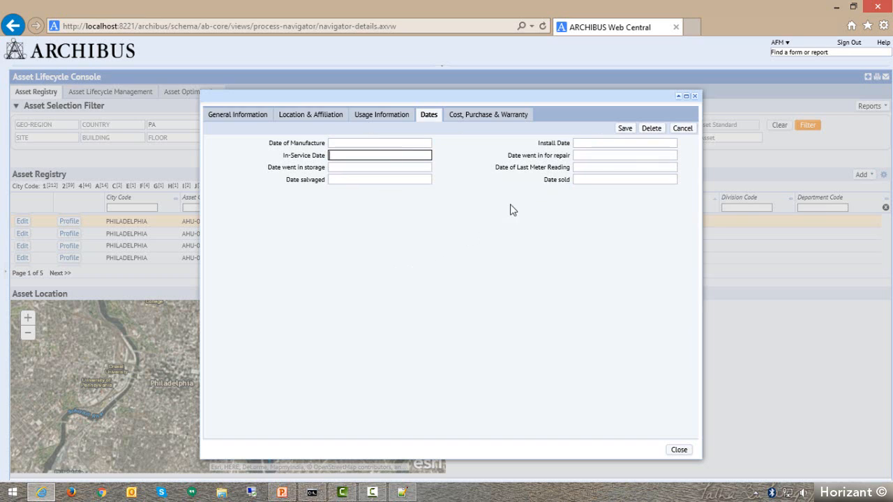
left_click(670, 143)
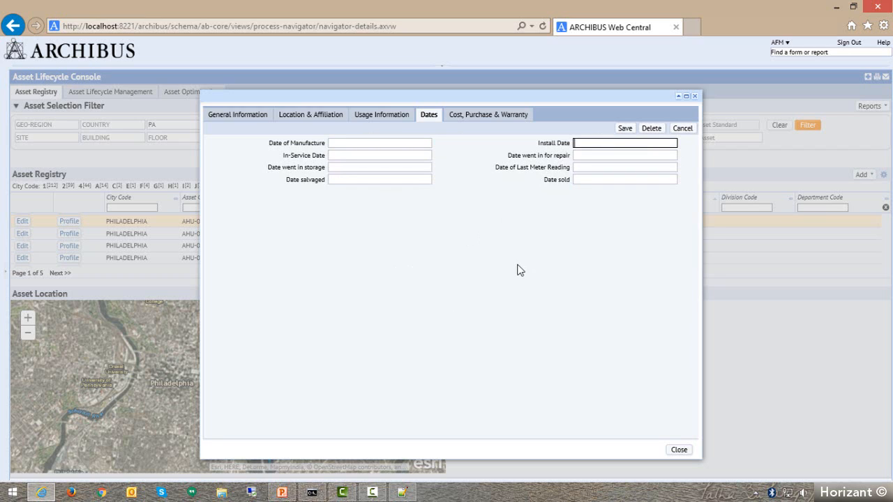
left_click(351, 156)
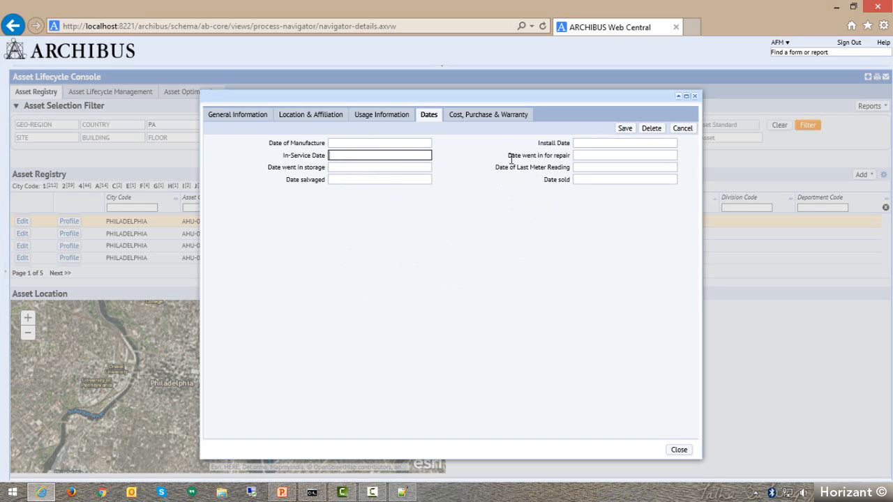
left_click_drag(510, 156, 671, 155)
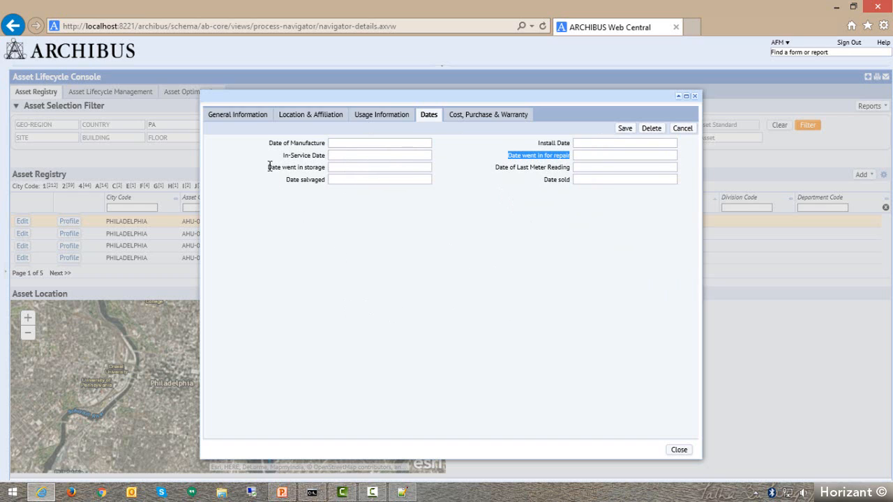
left_click_drag(269, 168, 325, 168)
left_click(497, 169)
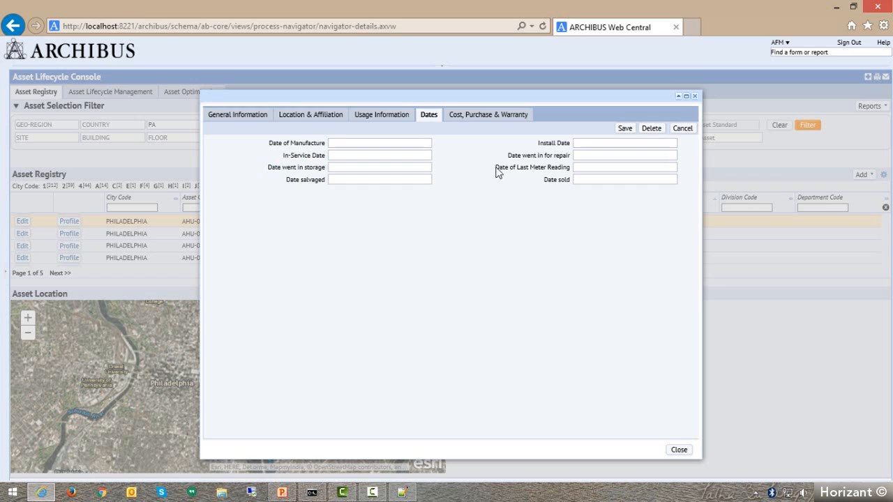
left_click_drag(496, 168, 586, 169)
left_click_drag(289, 180, 325, 180)
left_click_drag(542, 180, 590, 179)
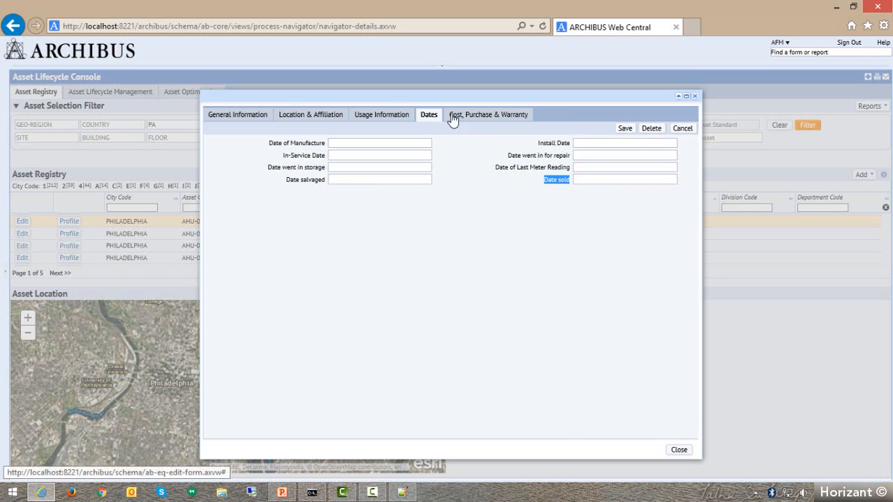
left_click(489, 117)
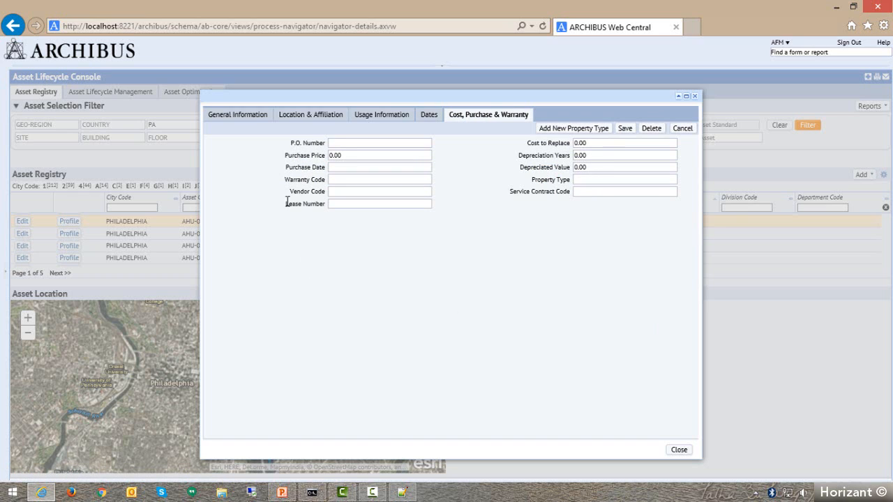
left_click(340, 142)
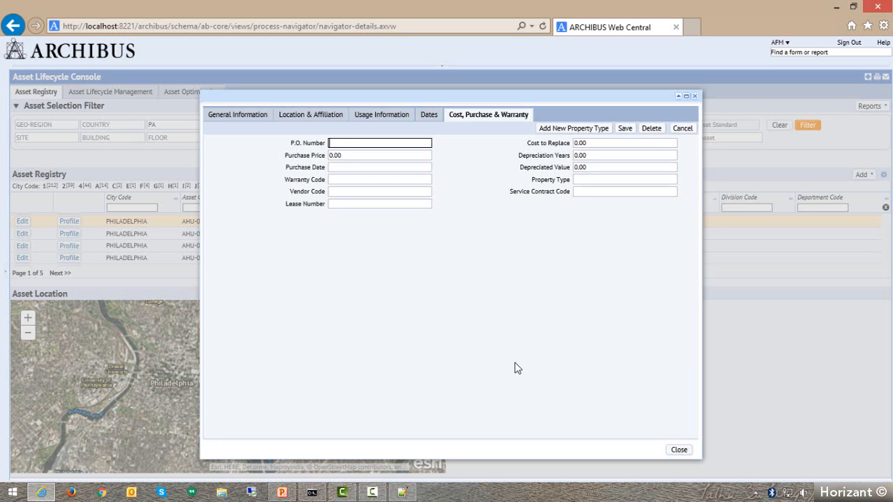
type("f435rf4")
left_click_drag(353, 143, 255, 149)
key("BackSpace")
Review the purchase price, purchase date, cost to replace, depreciation years and depreciated value fields.
left_click(351, 155)
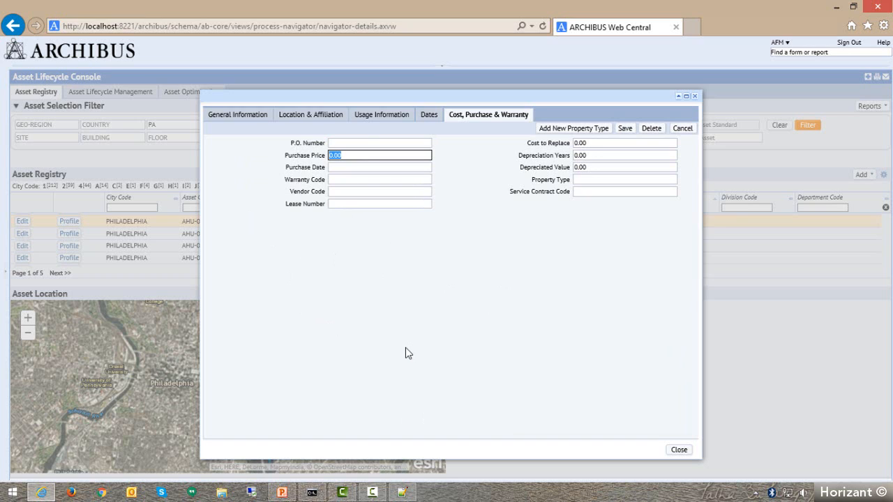
left_click(341, 167)
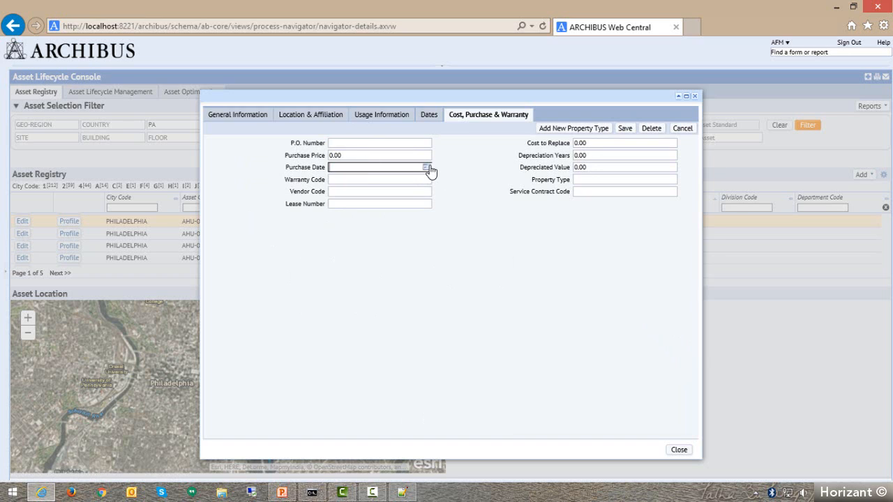
left_click(592, 141)
left_click_drag(591, 142, 551, 147)
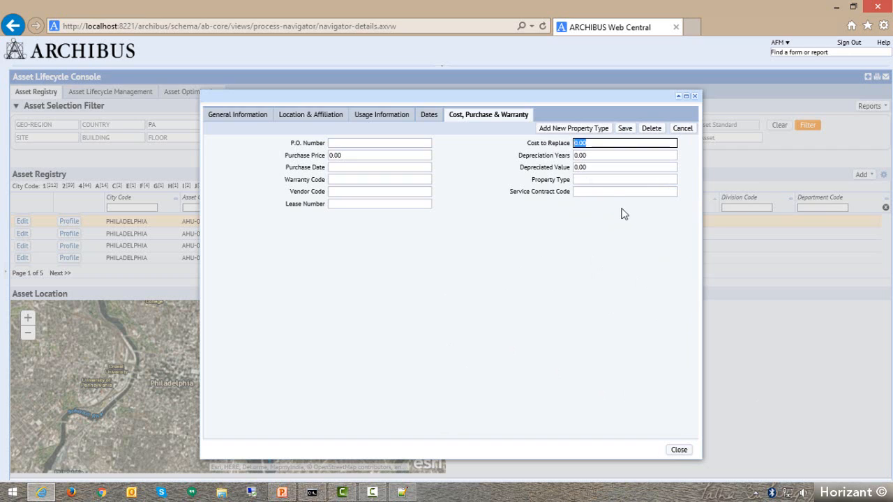
left_click(596, 155)
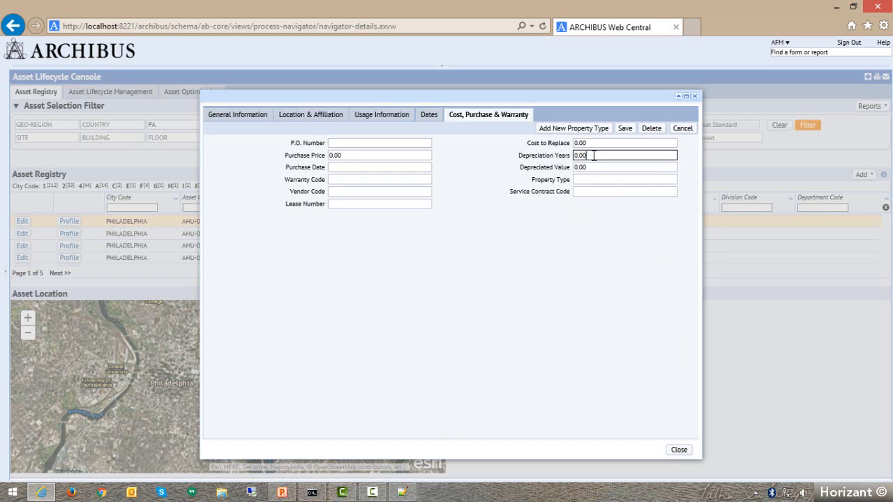
left_click(572, 168)
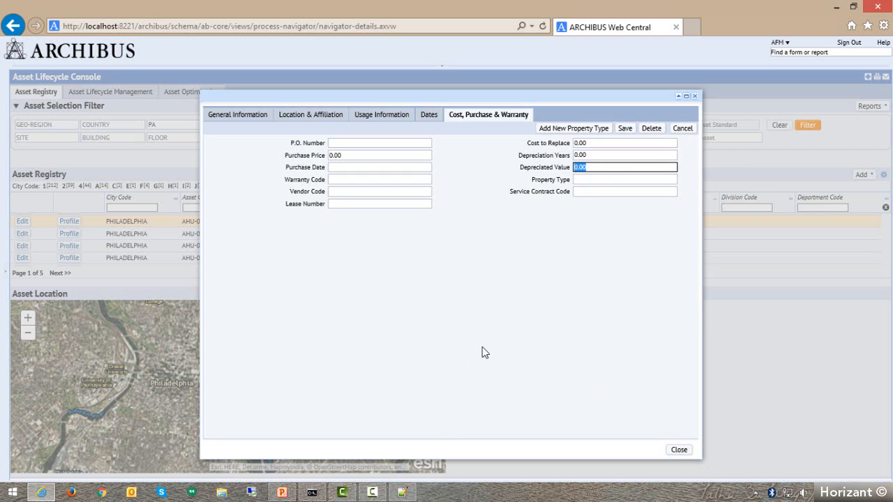
left_click(565, 158)
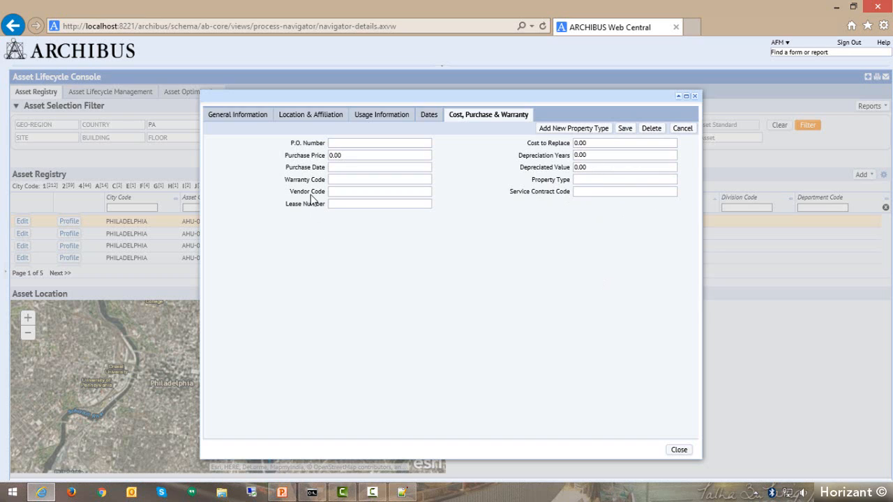
Assign warranty code 1000 from the vendor ACME Equipment to the asset.
left_click_drag(289, 181, 427, 180)
left_click(423, 180)
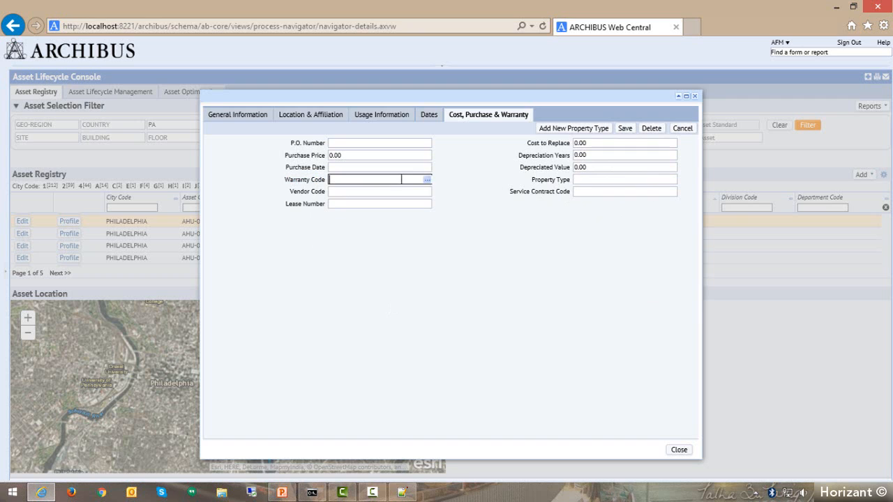
left_click(426, 180)
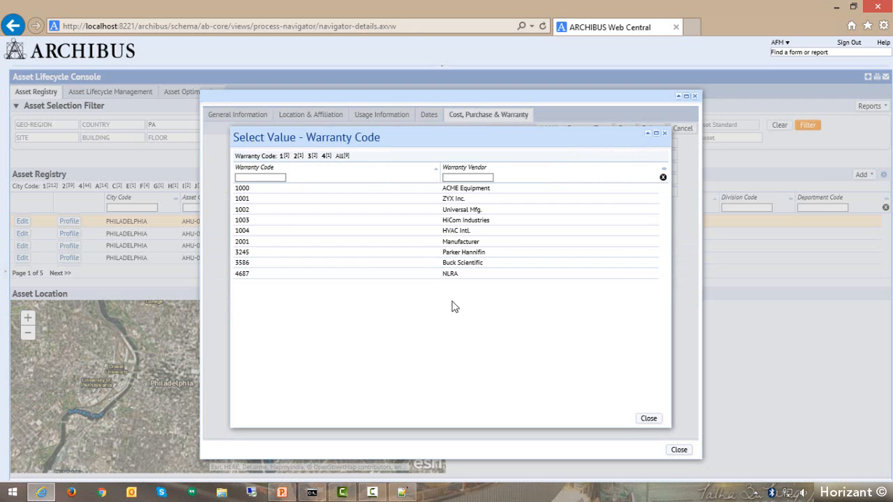
left_click(243, 189)
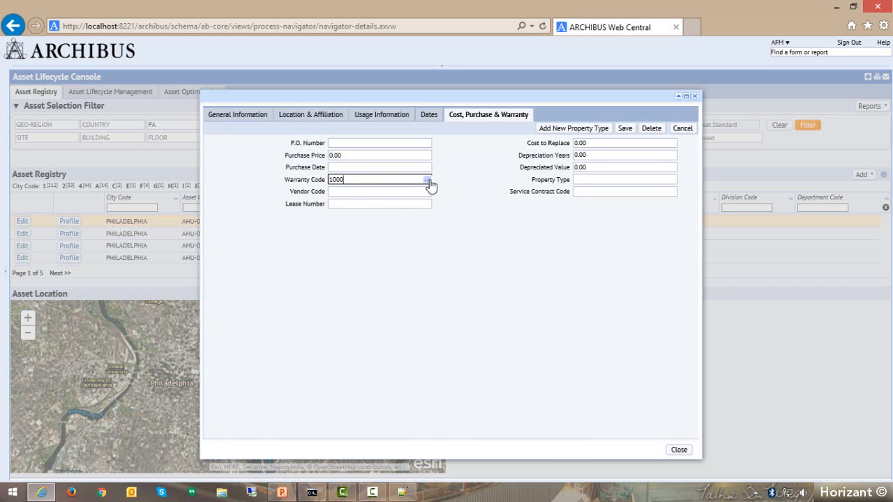
Check the available warranty codes and their vendors again, keeping code 1000.
left_click(426, 181)
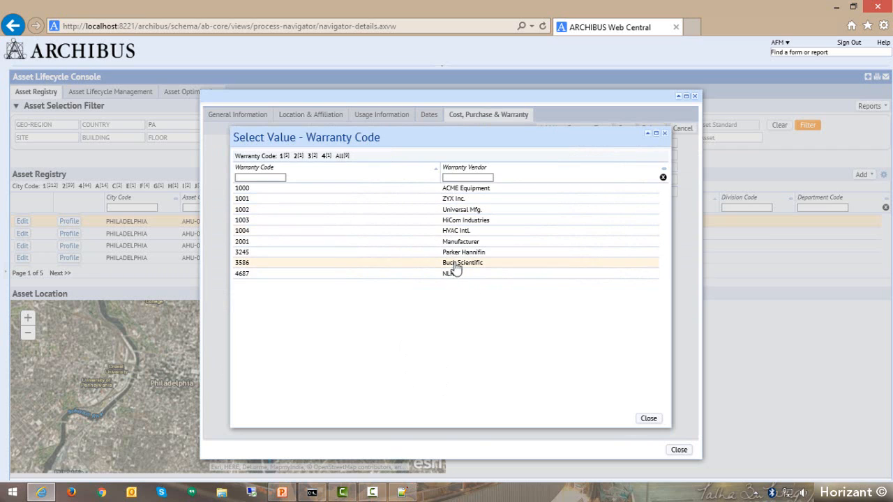
left_click(652, 419)
left_click(426, 180)
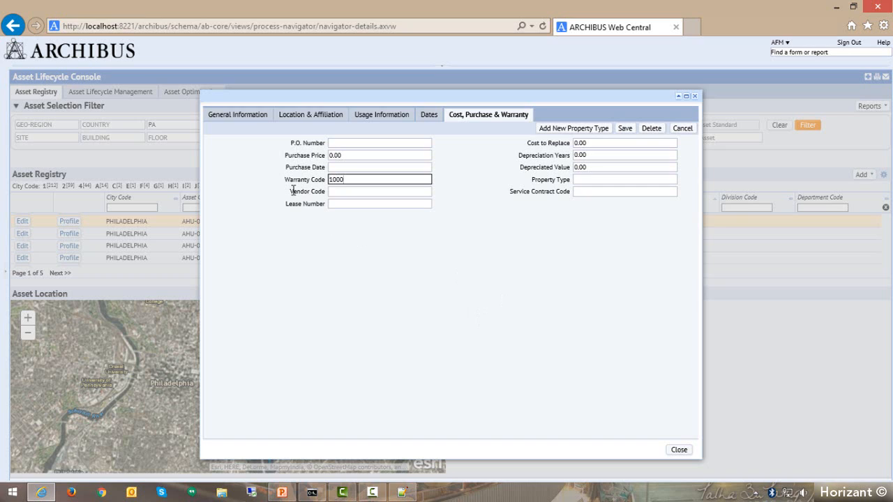
Assign the vendor code CCC WHOLESALE to the asset.
left_click_drag(293, 190, 360, 202)
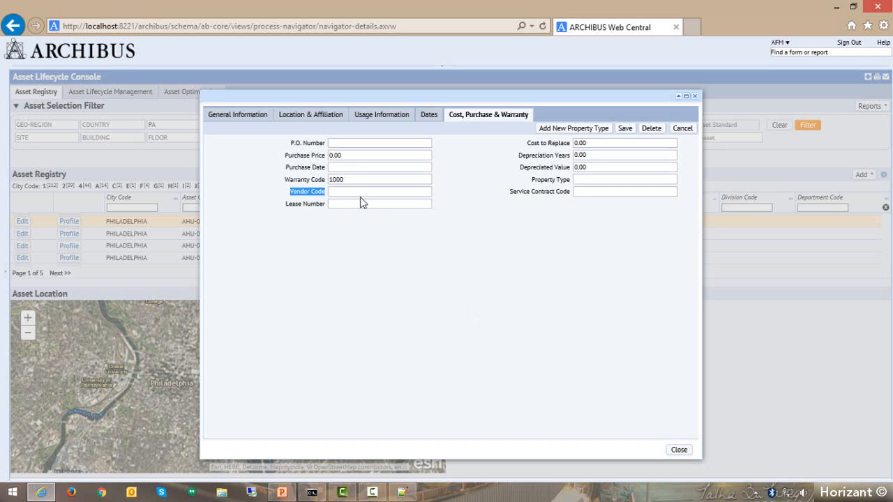
left_click(428, 194)
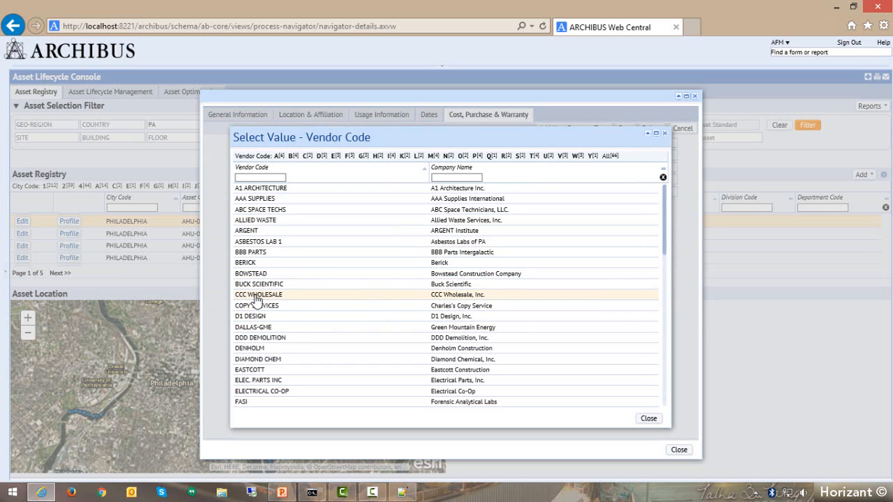
left_click(256, 296)
left_click(393, 193)
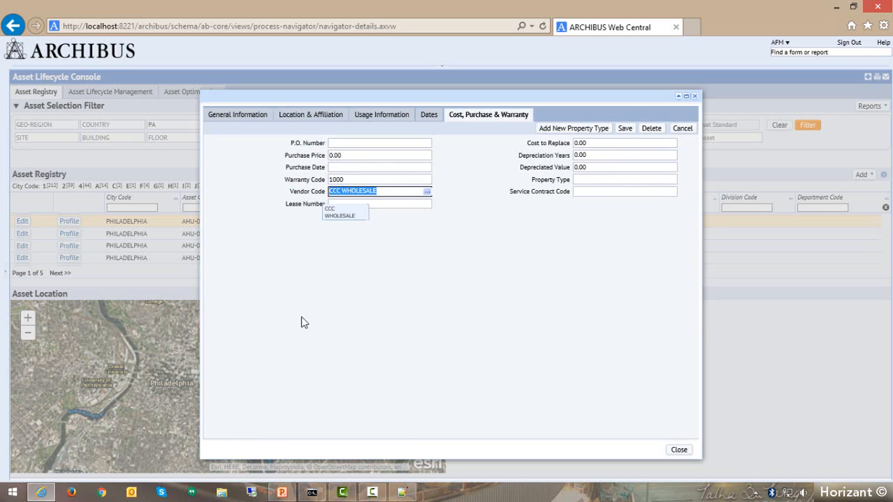
Assign lease number 100, the administrative computer equipment lease, to the asset.
left_click_drag(287, 207, 331, 205)
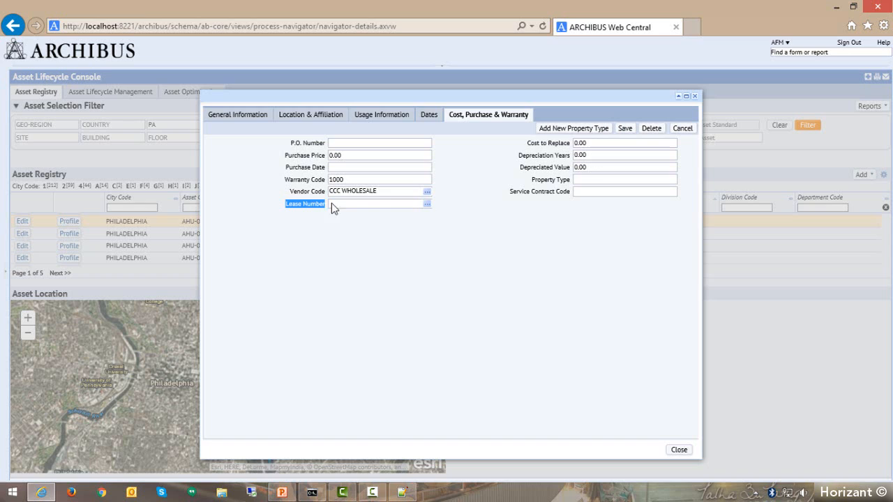
left_click(385, 208)
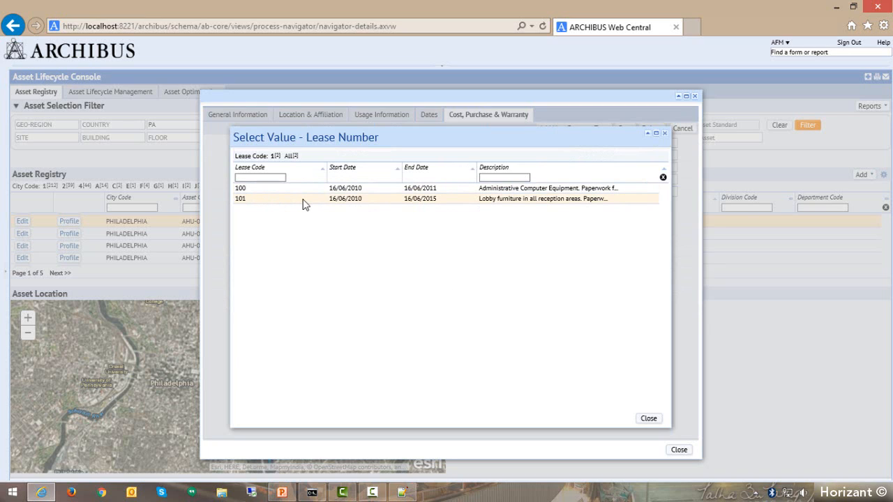
left_click(241, 191)
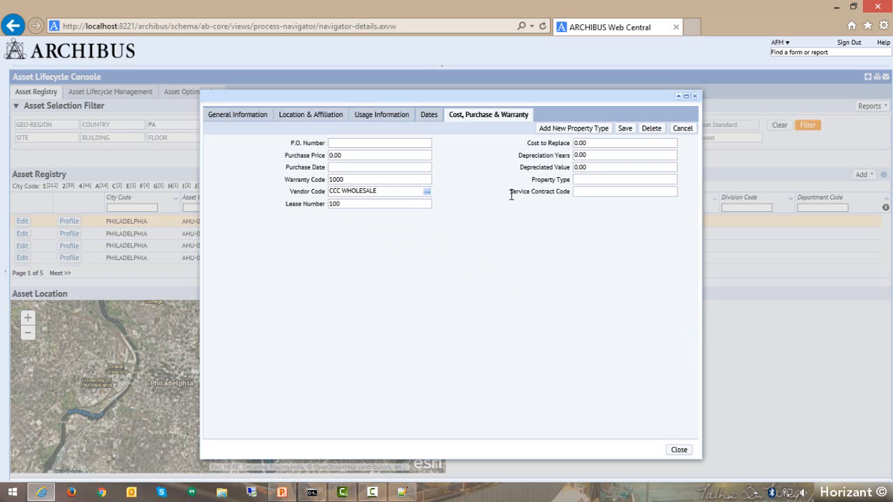
Assign the service contract code ACME 0001, covering service of all plant #1 equipment, to the asset.
left_click_drag(511, 196, 574, 191)
left_click(610, 193)
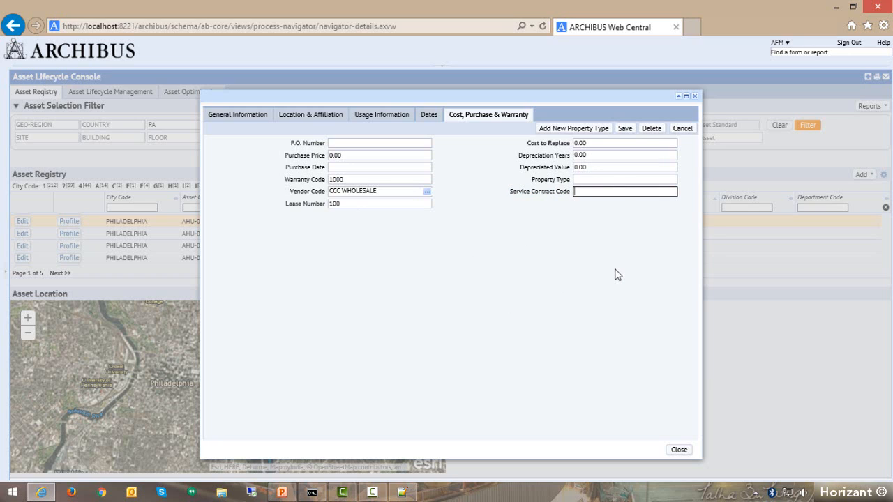
left_click(672, 193)
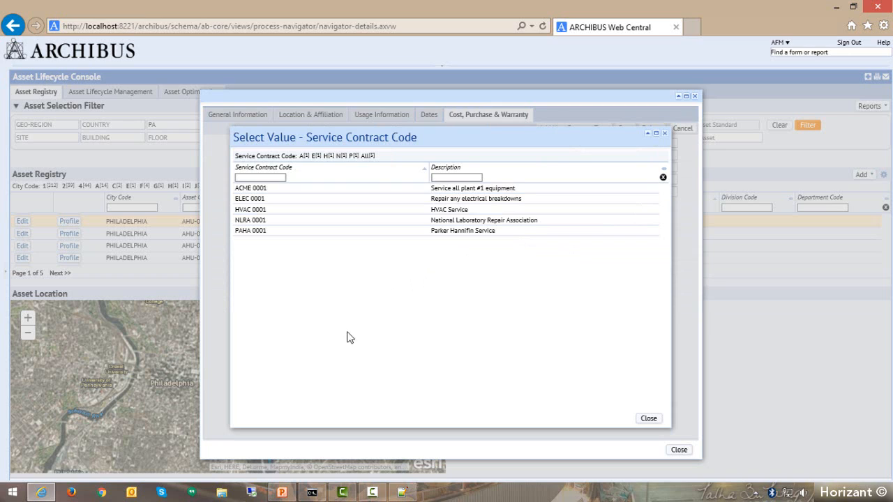
left_click(260, 193)
left_click(612, 191)
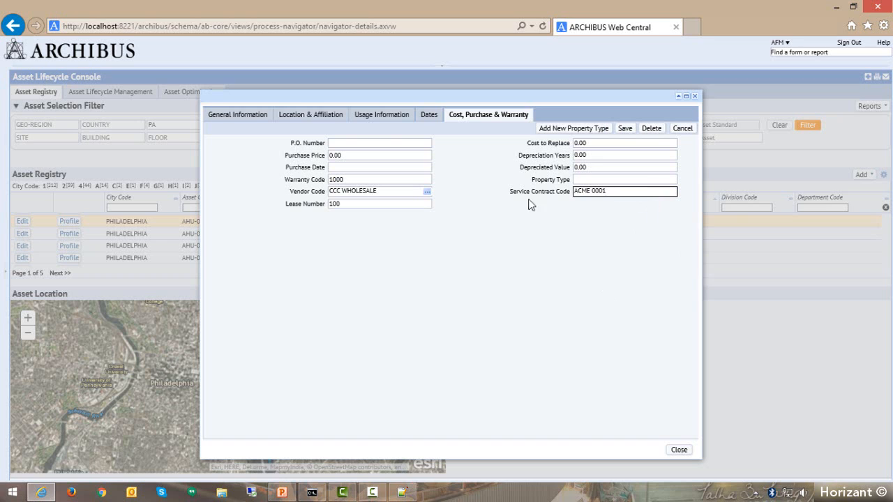
Look through the asset's general, location, usage, dates and cost sections again and close the record without saving.
left_click(217, 116)
left_click(335, 116)
left_click(391, 116)
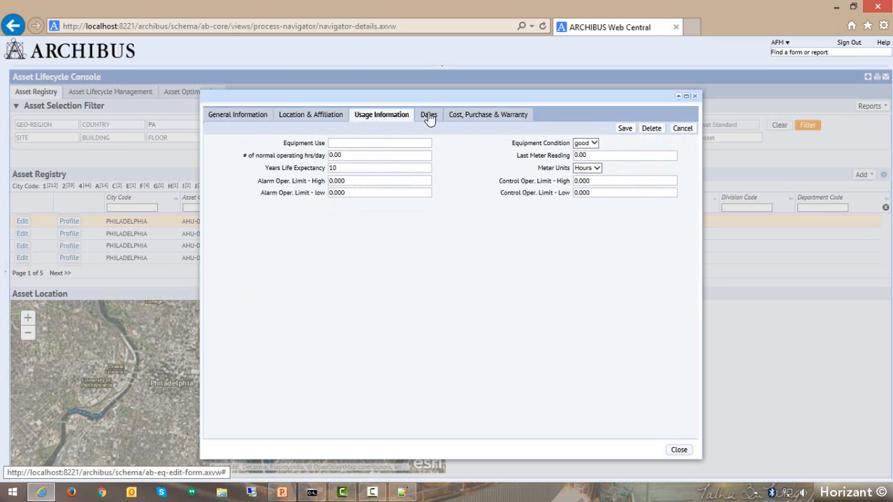
left_click(429, 116)
left_click(473, 116)
left_click(230, 116)
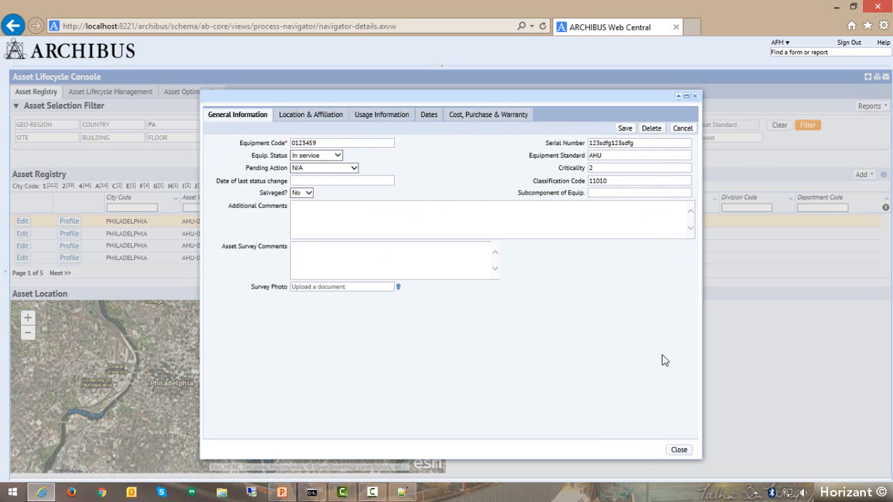
left_click(679, 450)
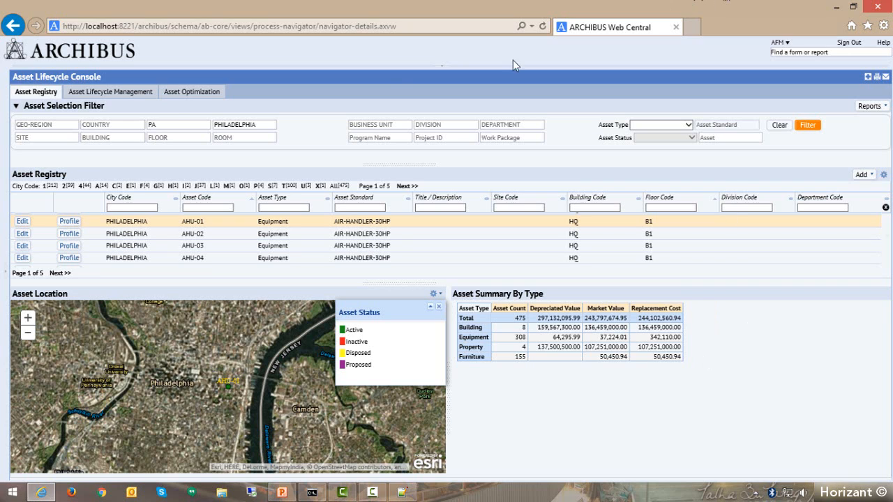
Switch to Asset Lifecycle Management and list the assets of the EASTERN region under AMER and USA.
left_click(863, 175)
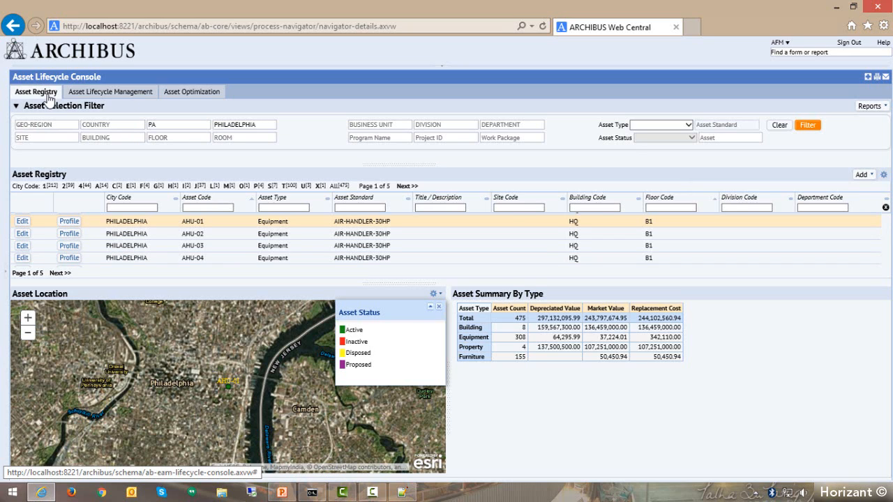
left_click(96, 93)
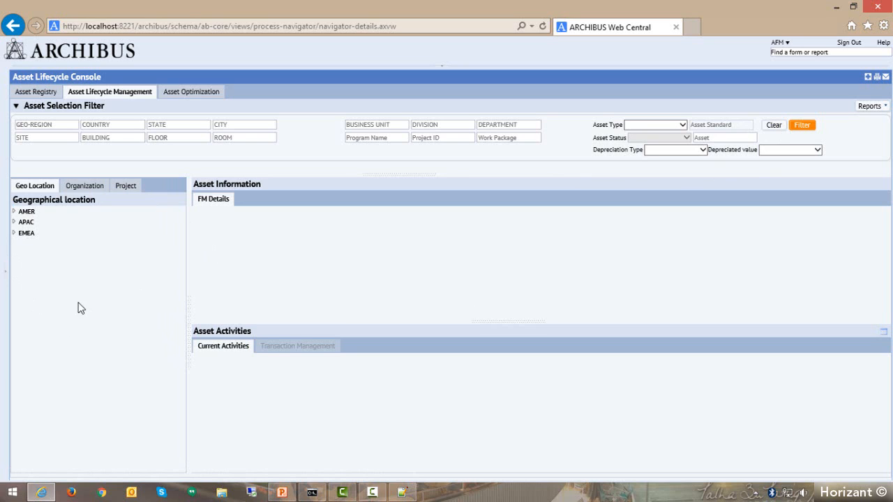
left_click(15, 212)
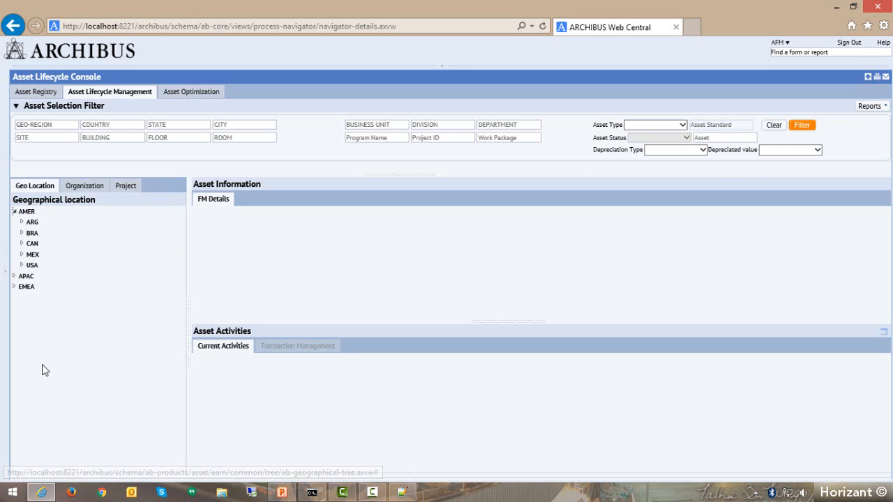
left_click(22, 266)
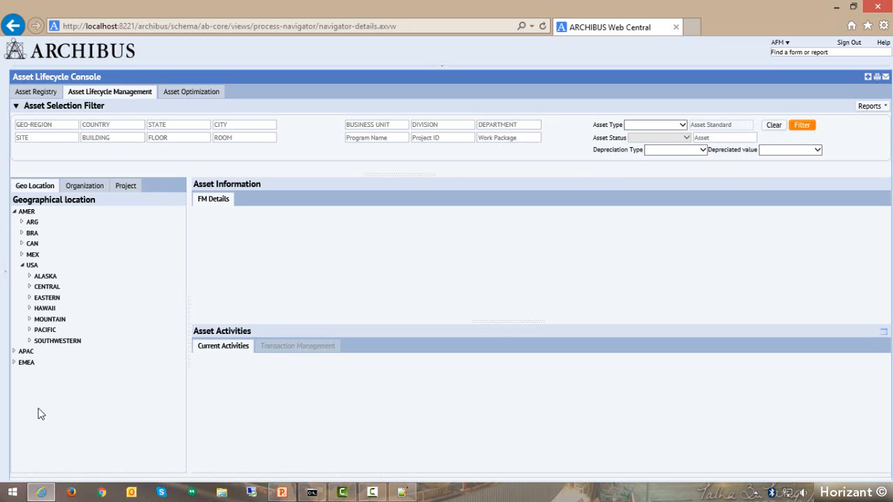
left_click(30, 299)
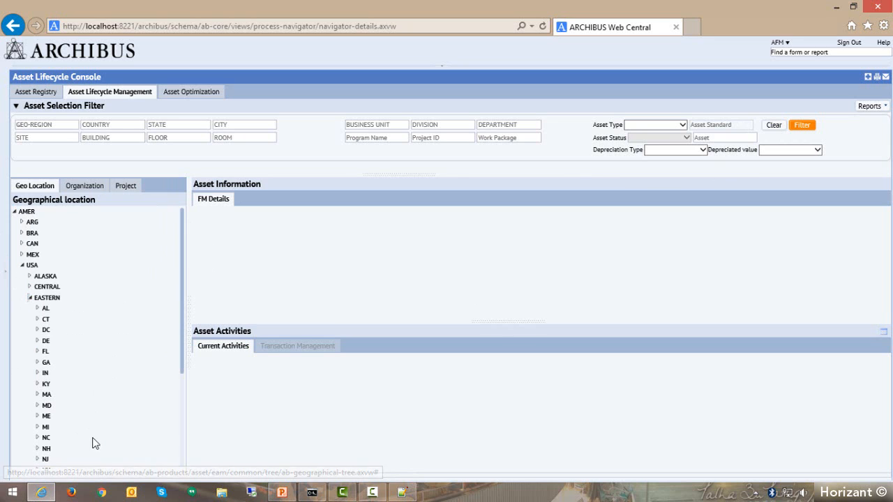
scroll(45, 410, "down", 1)
scroll(46, 410, "down", 2)
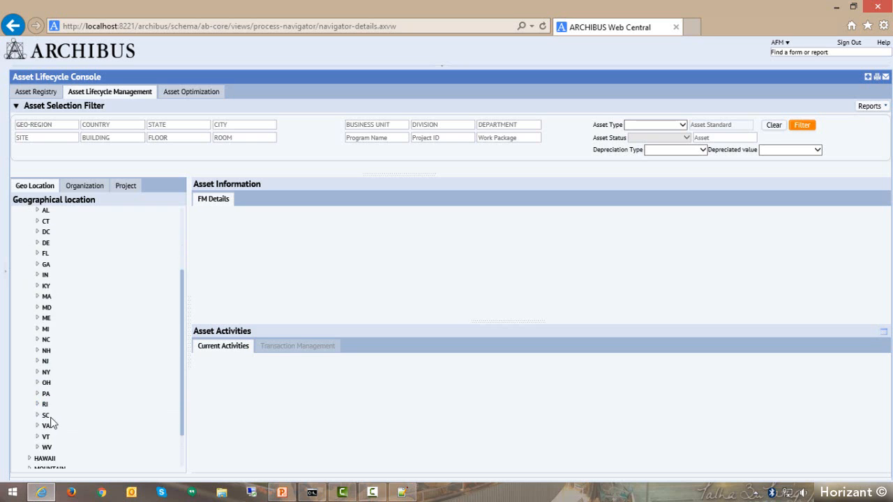
scroll(50, 367, "up", 4)
left_click(30, 298)
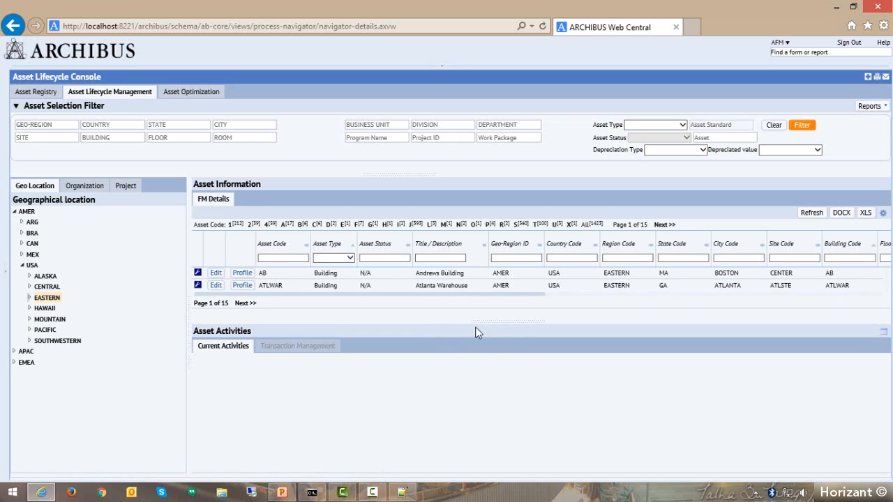
Enlarge the asset information list and examine all its columns, from asset code through to sub-component.
left_click_drag(476, 329, 475, 380)
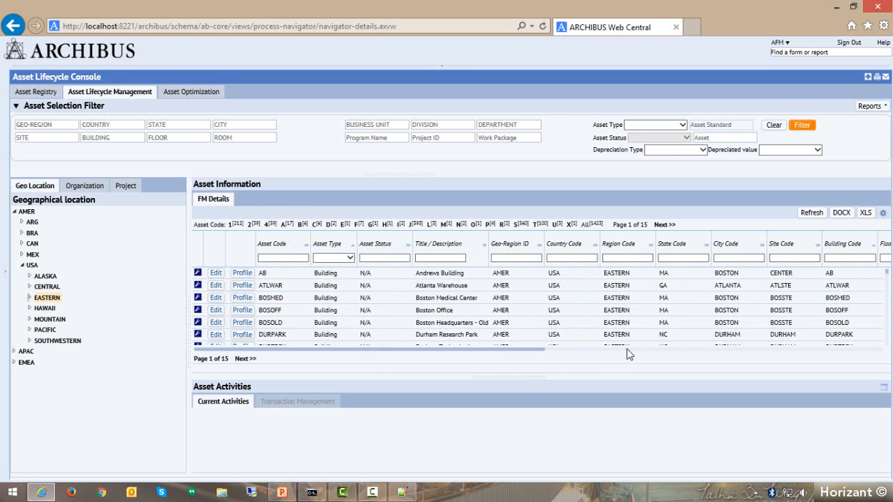
left_click_drag(427, 349, 792, 352)
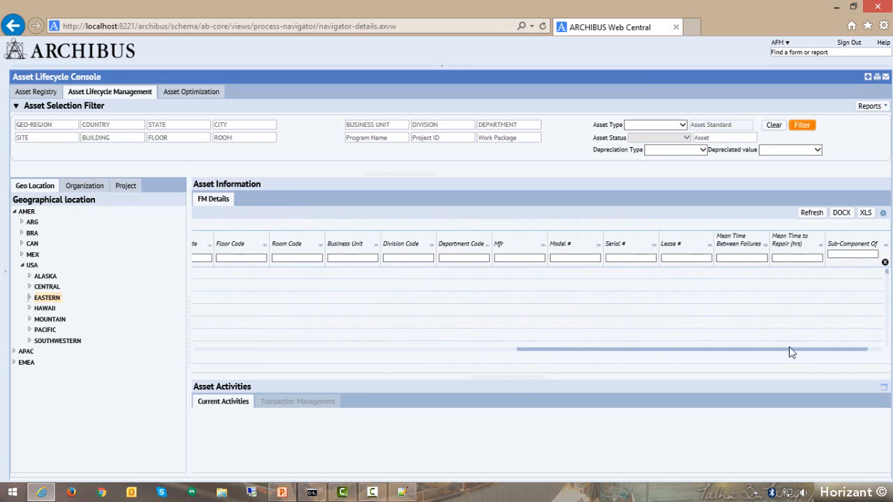
left_click_drag(712, 352, 342, 347)
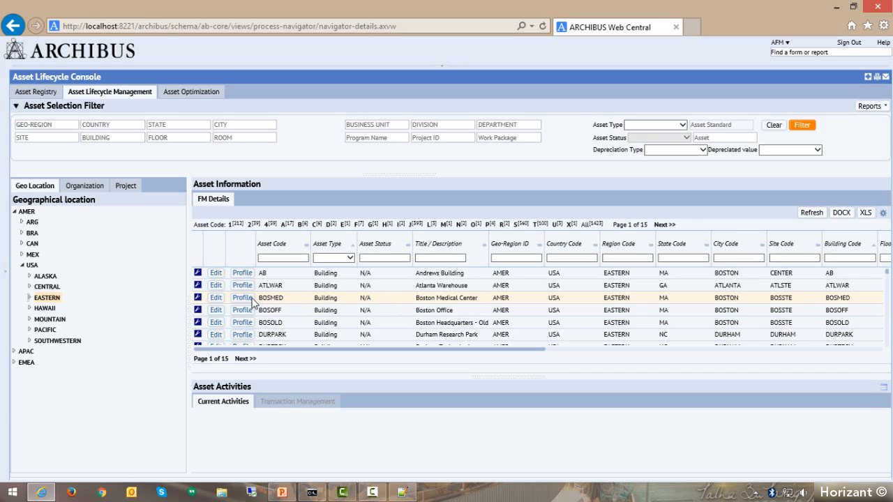
Check the action choices and the editable building details for Boston Medical Center, leaving both without changes.
left_click(197, 299)
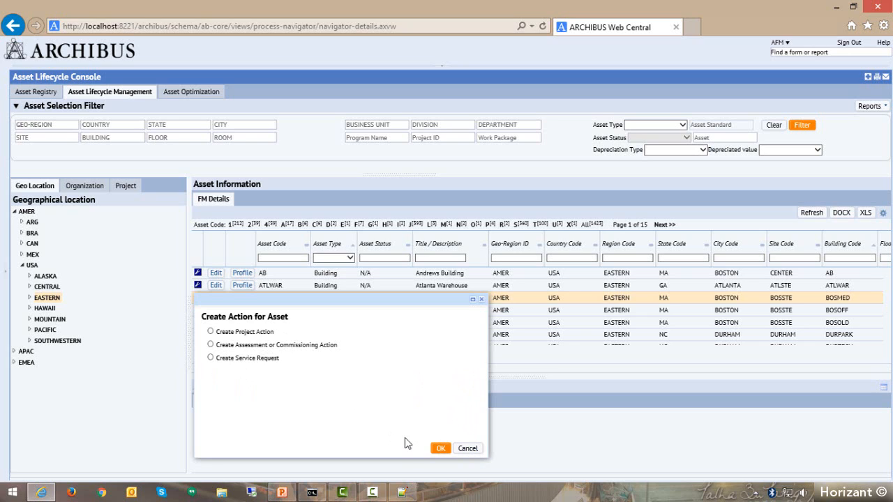
left_click(468, 449)
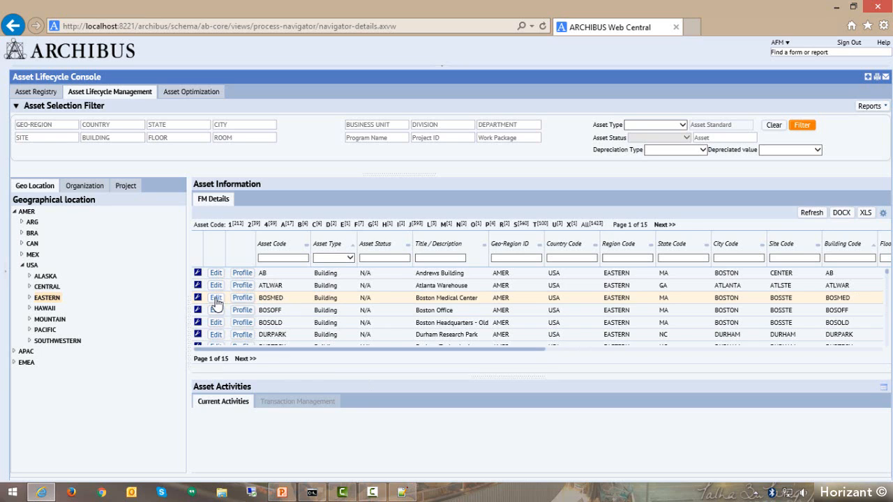
left_click(216, 299)
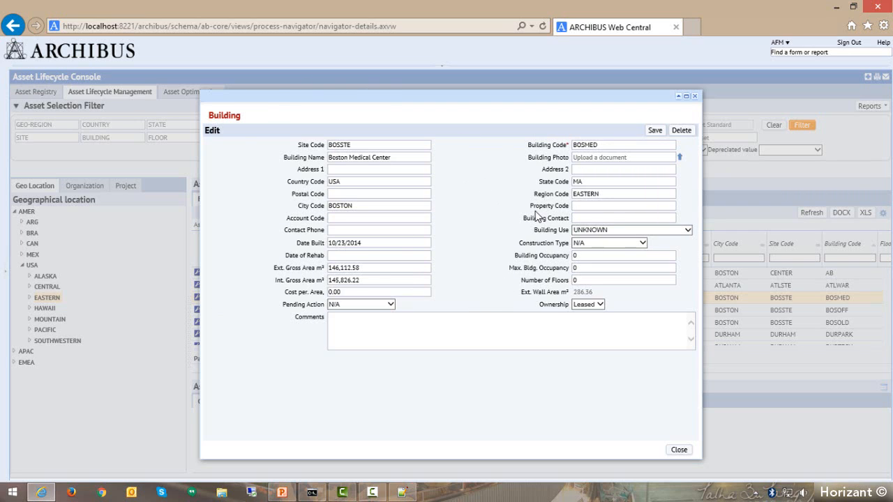
left_click(678, 449)
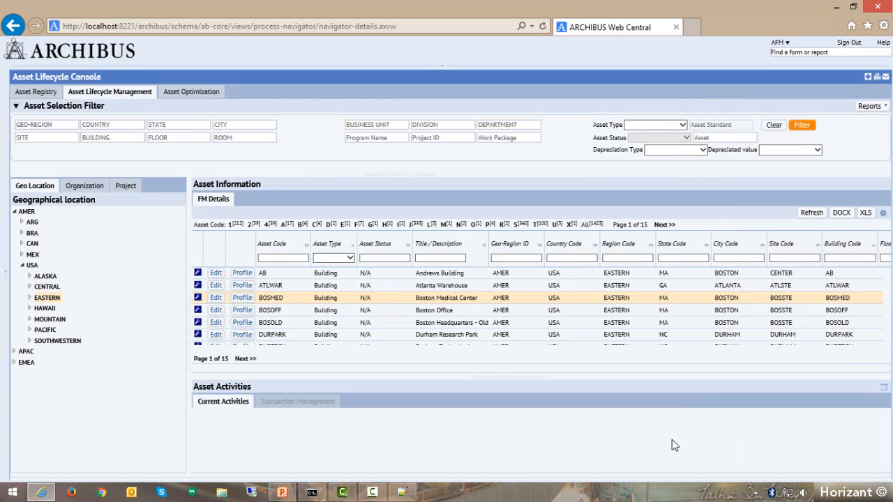
View the building profiles of Boston Medical Center and Boston Office, closing each one.
left_click(243, 298)
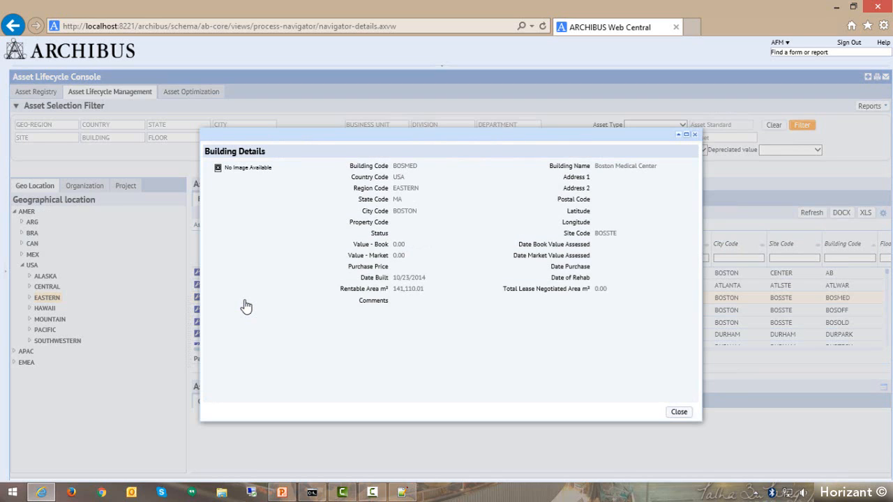
left_click(695, 135)
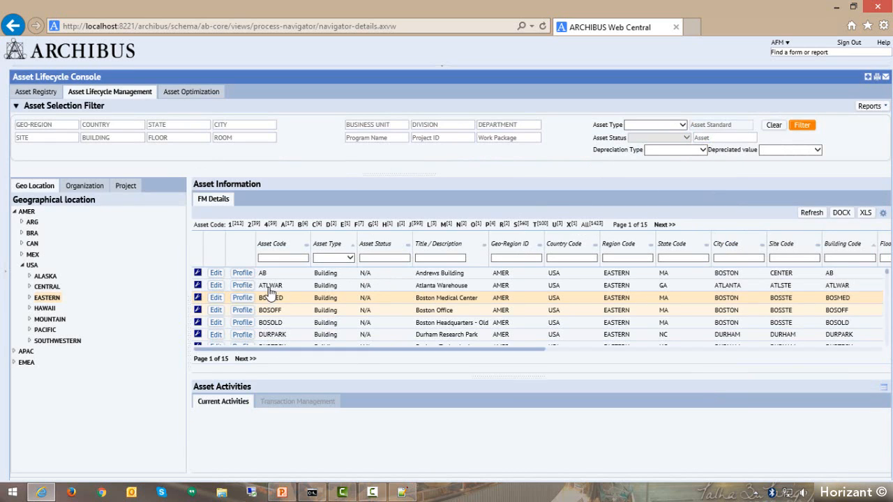
left_click(241, 310)
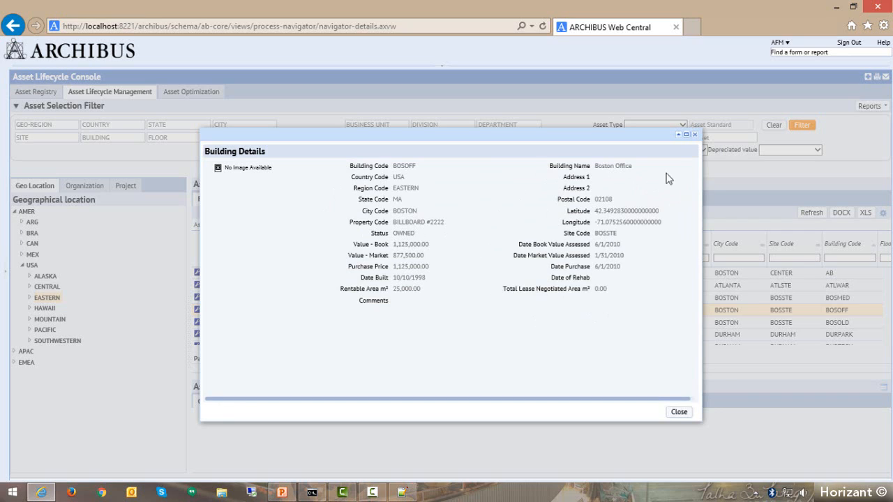
left_click(695, 136)
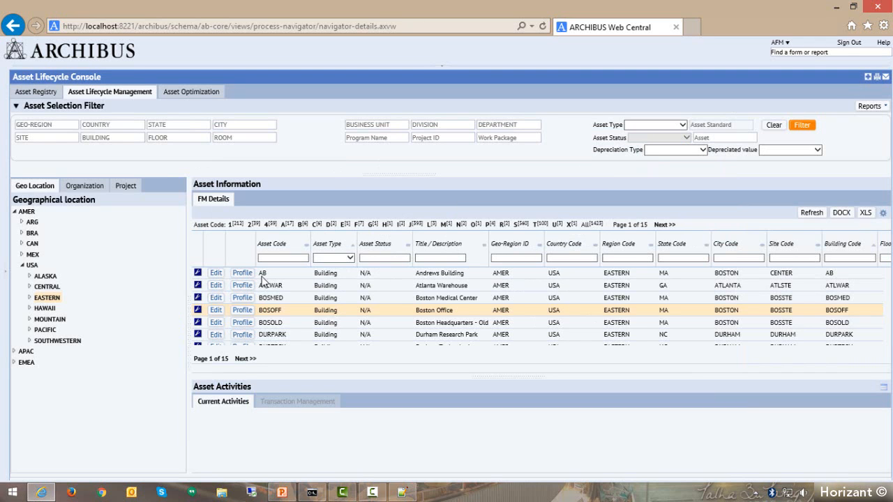
Display the current activities by transaction type for Boston Medical Center and enlarge the asset activities area.
left_click(269, 310)
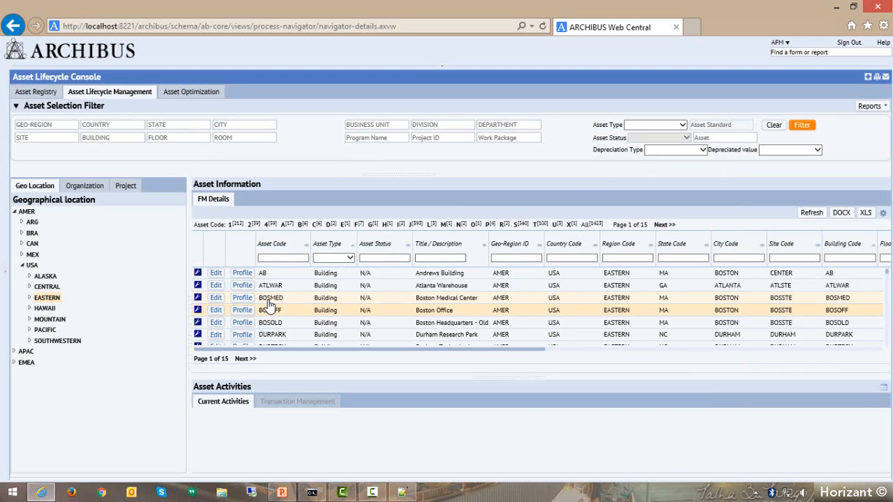
left_click(269, 301)
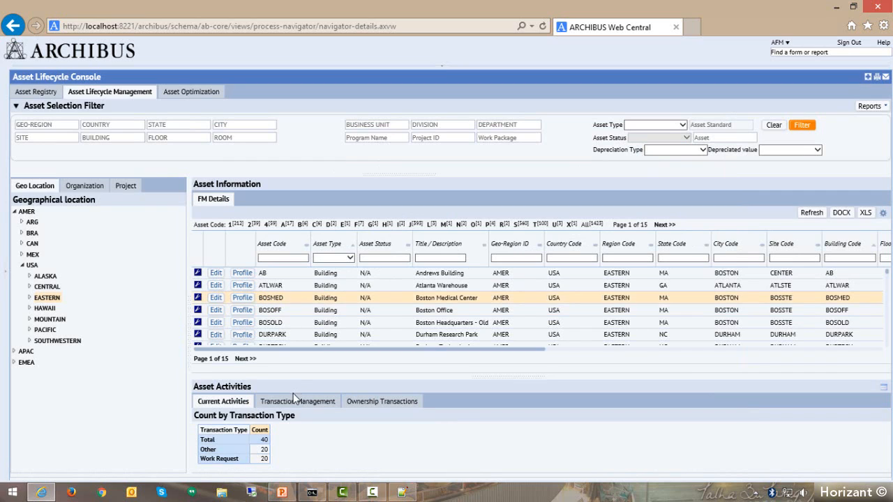
left_click_drag(472, 378, 468, 314)
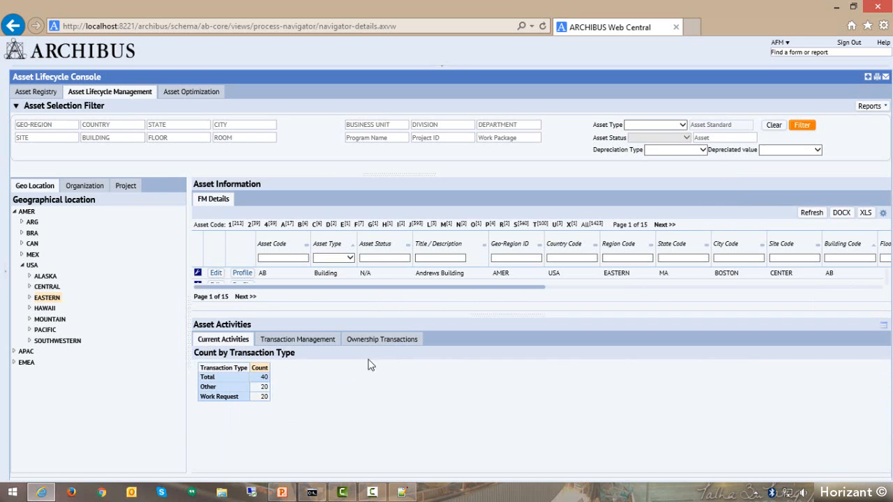
left_click_drag(517, 320, 516, 331)
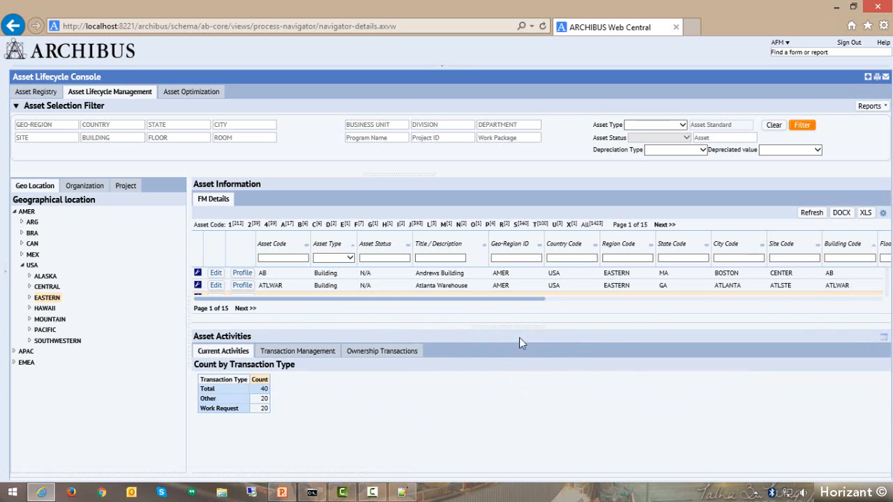
left_click_drag(522, 329, 522, 341)
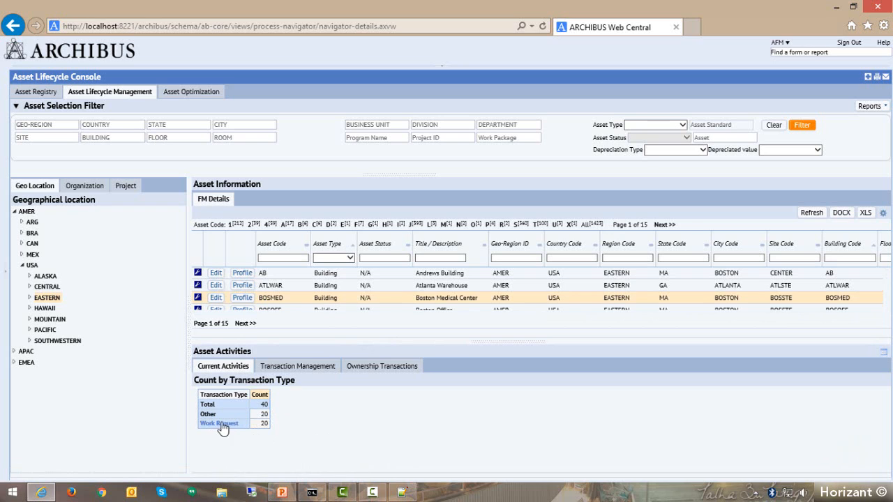
View the work requests and work orders counted for Boston Medical Center, close the list and display its transaction management.
left_click(265, 425)
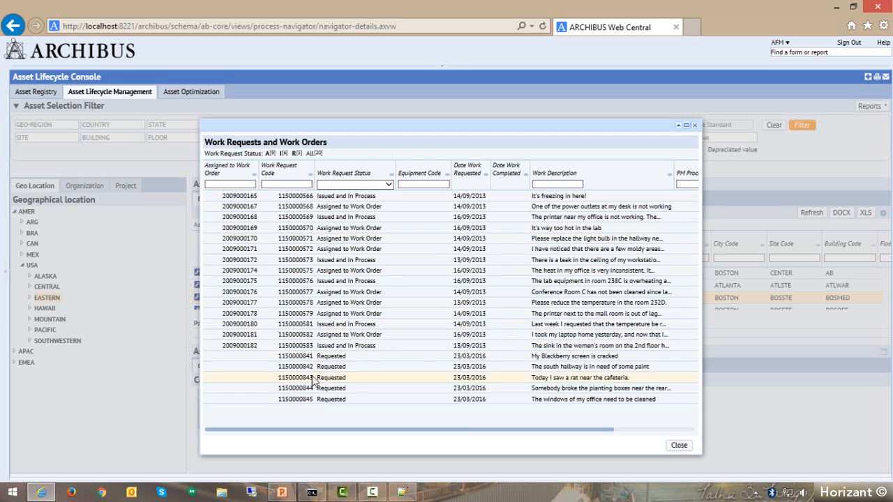
left_click(680, 446)
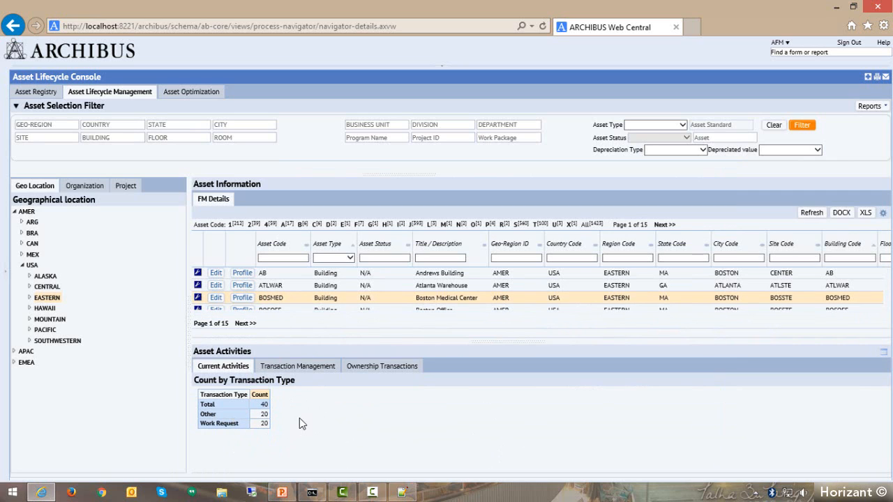
left_click(269, 372)
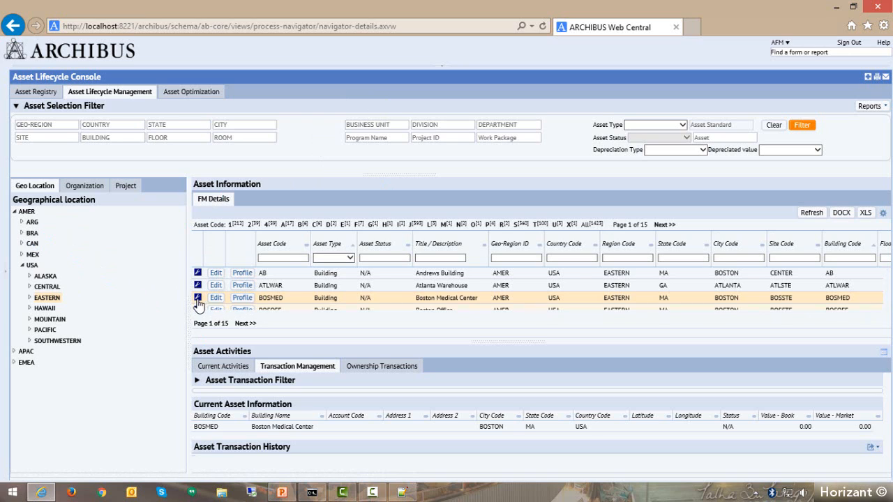
Hide the asset selection filter and the geographical location tree, and resize the asset information and asset activities areas.
left_click(386, 173)
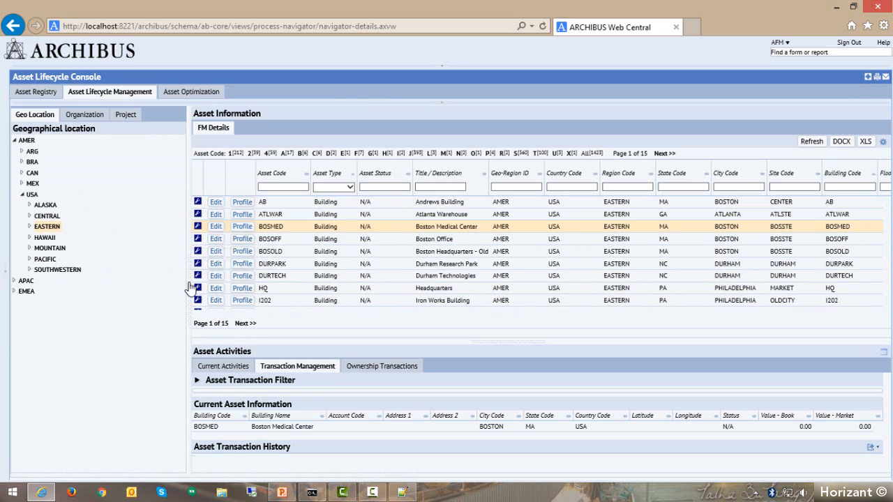
left_click(315, 383)
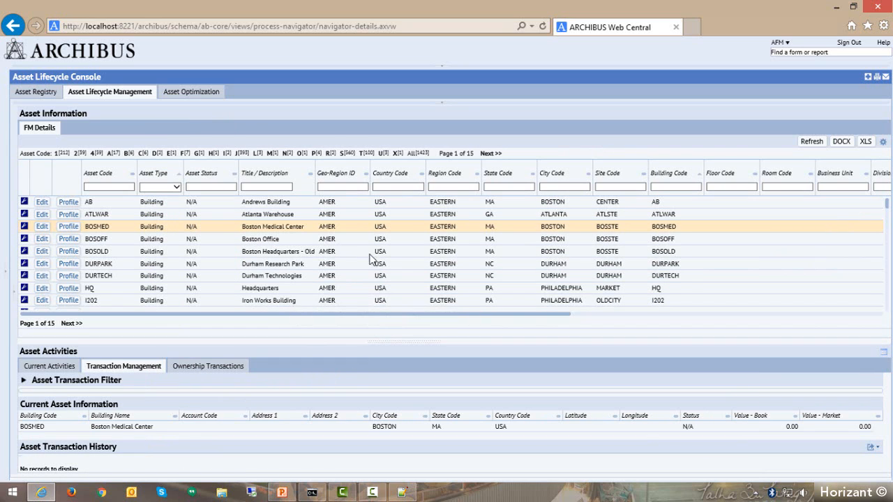
left_click_drag(369, 258, 302, 247)
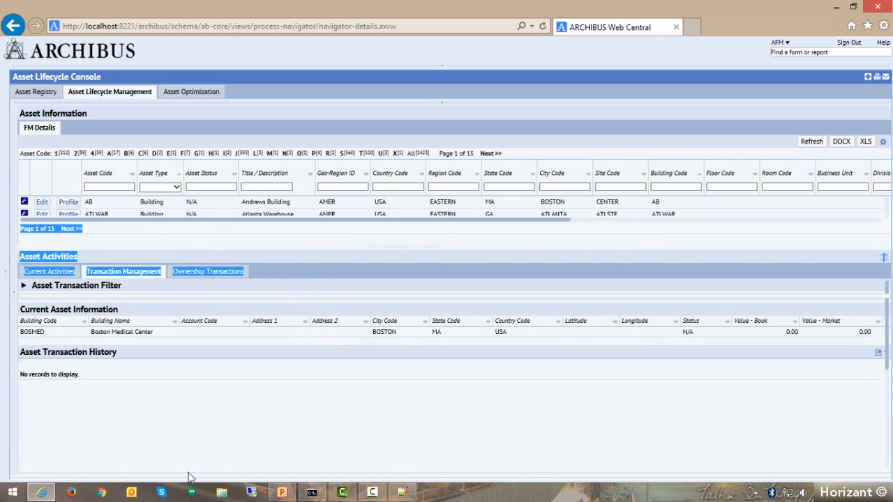
left_click(234, 419)
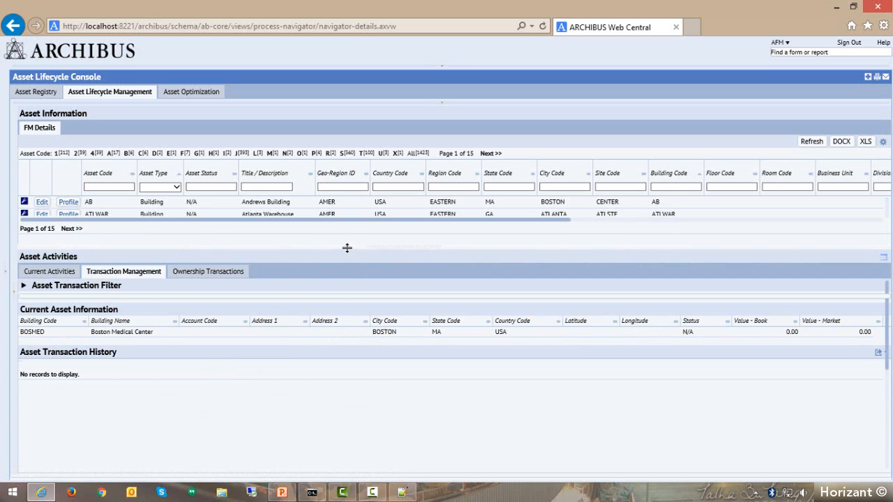
left_click_drag(347, 248, 340, 444)
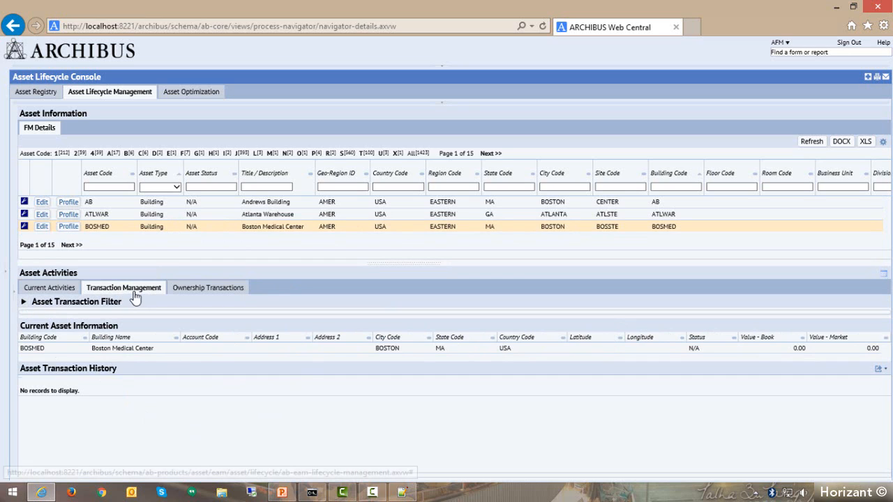
Examine the asset transaction filter and ownership transactions of Boston Medical Center, and return to its current activities.
left_click(24, 302)
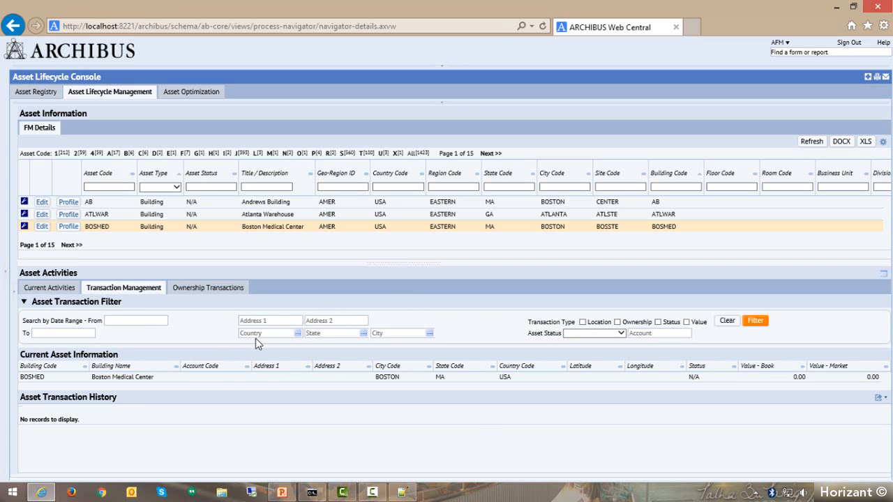
left_click(208, 289)
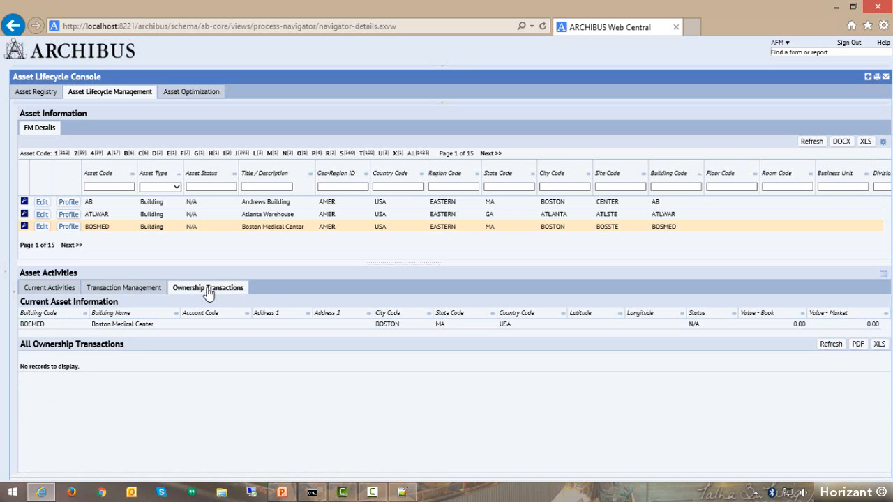
left_click_drag(28, 327, 38, 327)
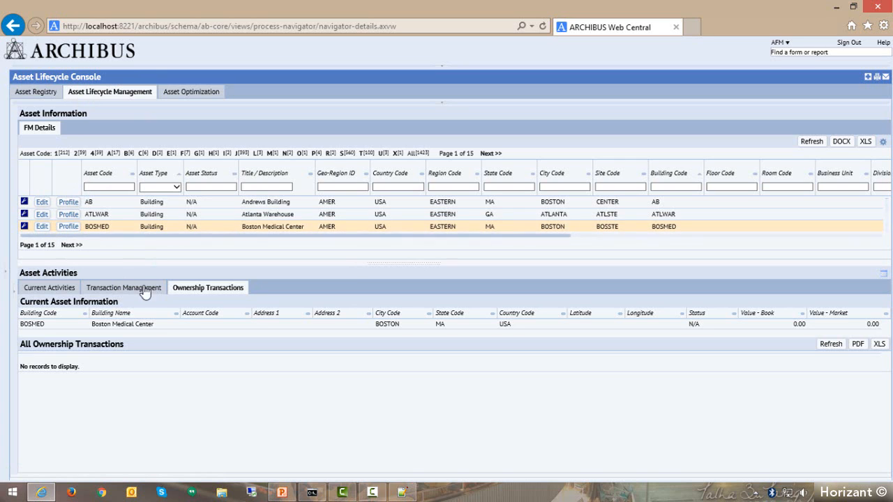
left_click(51, 291)
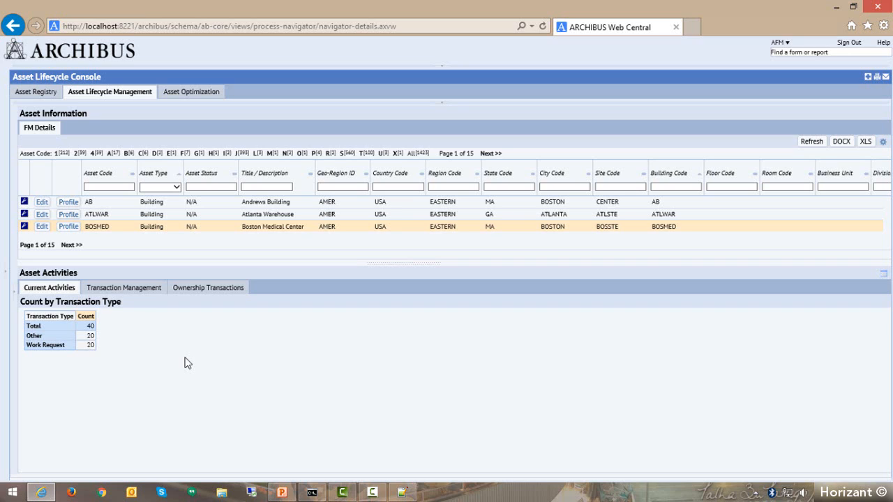
left_click(43, 226)
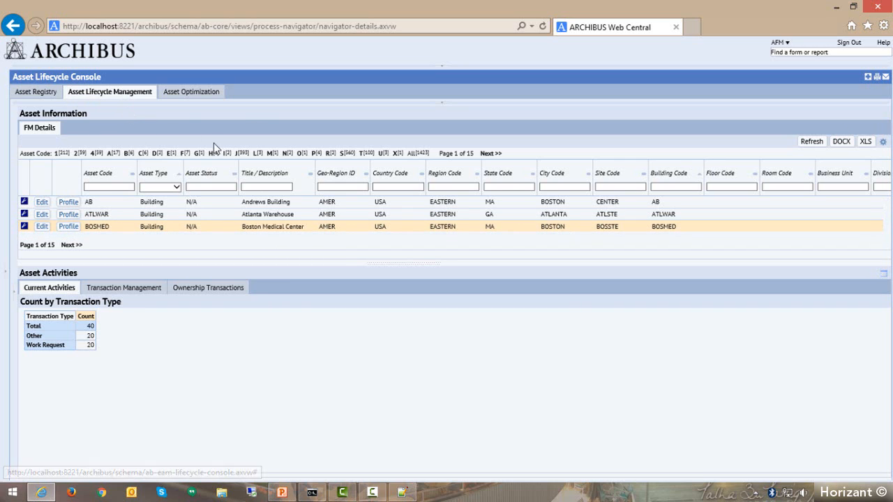
Display Asset Optimization and filter the assets by the city of Philadelphia, PA.
left_click(198, 95)
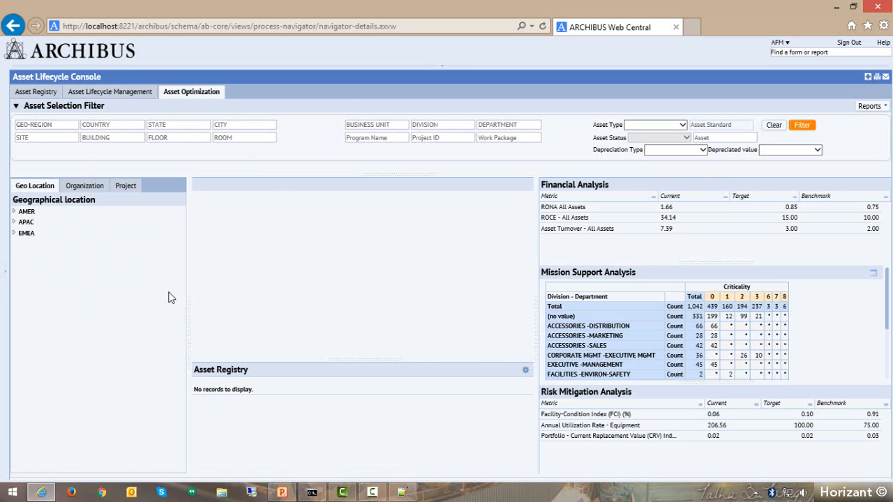
left_click(250, 123)
type("P")
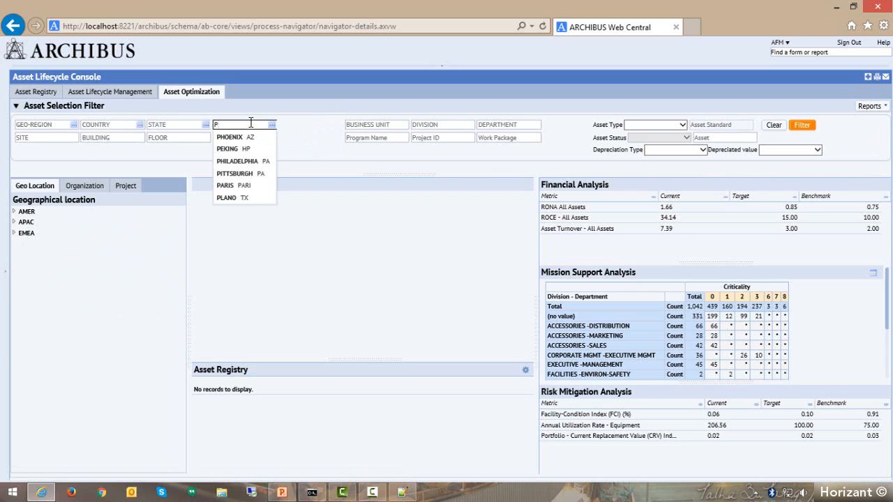
left_click(237, 161)
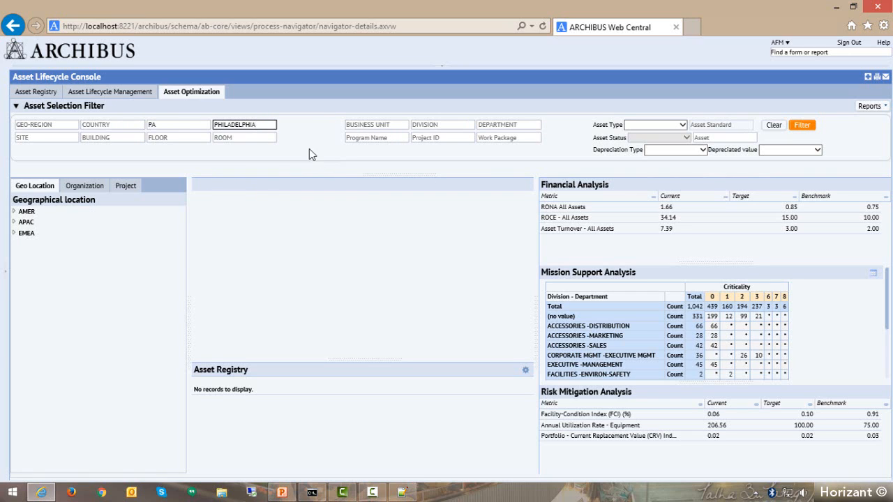
left_click(802, 126)
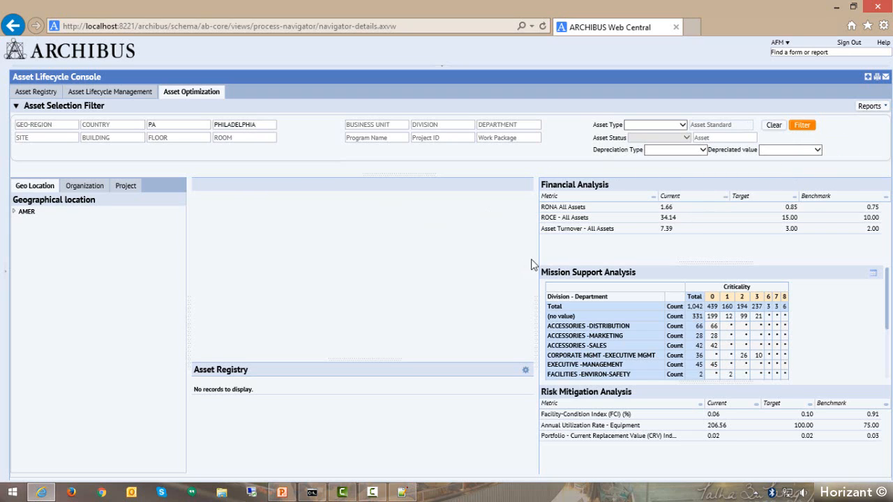
Expand the geographical locations AMER, USA and EASTERN, and show the assets of PA on the map and in the registry.
left_click(14, 213)
left_click(21, 222)
left_click(29, 233)
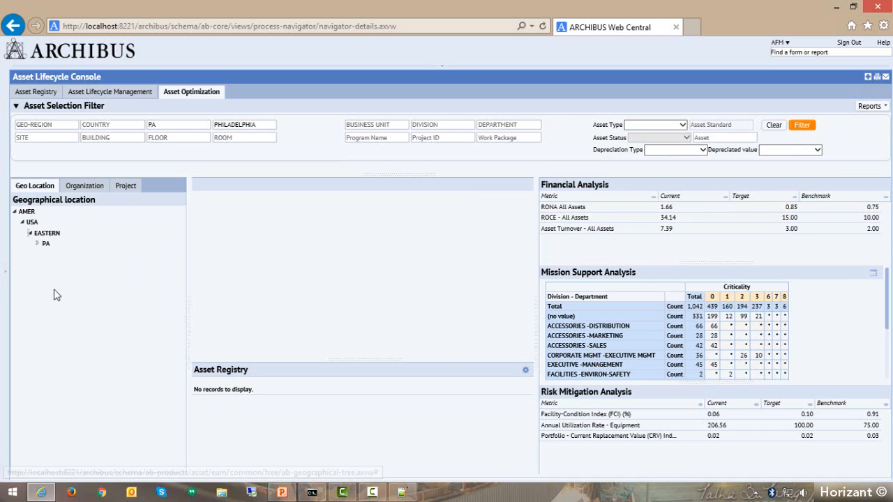
left_click(45, 246)
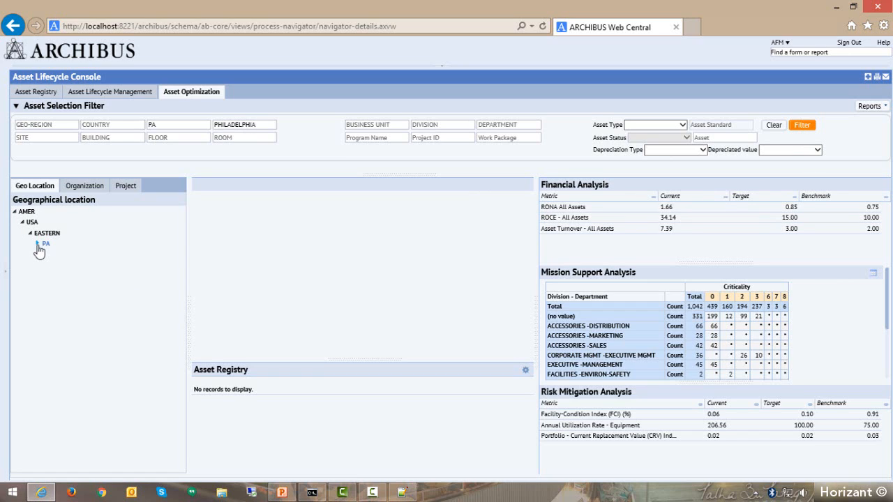
left_click(38, 245)
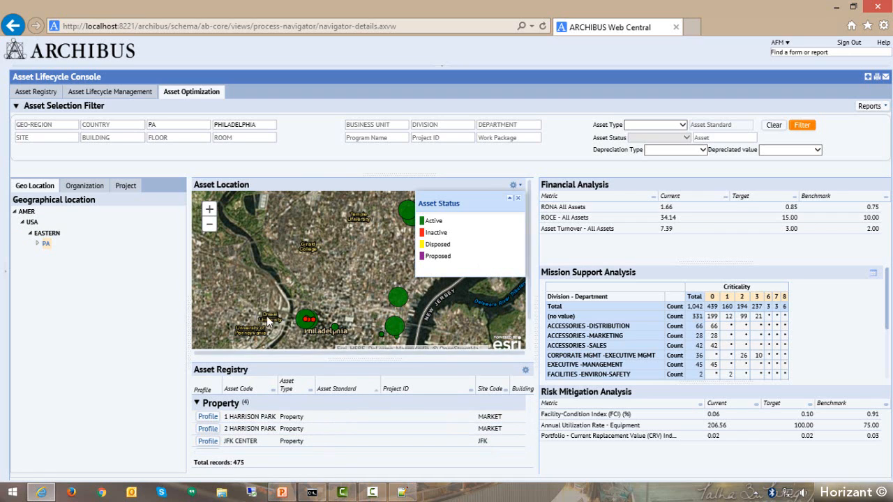
Widen the asset map by hiding the filter and location tree, and move the collapsed Asset Status legend to the map's upper-right corner.
left_click(381, 178)
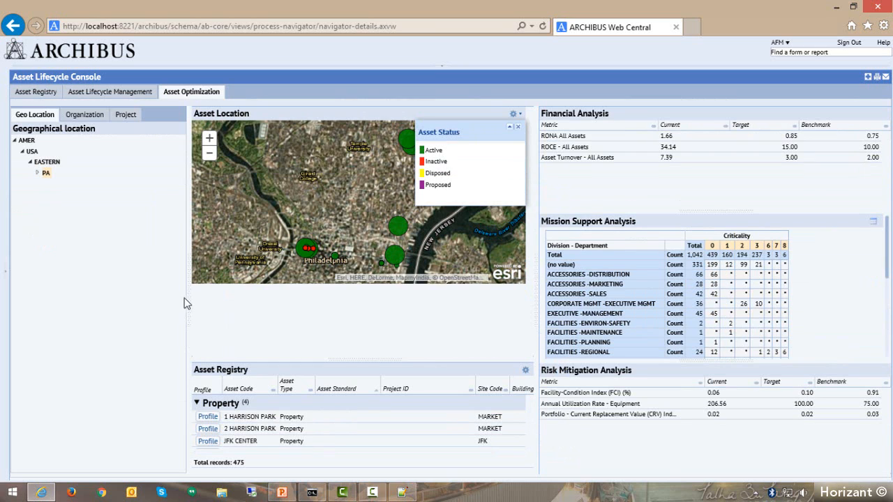
left_click(191, 298)
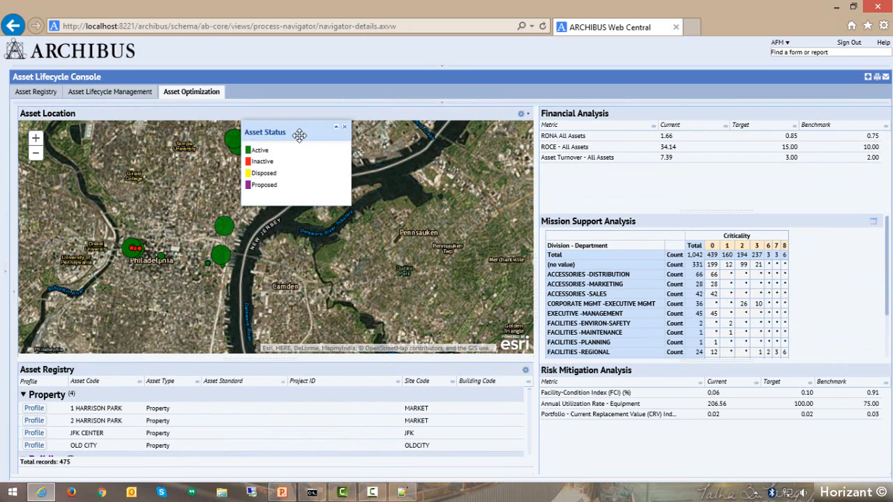
left_click(335, 128)
left_click_drag(289, 130, 473, 133)
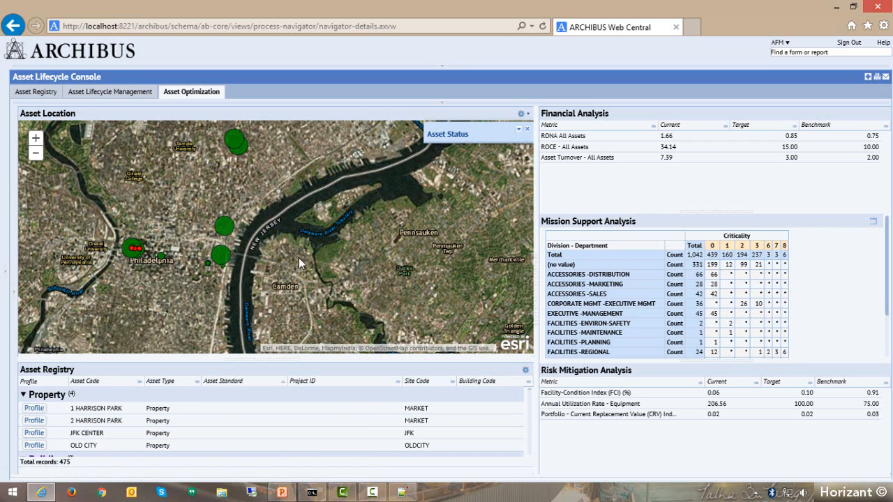
Enlarge the asset registry list and collapse its Property and Building groups, keeping the Equipment group expanded.
left_click_drag(212, 360, 213, 270)
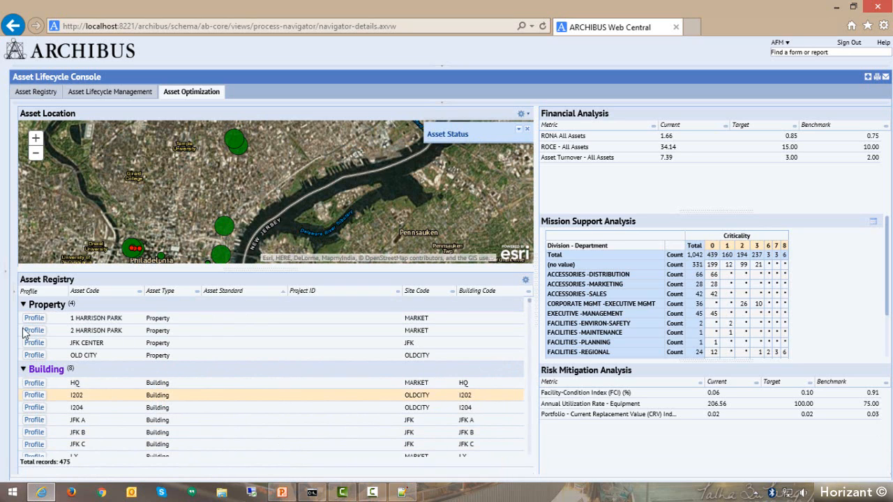
left_click(23, 370)
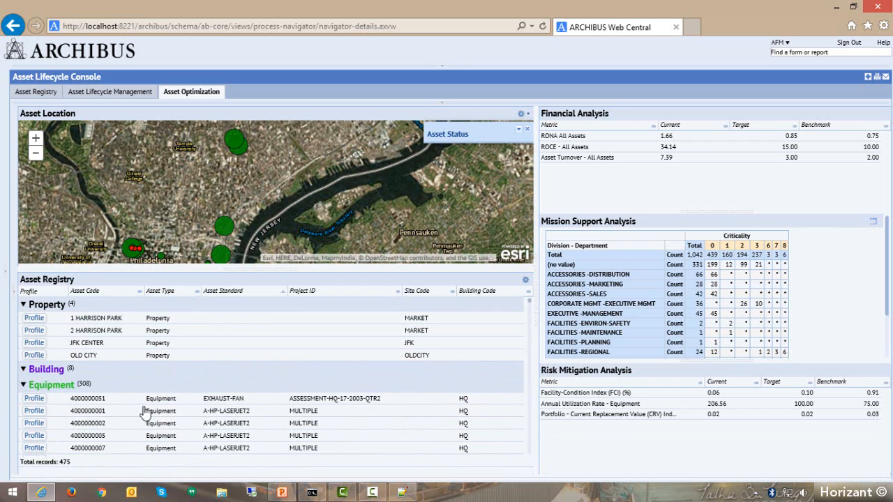
left_click(23, 306)
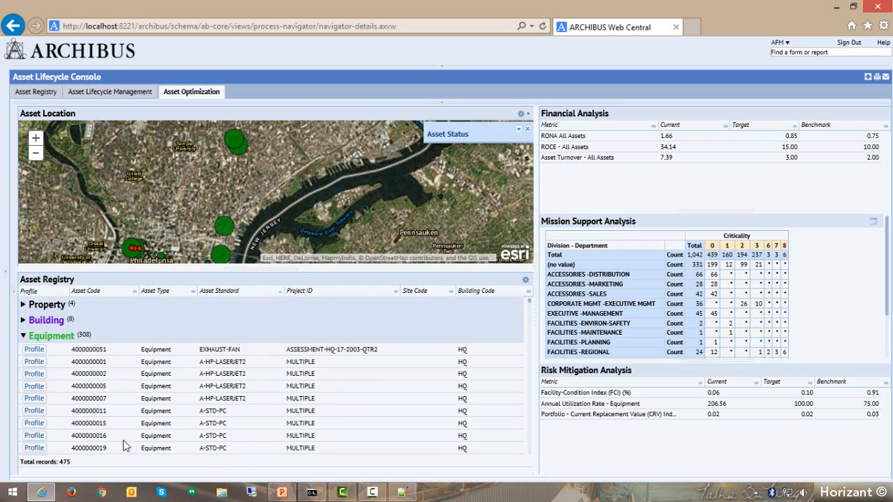
left_click(23, 336)
left_click(23, 352)
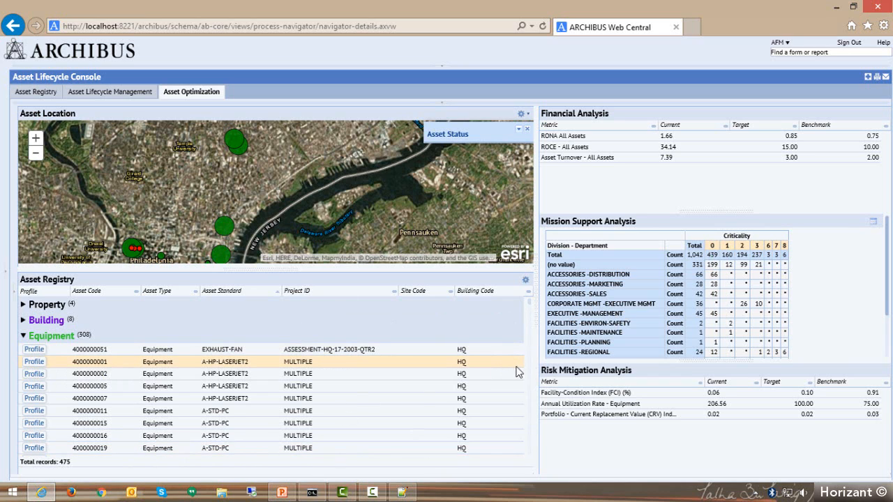
Check the available and visible fields for the asset registry list, leaving the selection without changes.
left_click(526, 280)
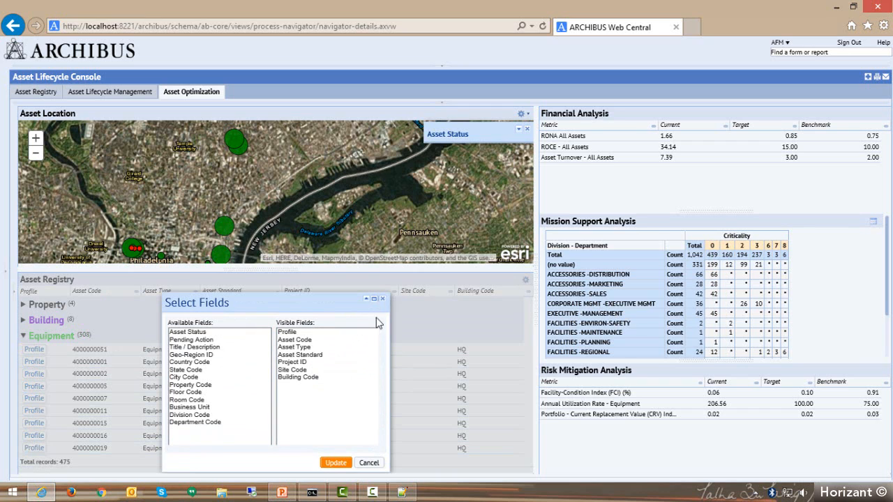
left_click(382, 300)
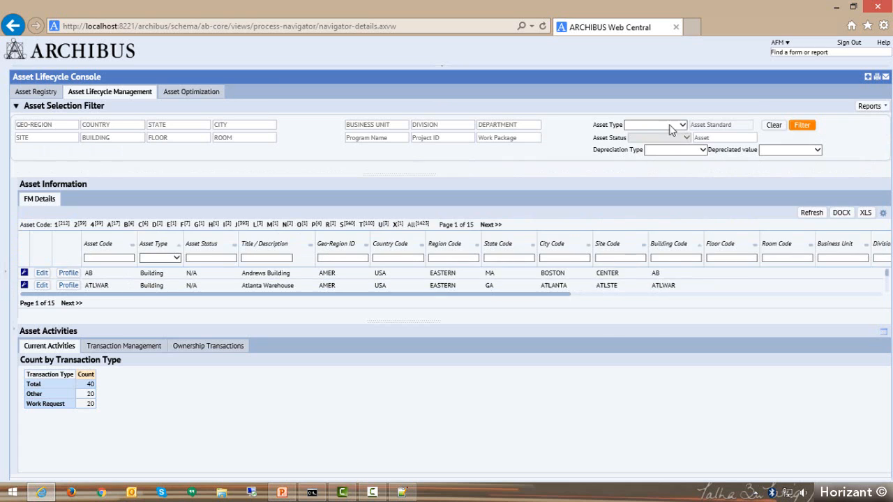
Filter the assets in Asset Lifecycle Management by asset type Equipment and building HQ.
left_click(682, 125)
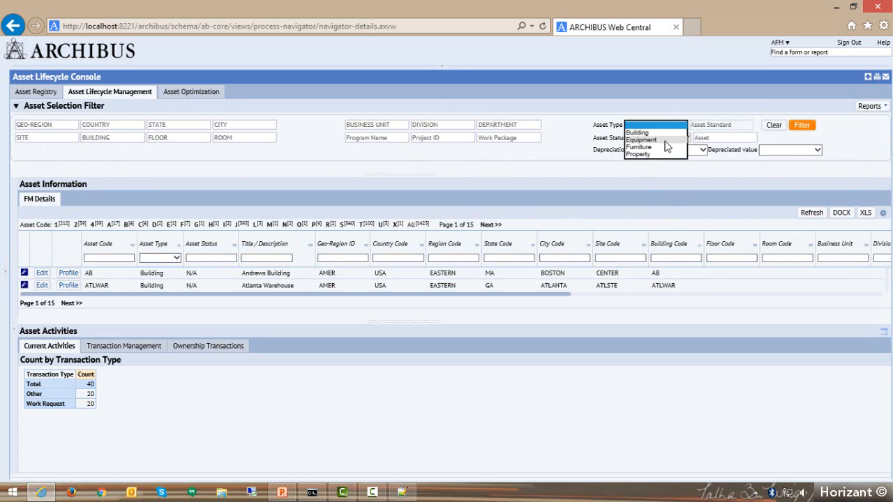
left_click(665, 140)
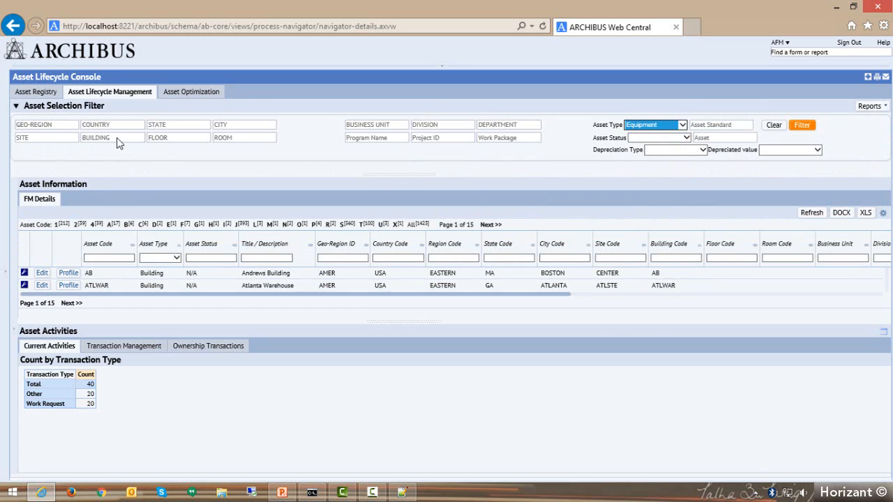
left_click(117, 138)
type("HQ")
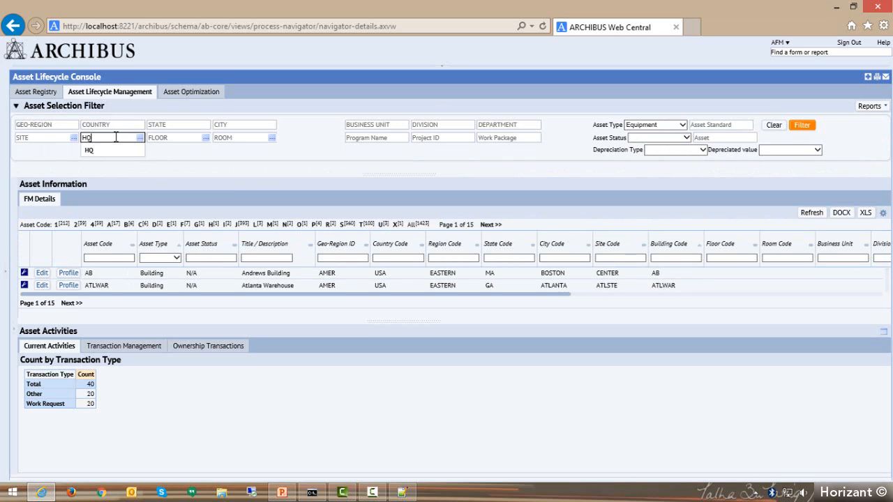
left_click(89, 151)
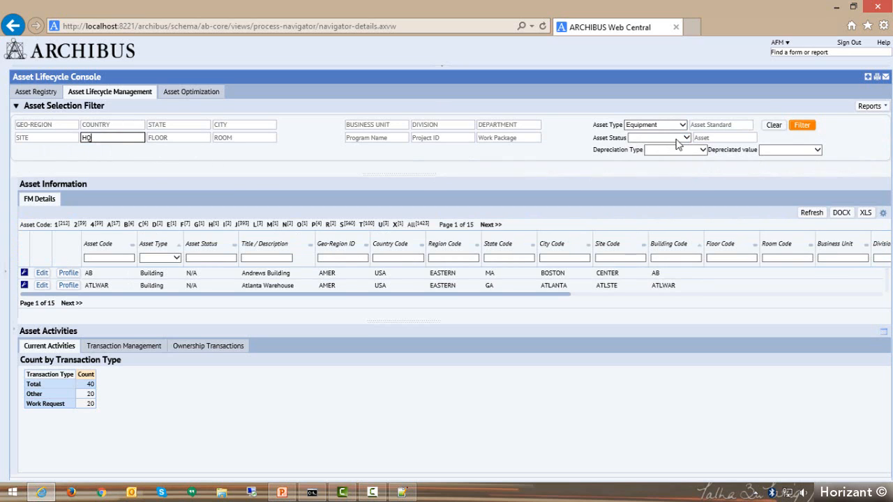
left_click(799, 125)
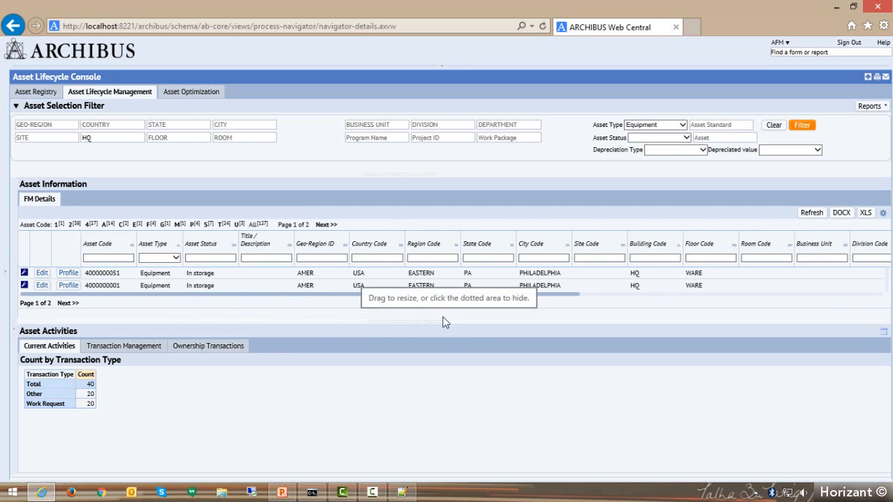
Open the editable details of the EXHAUST-FAN equipment and check the equipment status choices without changing the status.
left_click(42, 274)
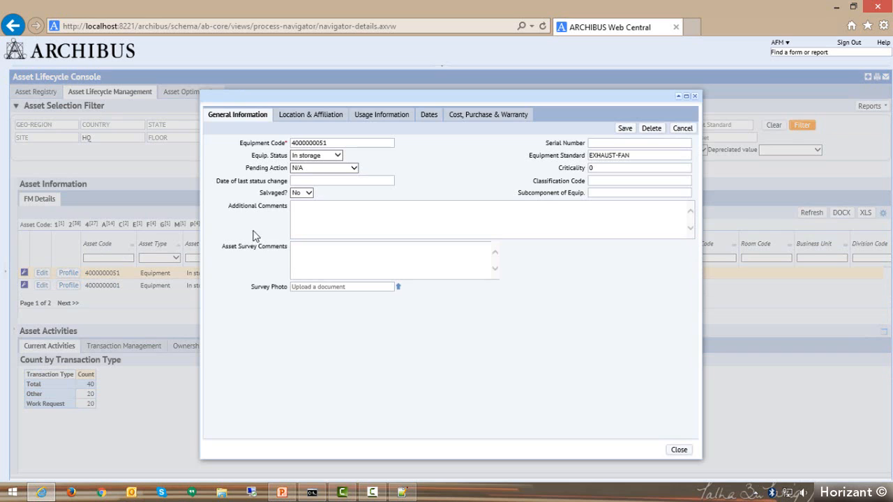
left_click(322, 156)
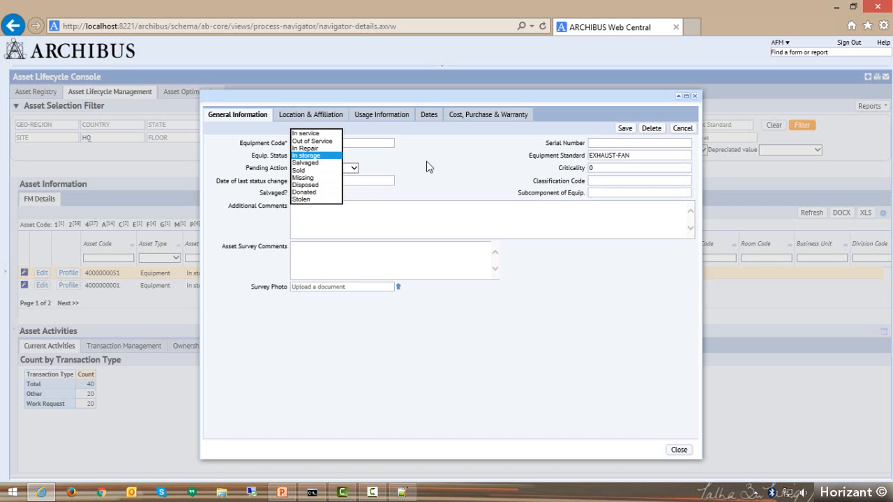
left_click(461, 165)
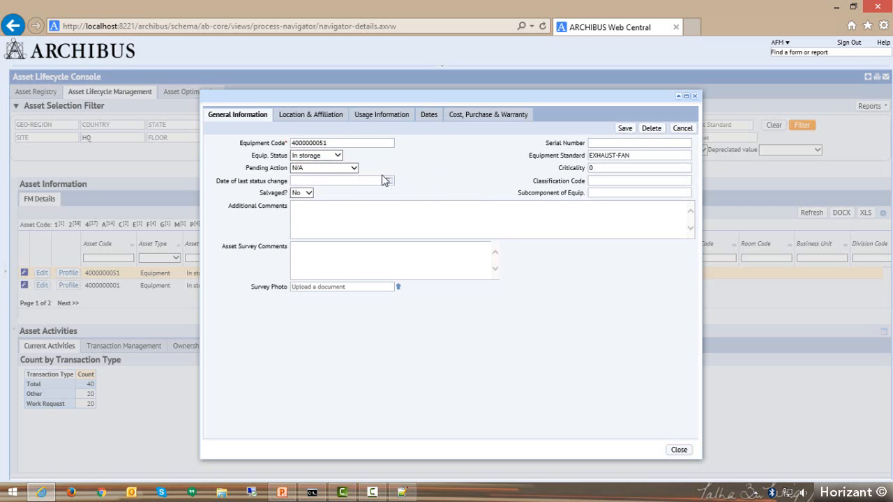
Review the EXHAUST-FAN equipment's location and affiliation, dates and general information, and close its details without saving.
left_click(315, 119)
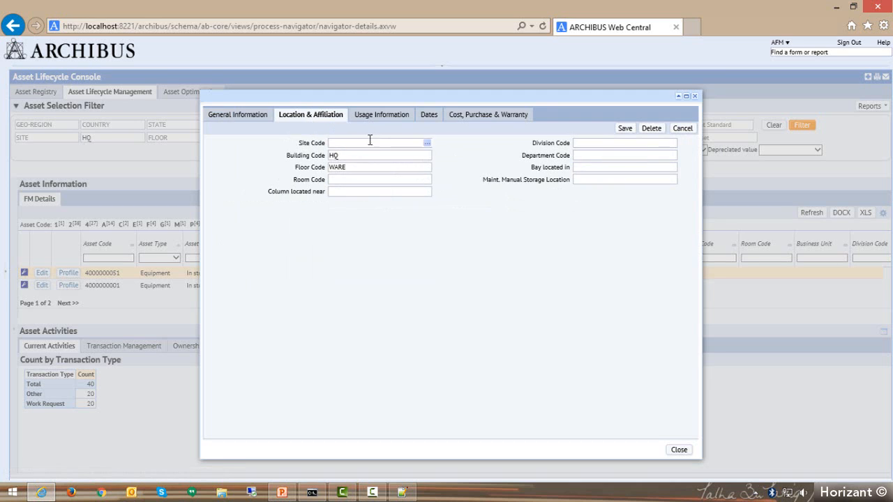
left_click(429, 115)
left_click(355, 180)
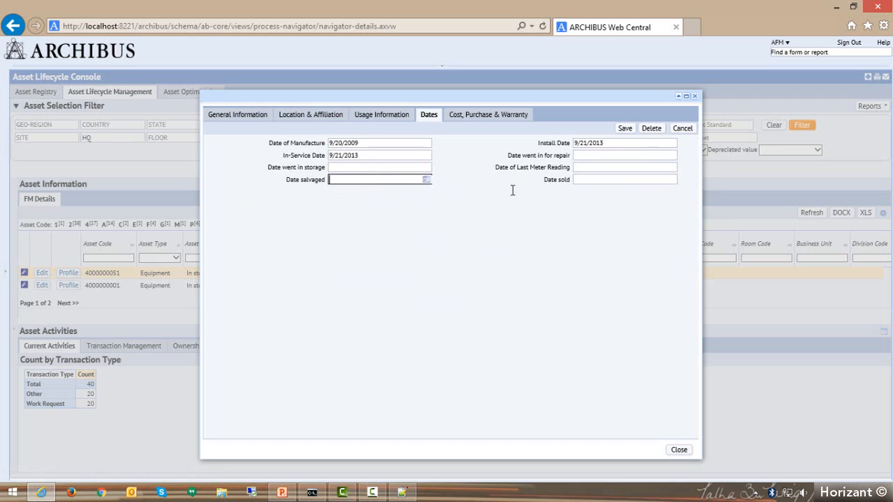
key("Tab")
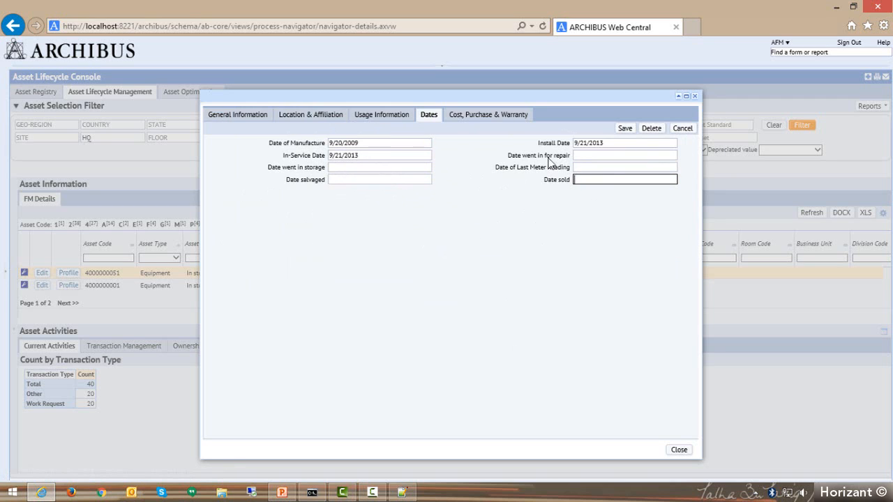
left_click(238, 115)
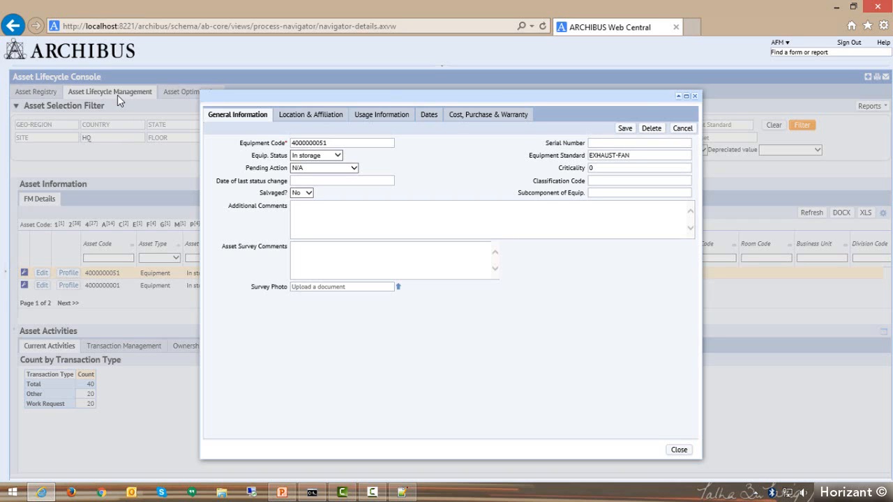
left_click(695, 96)
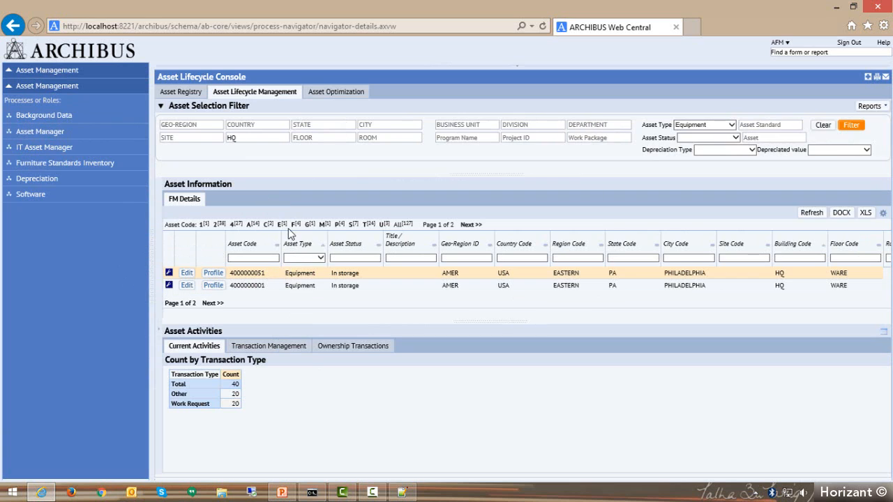
Open the Asset Manager role in the Asset Management navigator to list its tasks.
left_click(39, 133)
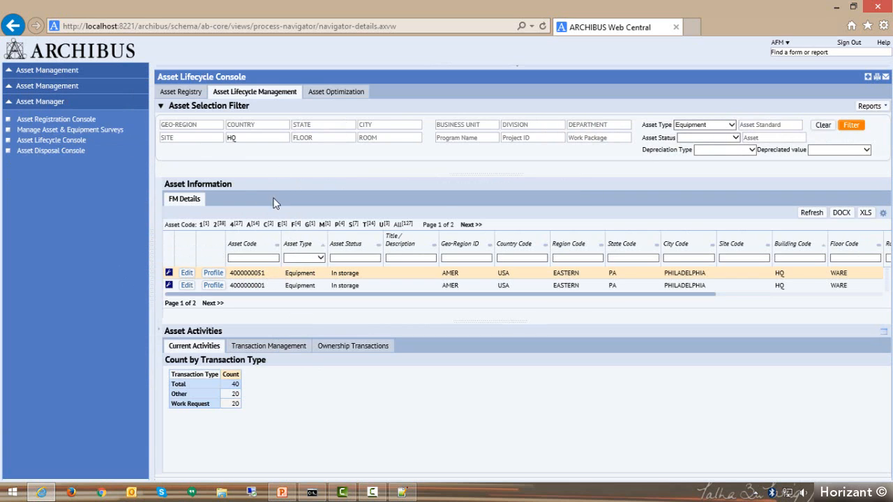